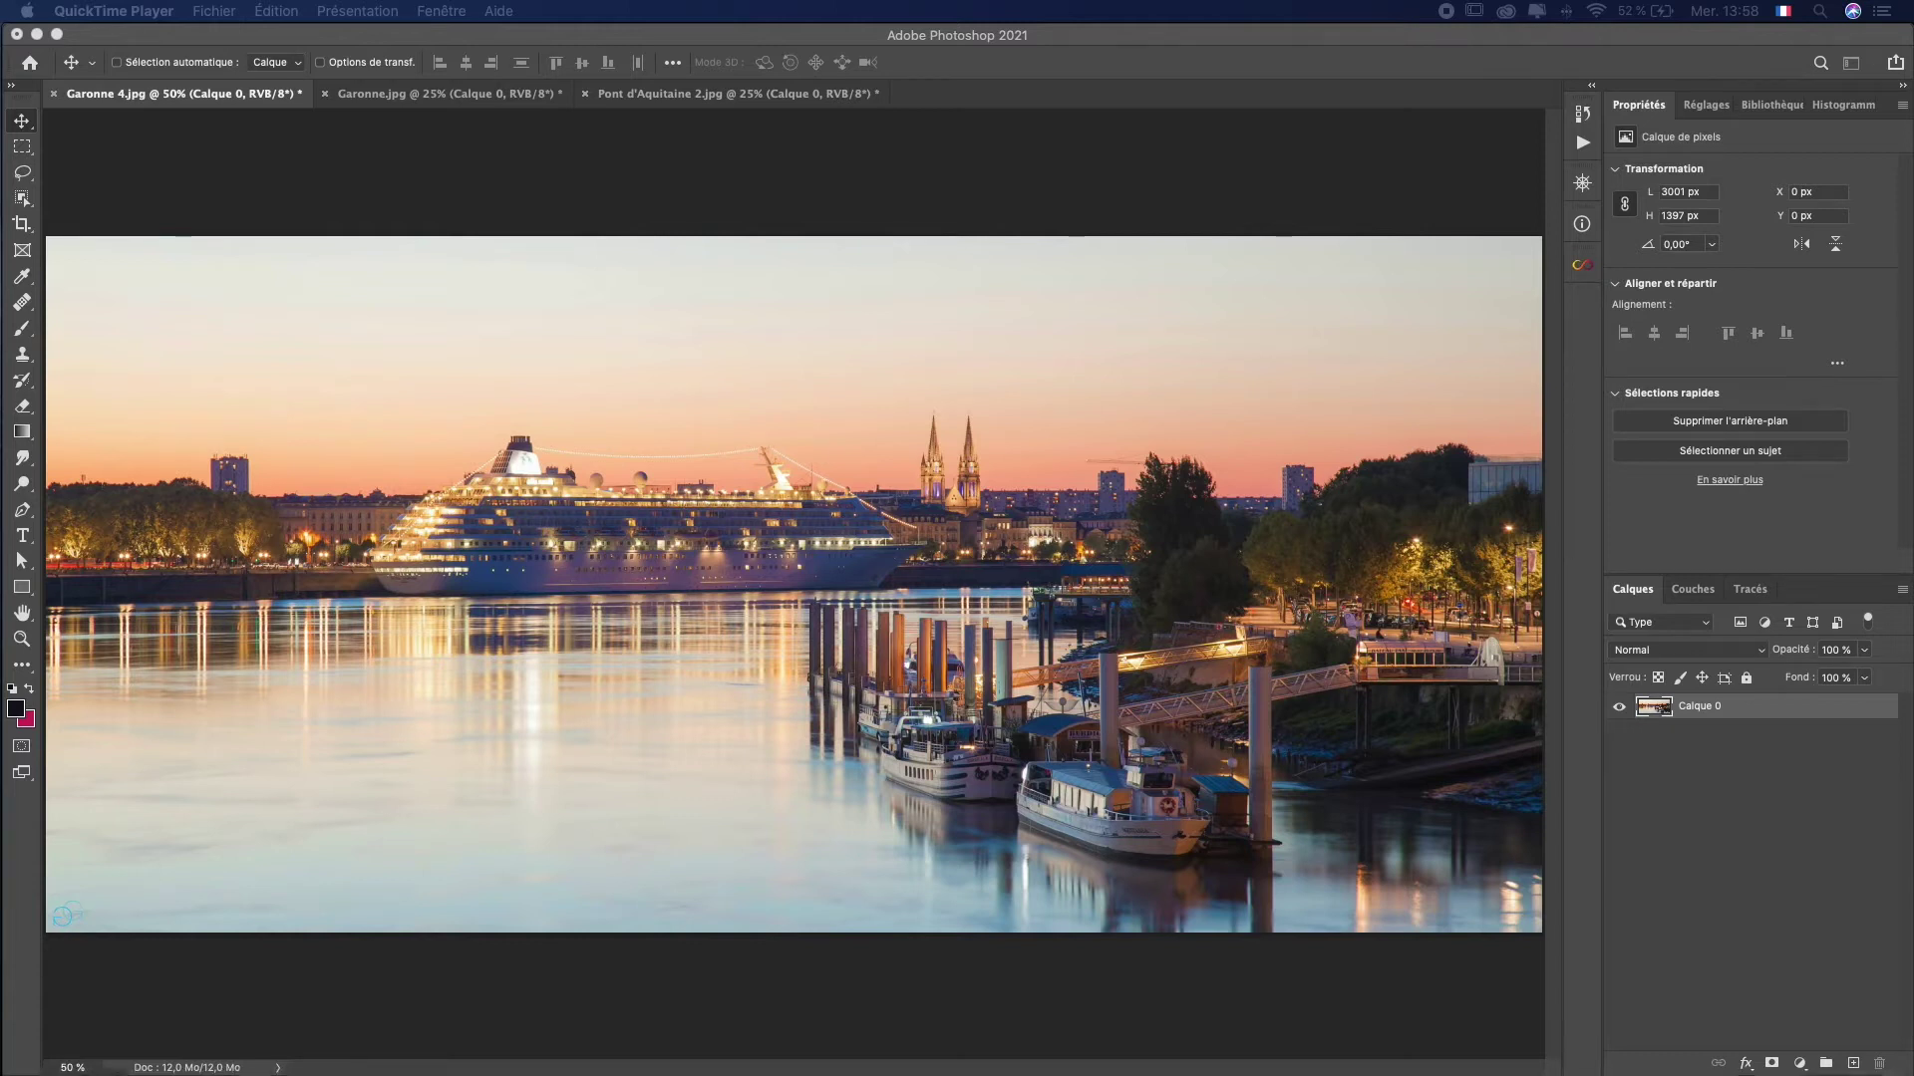
# Bring Photoshop to the front with Garonne 4.jpg open and show the Edition menu.
pyautogui.click(1689, 718)
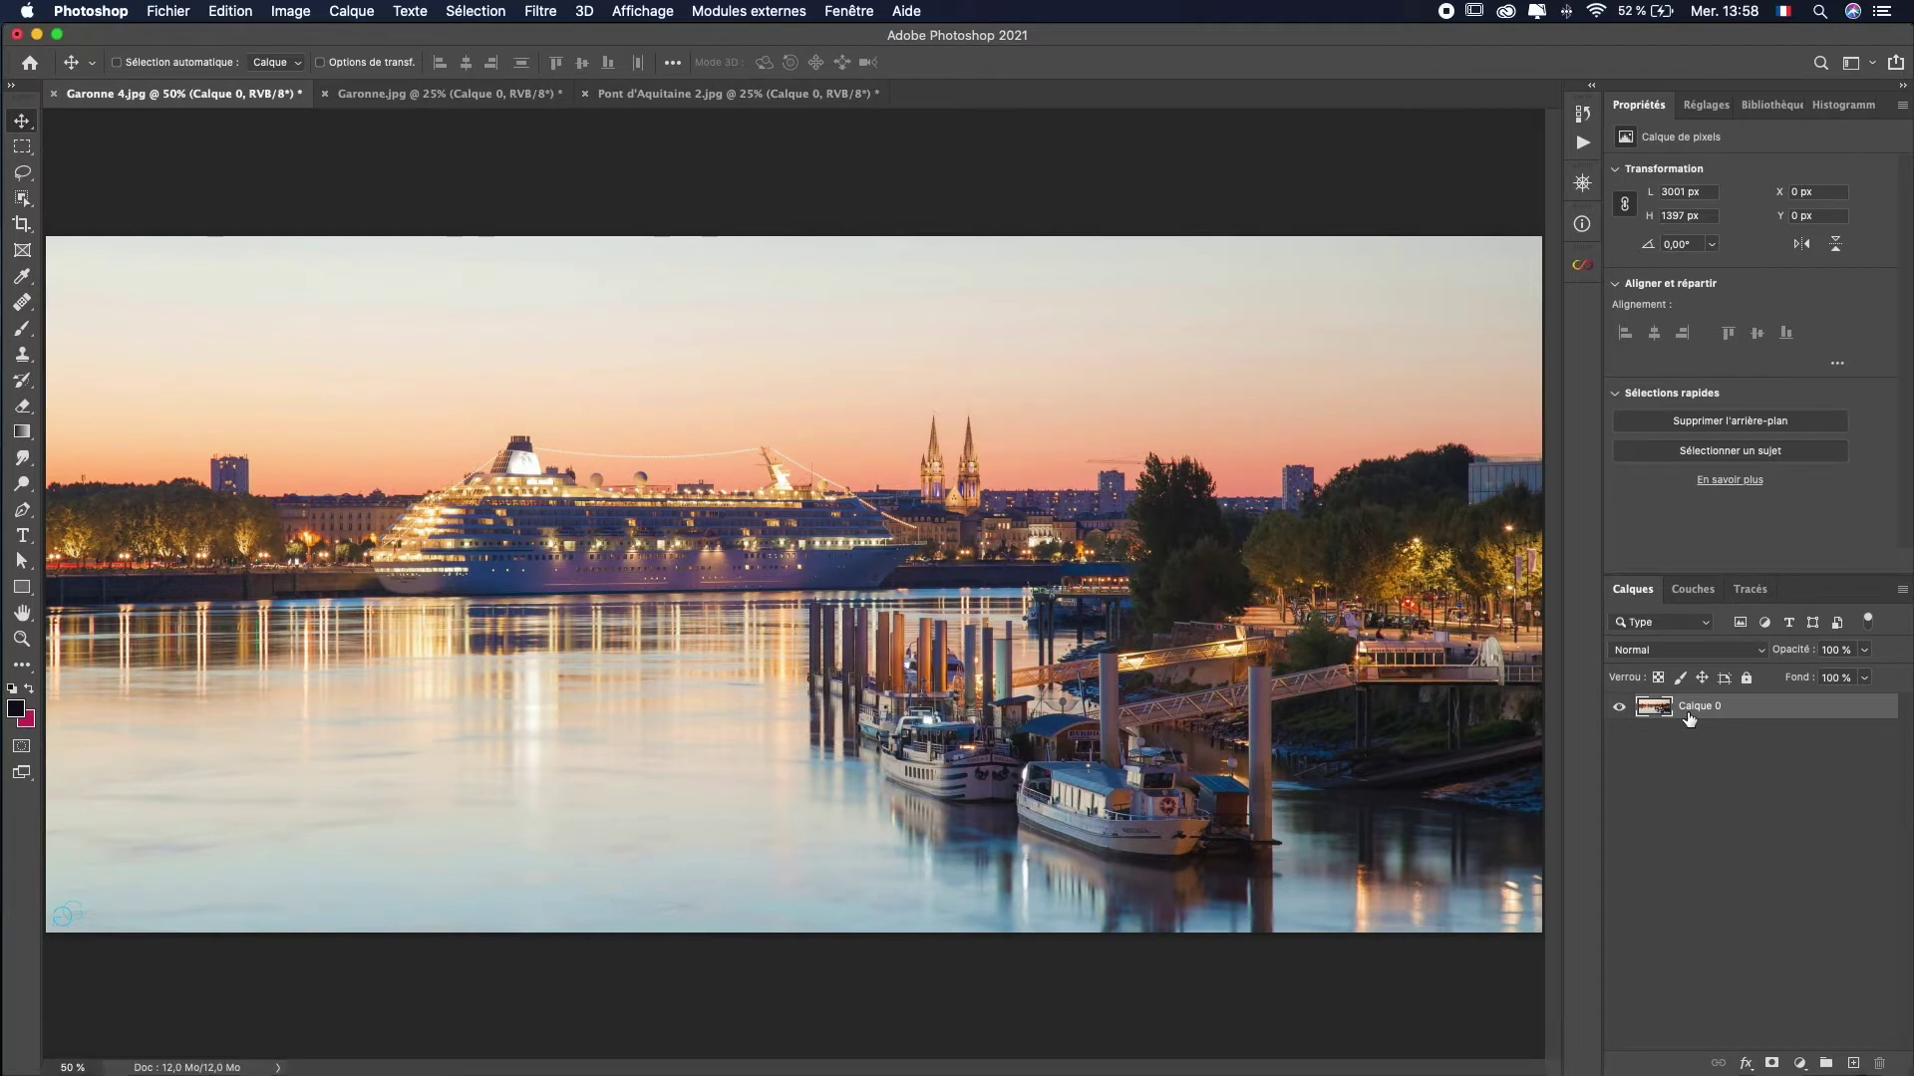
pyautogui.click(231, 11)
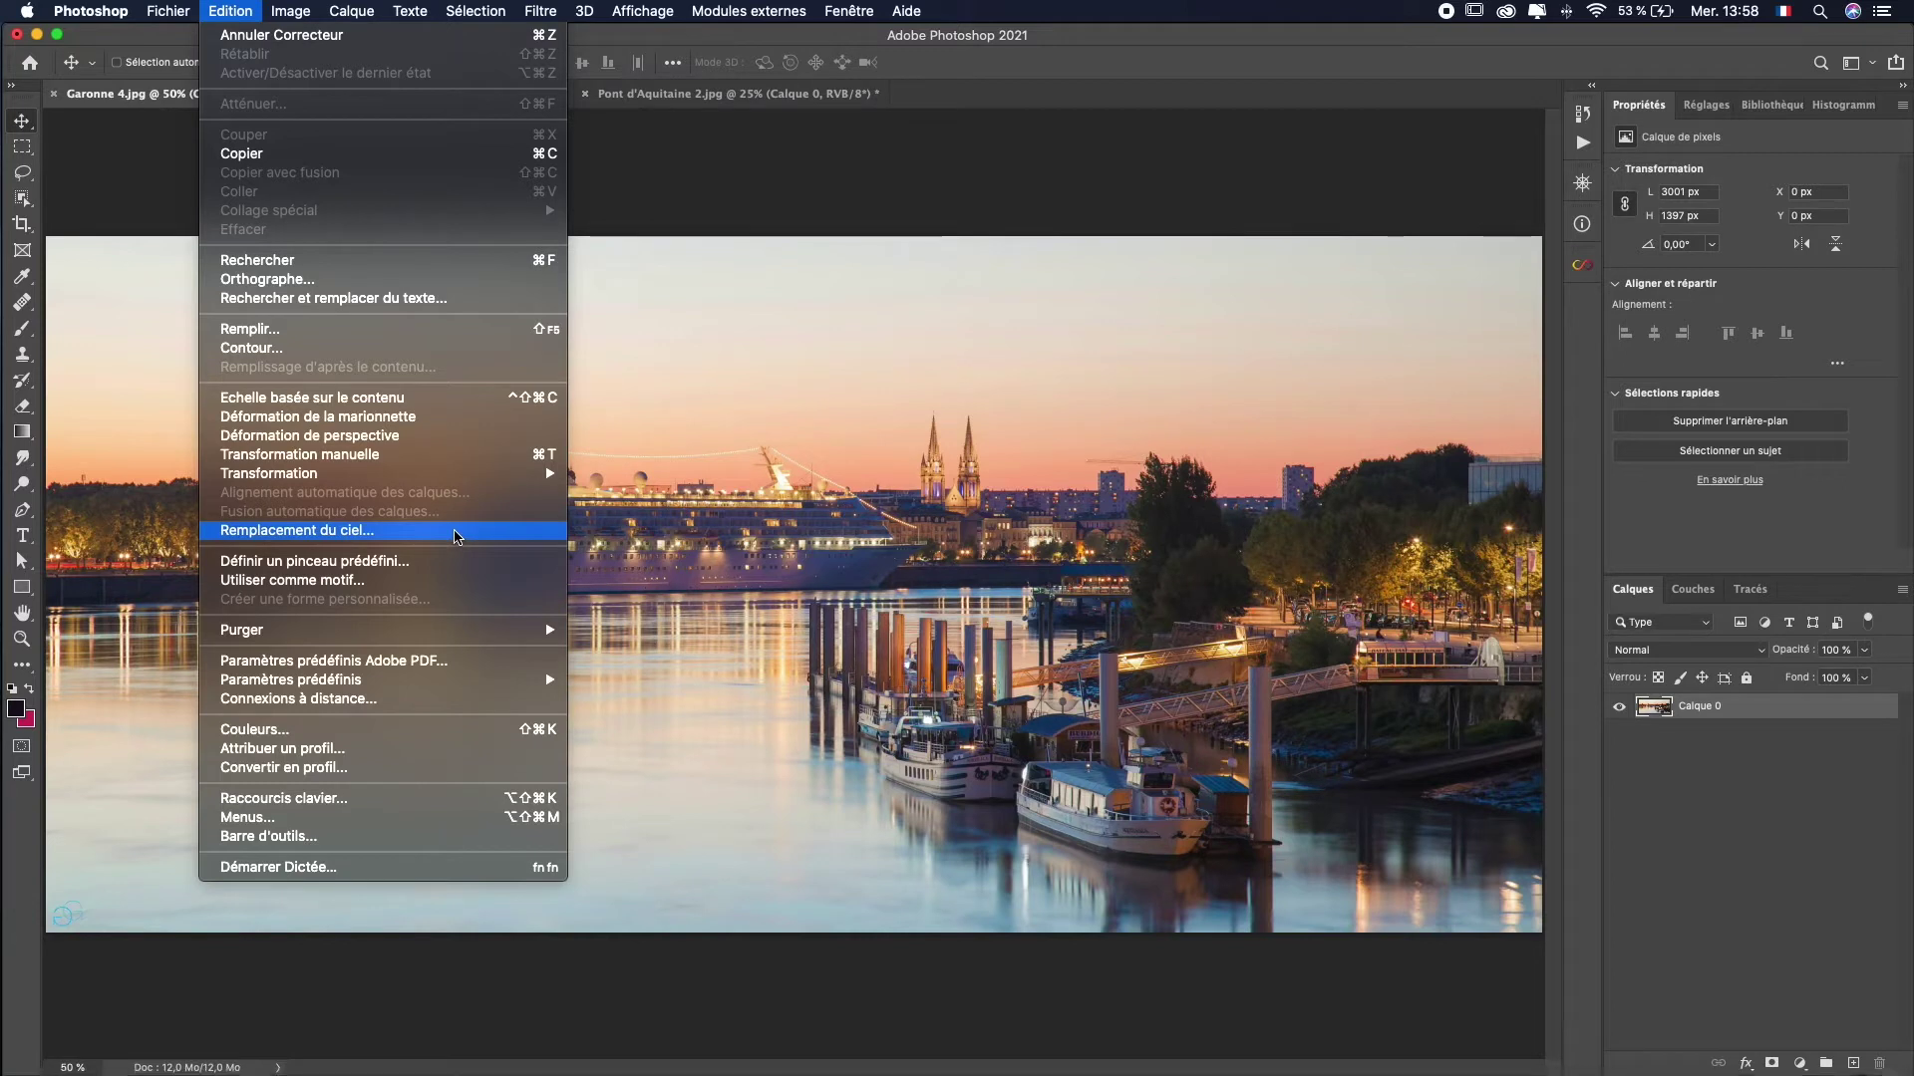
# Start Sky Replacement on Garonne 4.jpg, reposition its settings window and show the sky presets.
pyautogui.click(456, 531)
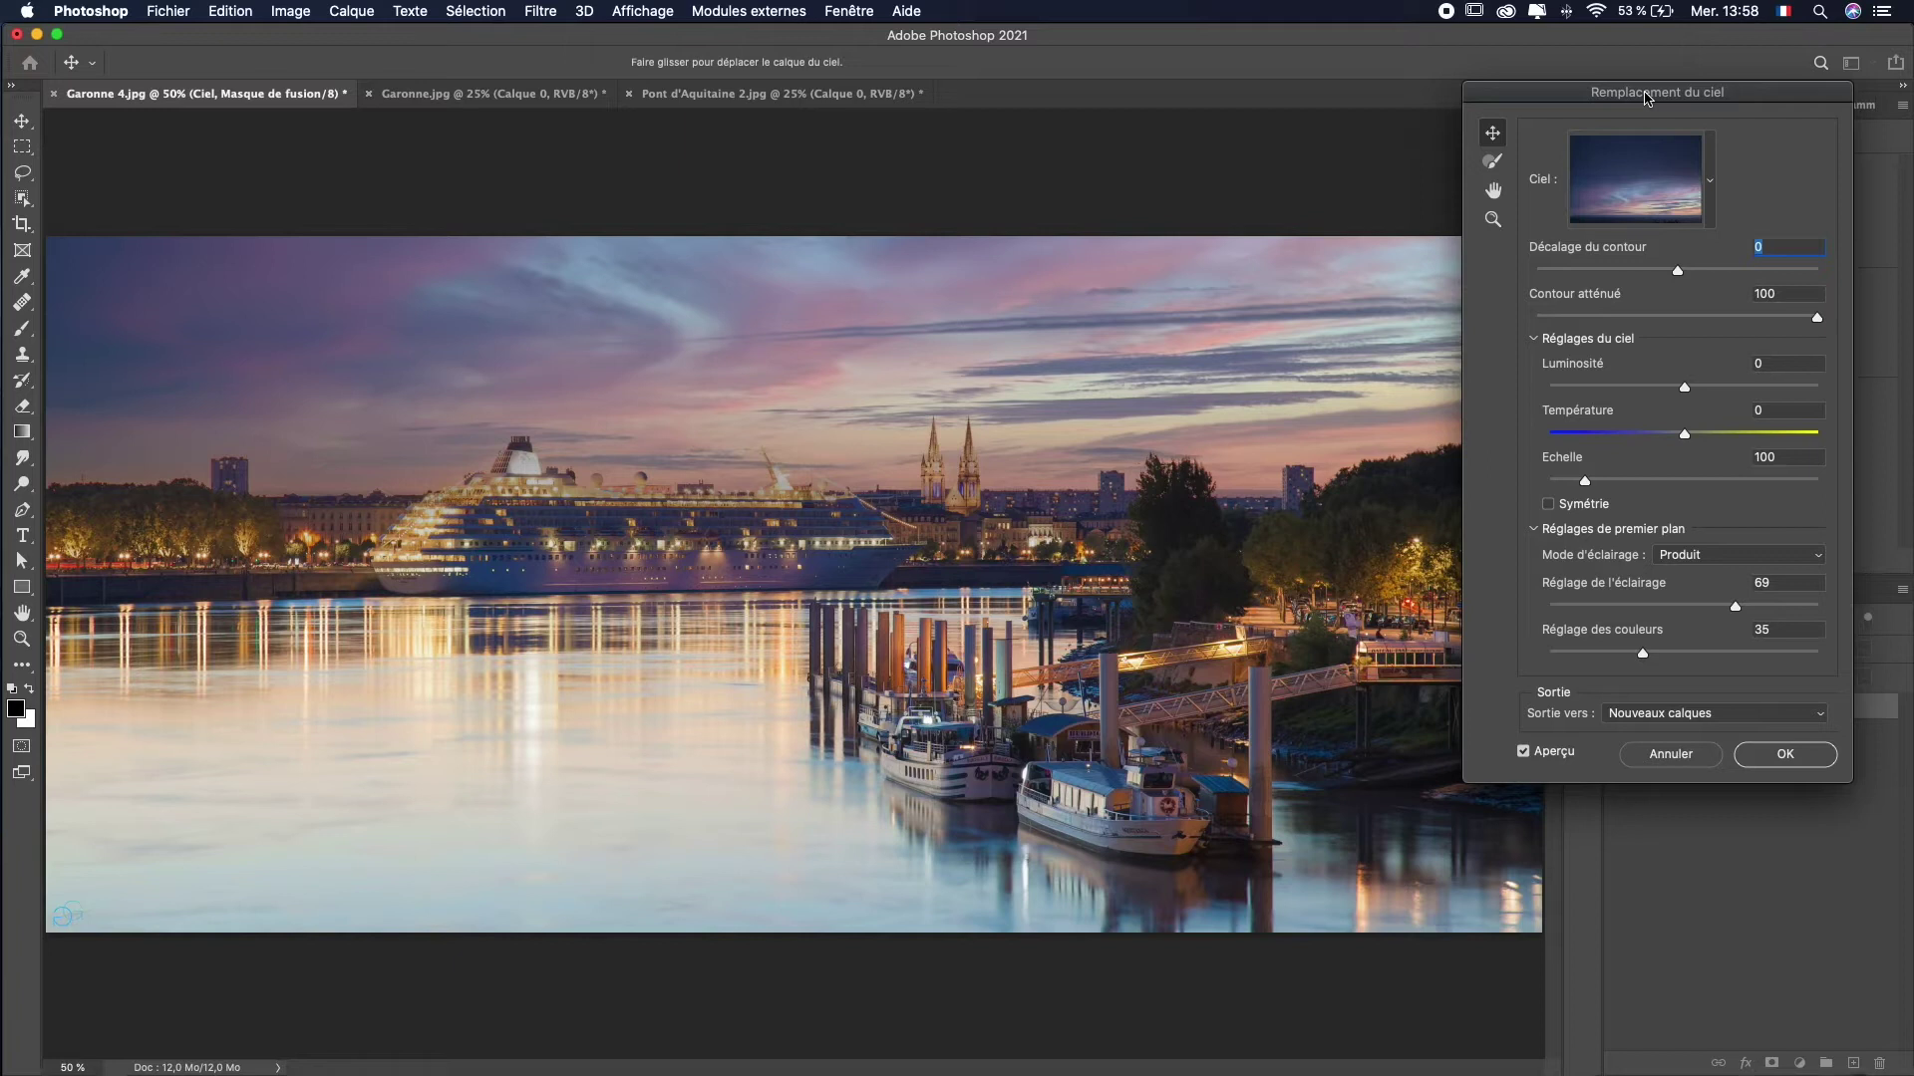
pyautogui.moveTo(1646, 97)
pyautogui.mouseDown()
pyautogui.moveTo(1677, 255)
pyautogui.moveTo(1599, 255)
pyautogui.mouseUp()
pyautogui.click(1662, 337)
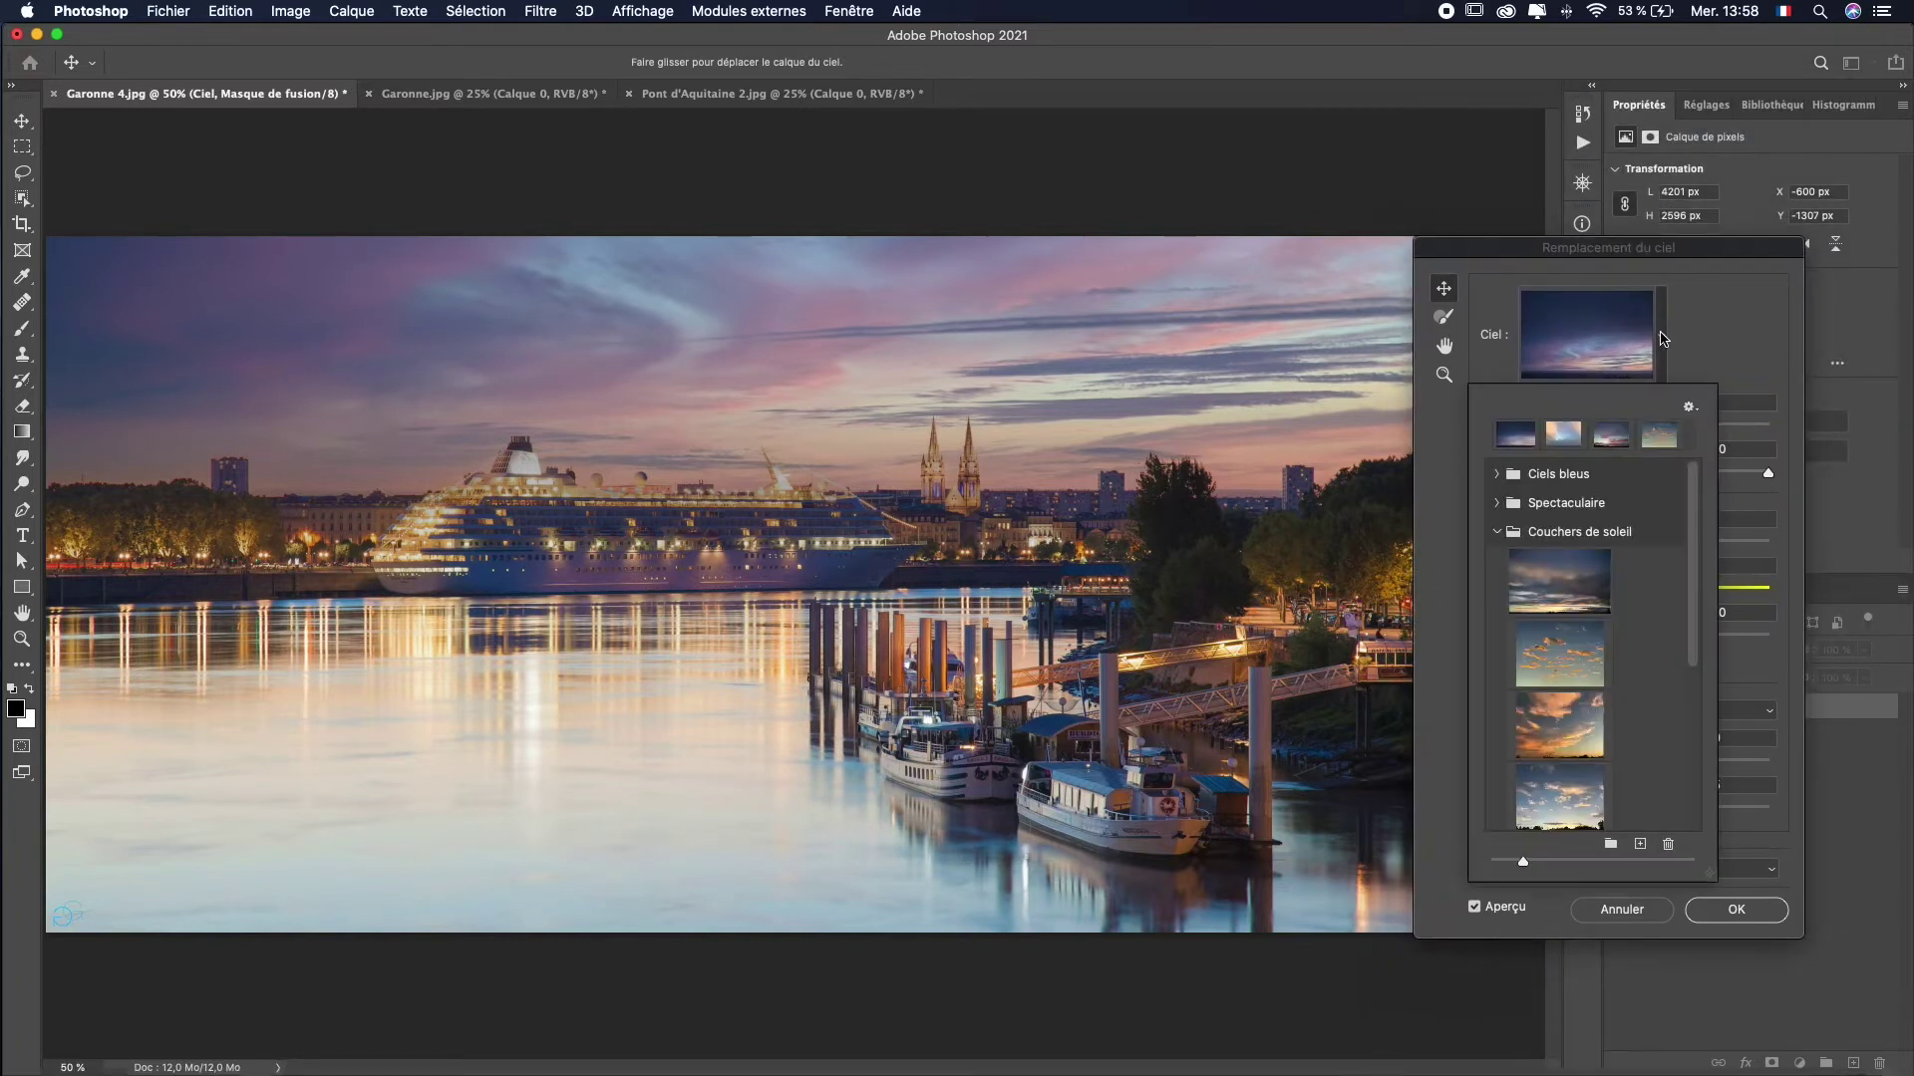
# Browse the Couchers de soleil and Ciels bleus sky folders, then reach the preset management options.
pyautogui.click(1497, 533)
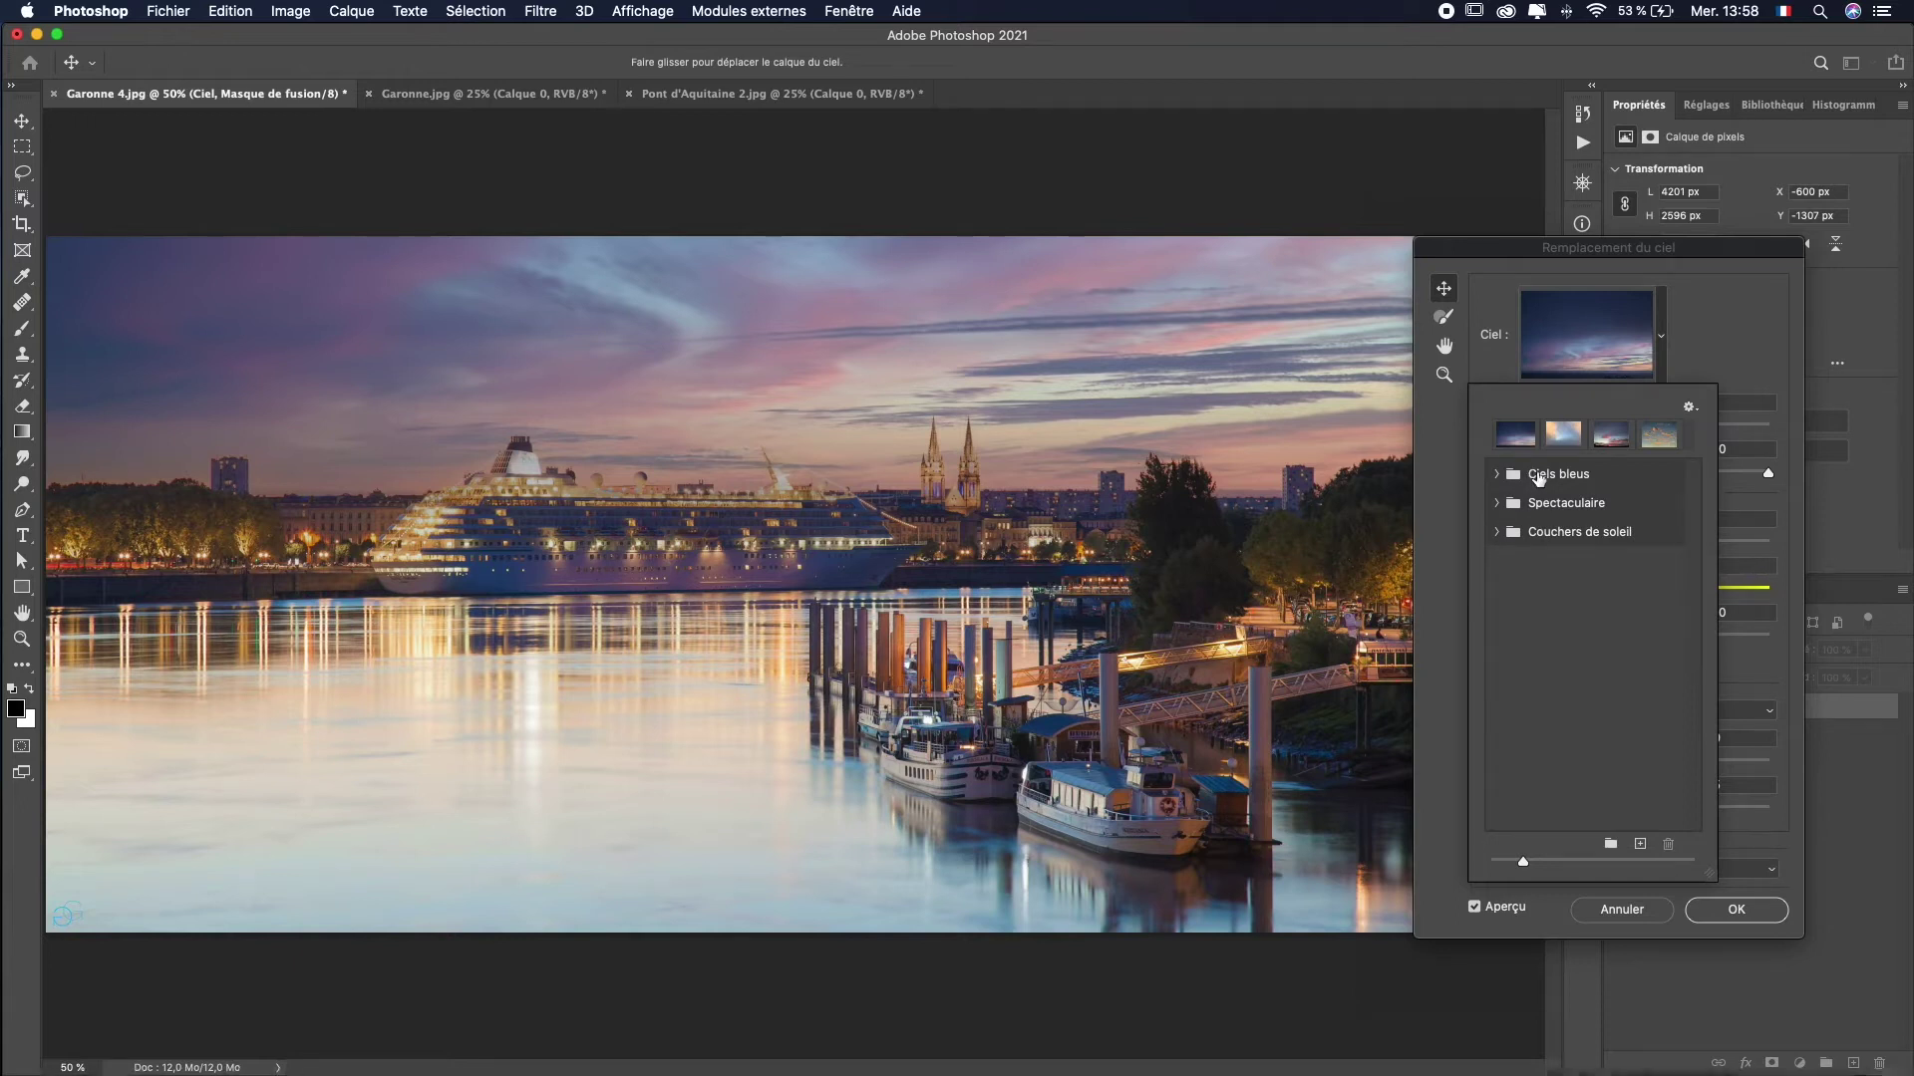
pyautogui.click(1497, 474)
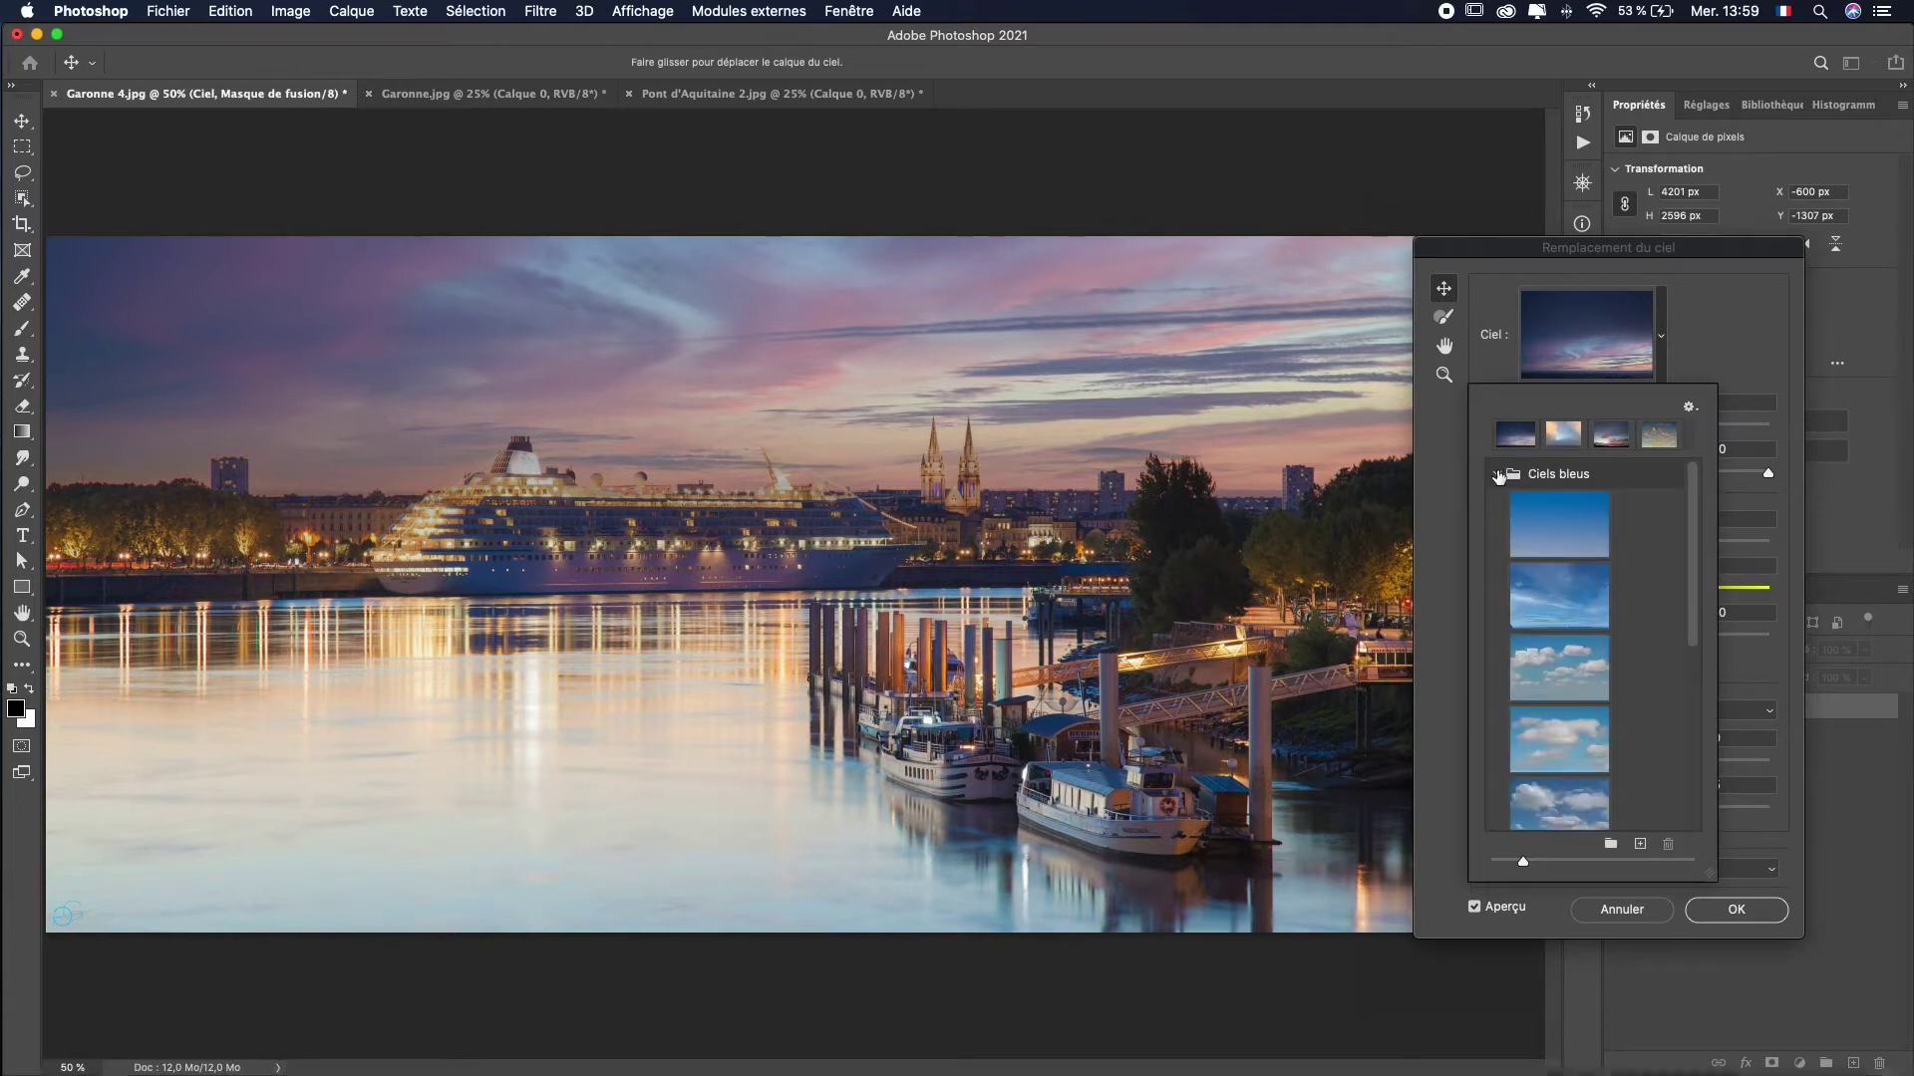
pyautogui.moveTo(1689, 496)
pyautogui.mouseDown()
pyautogui.moveTo(1687, 632)
pyautogui.moveTo(1689, 478)
pyautogui.mouseUp()
pyautogui.click(1497, 474)
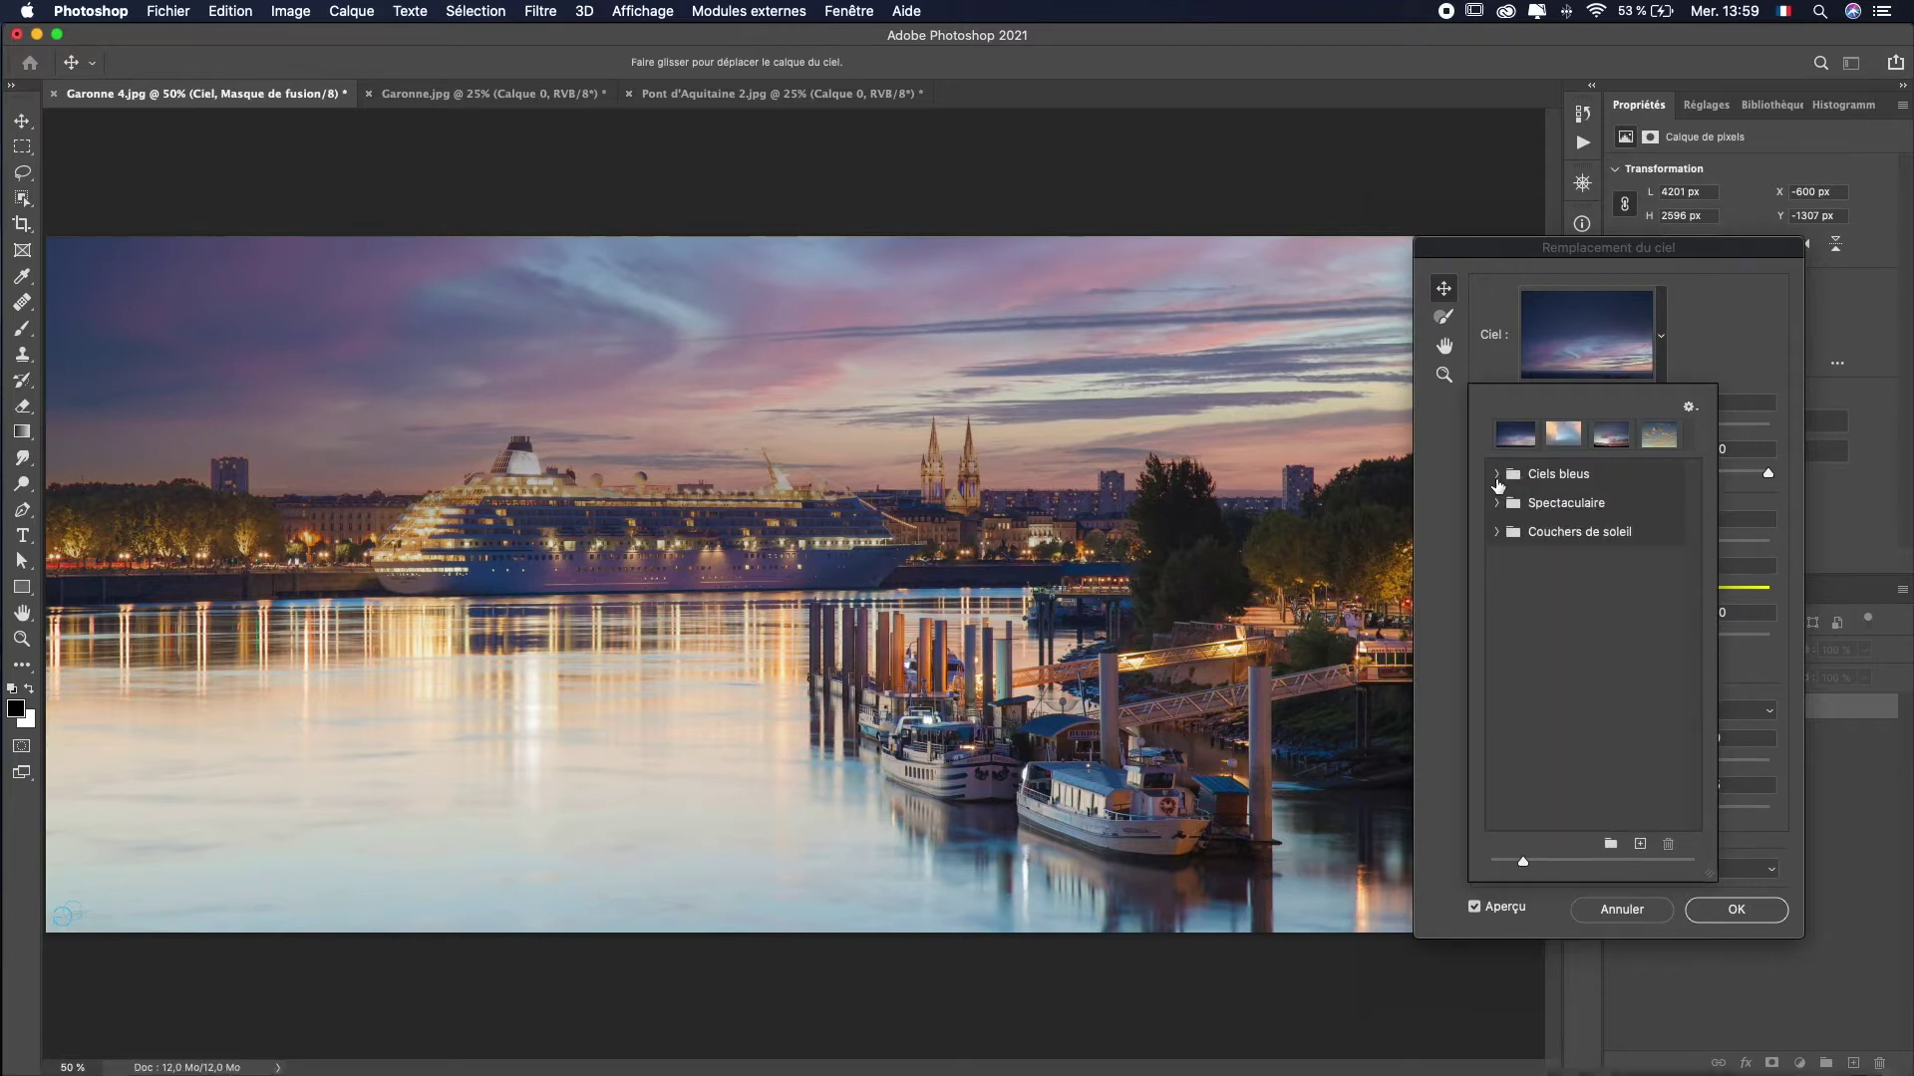
pyautogui.click(1689, 407)
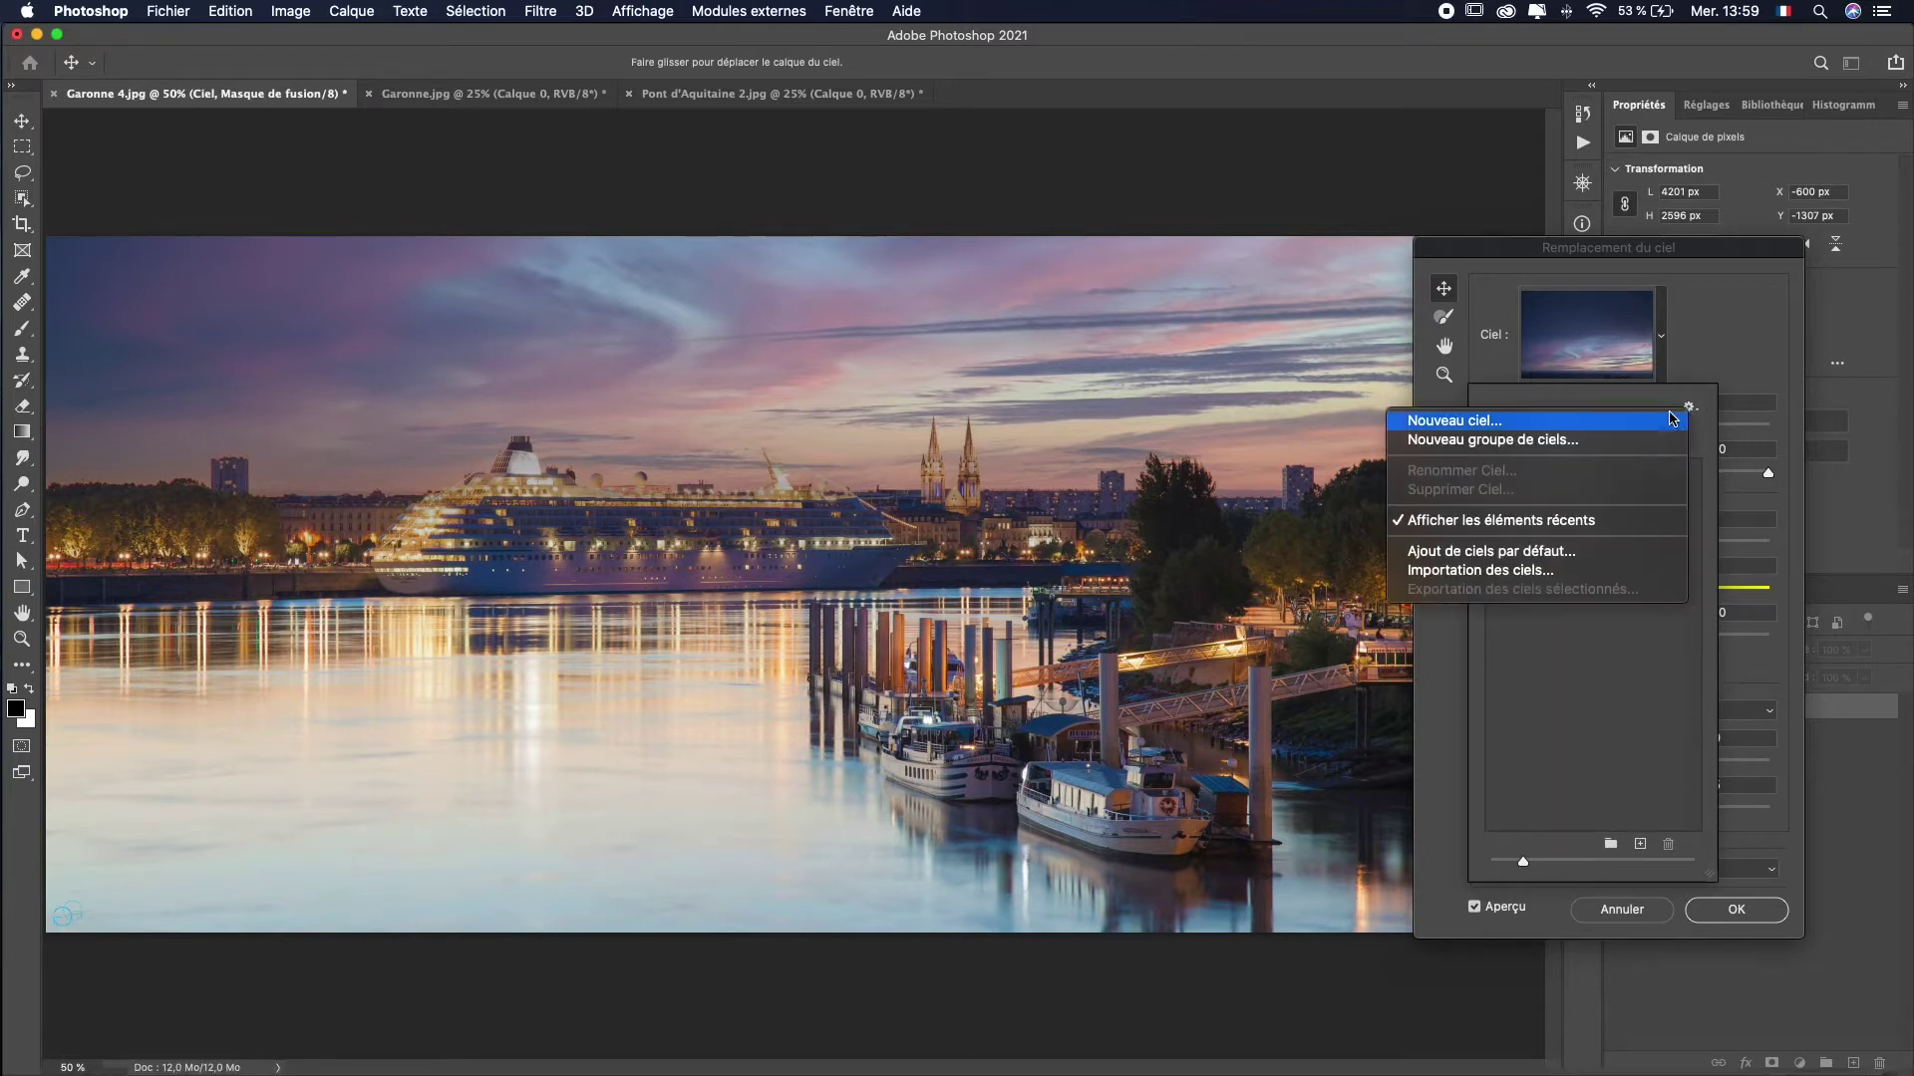
pyautogui.click(1551, 422)
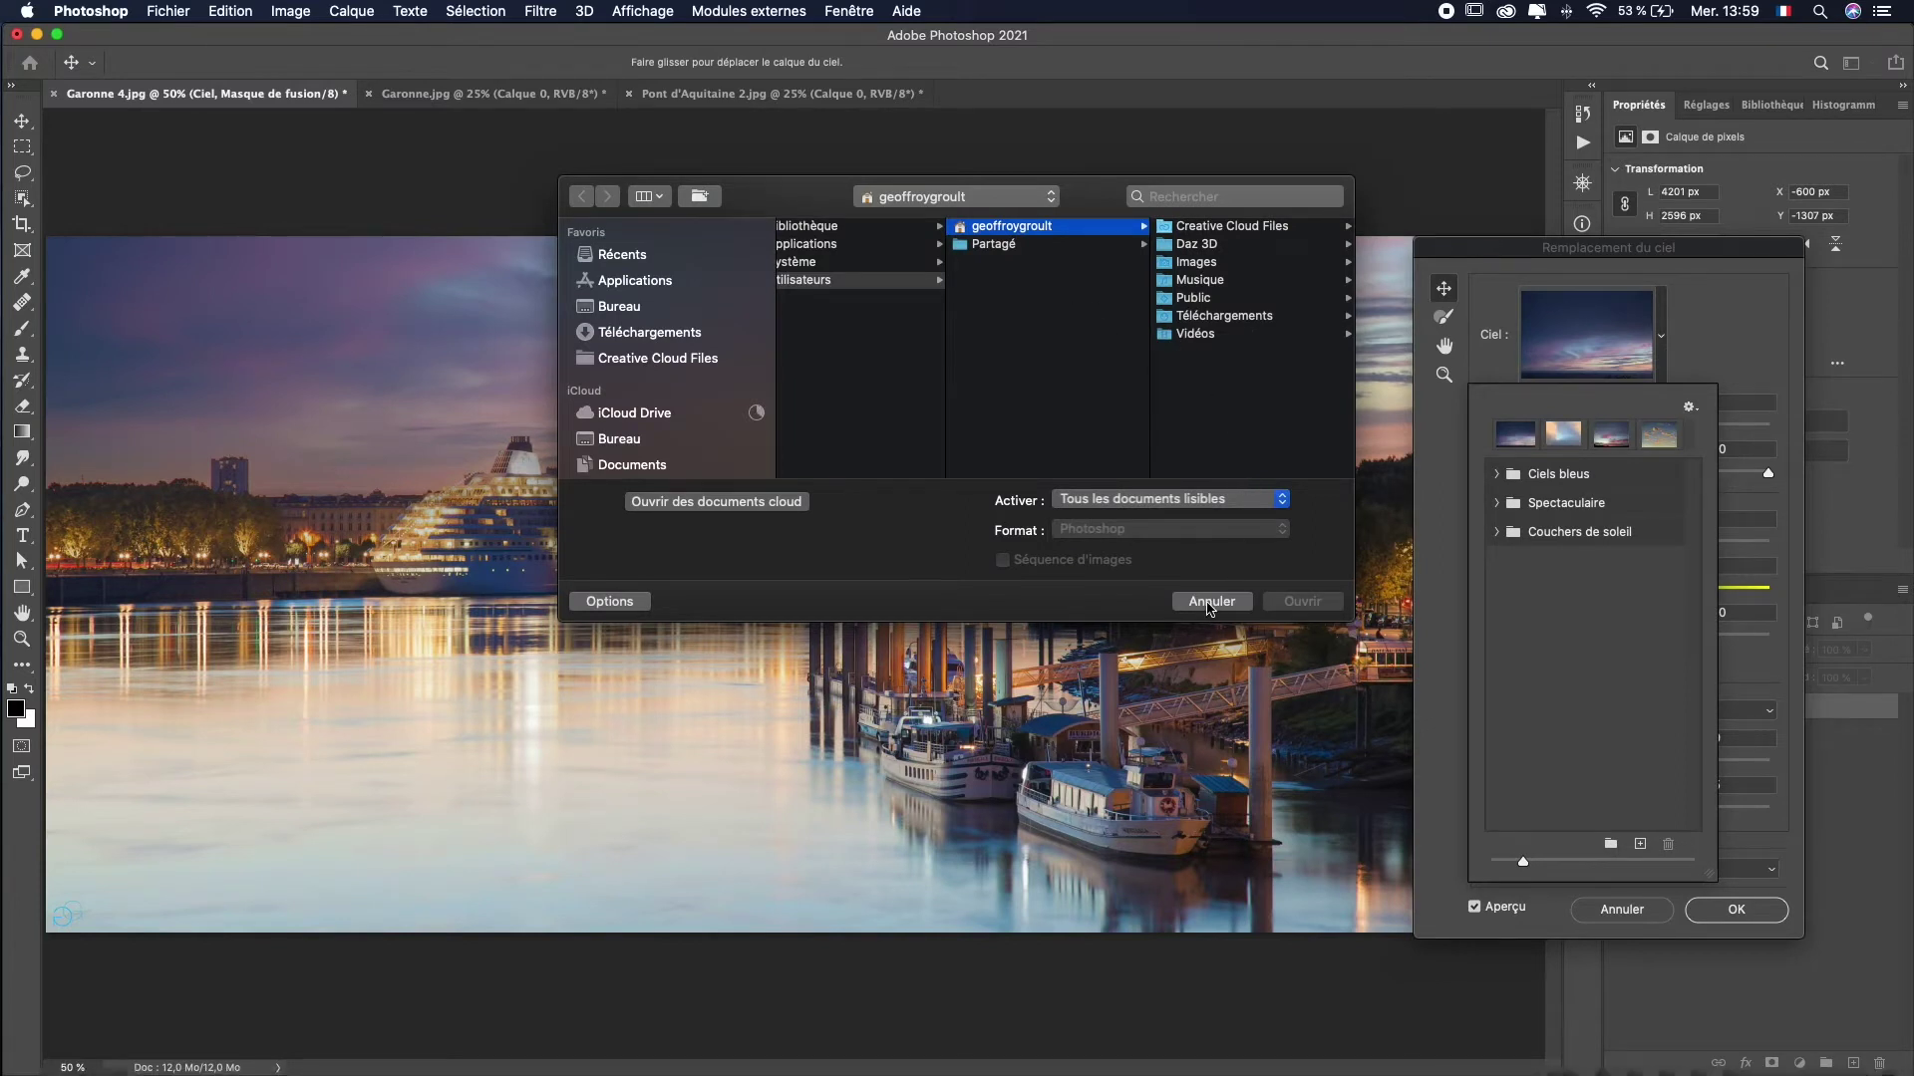
pyautogui.click(1209, 601)
pyautogui.click(1762, 499)
pyautogui.click(1660, 339)
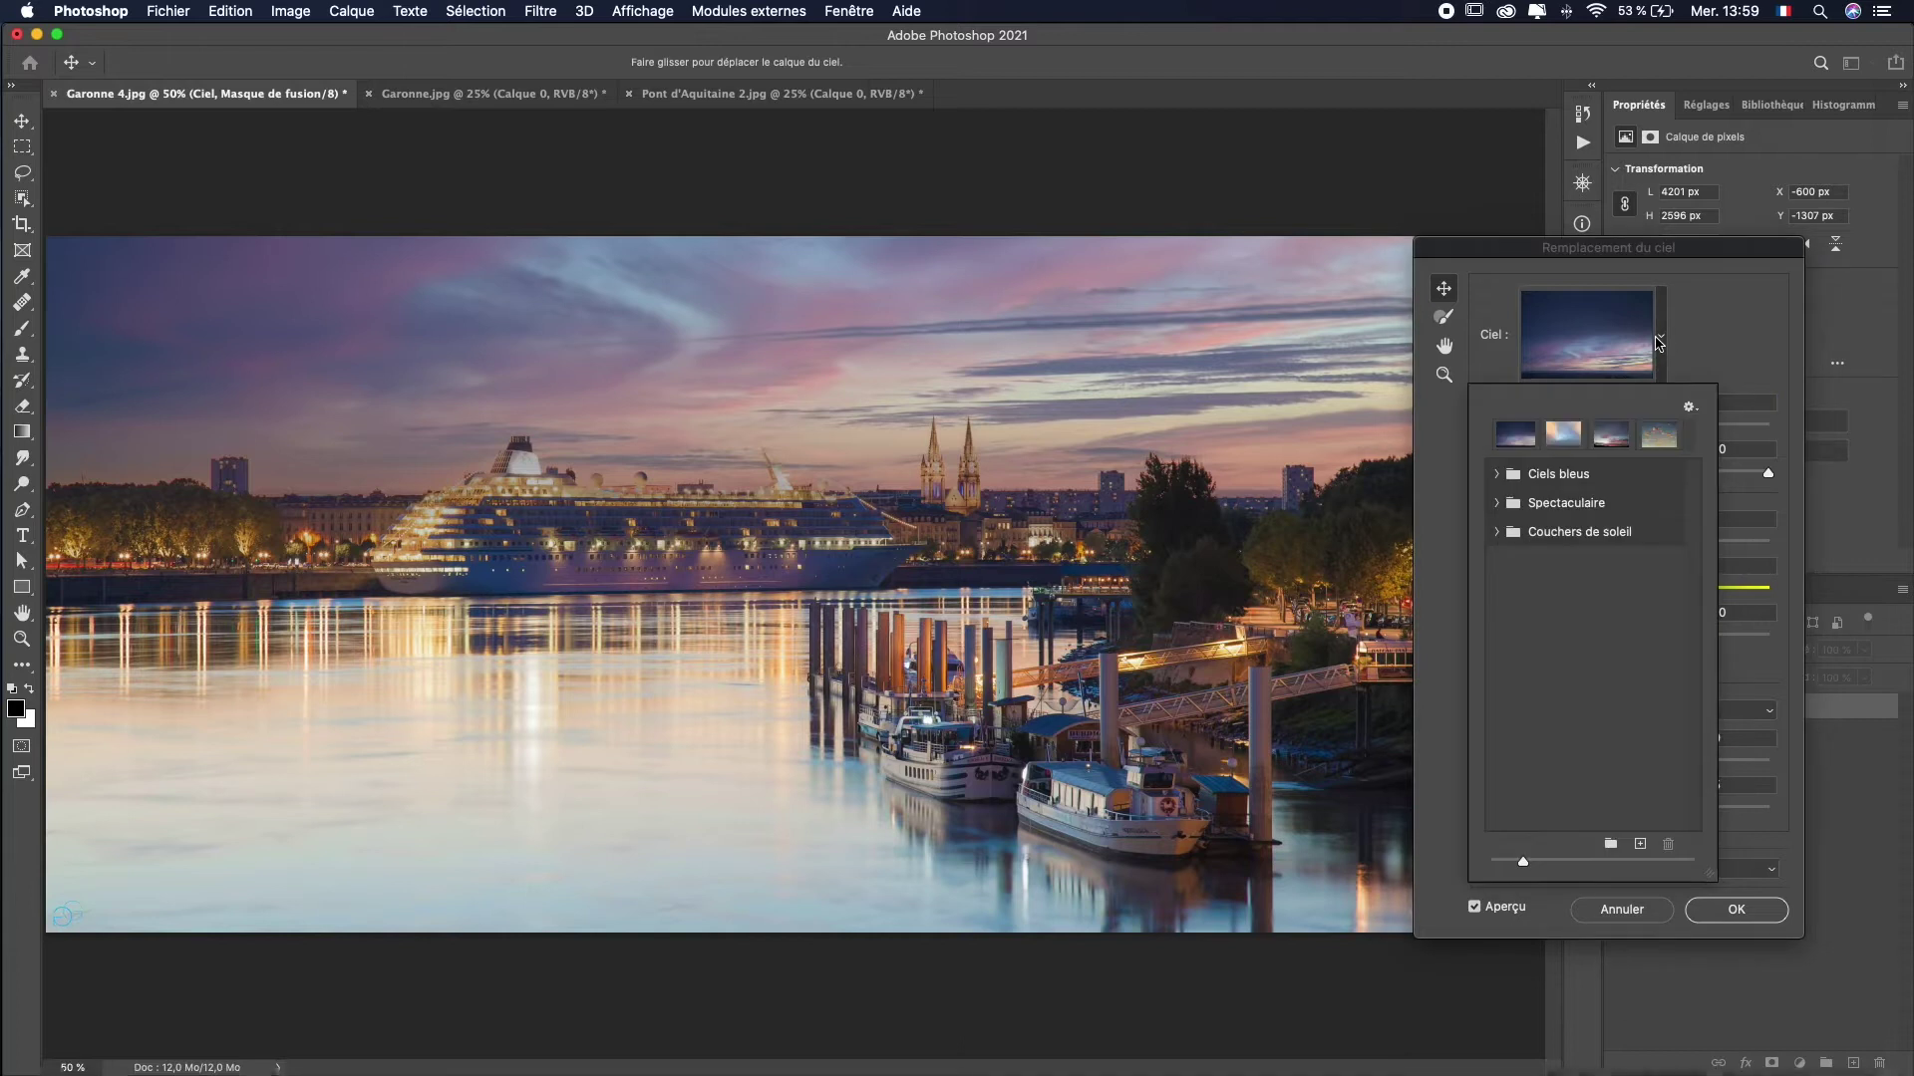
# Preview the pink-red, fiery red and pink clouded skies from the Spectaculaire folder.
pyautogui.click(1496, 503)
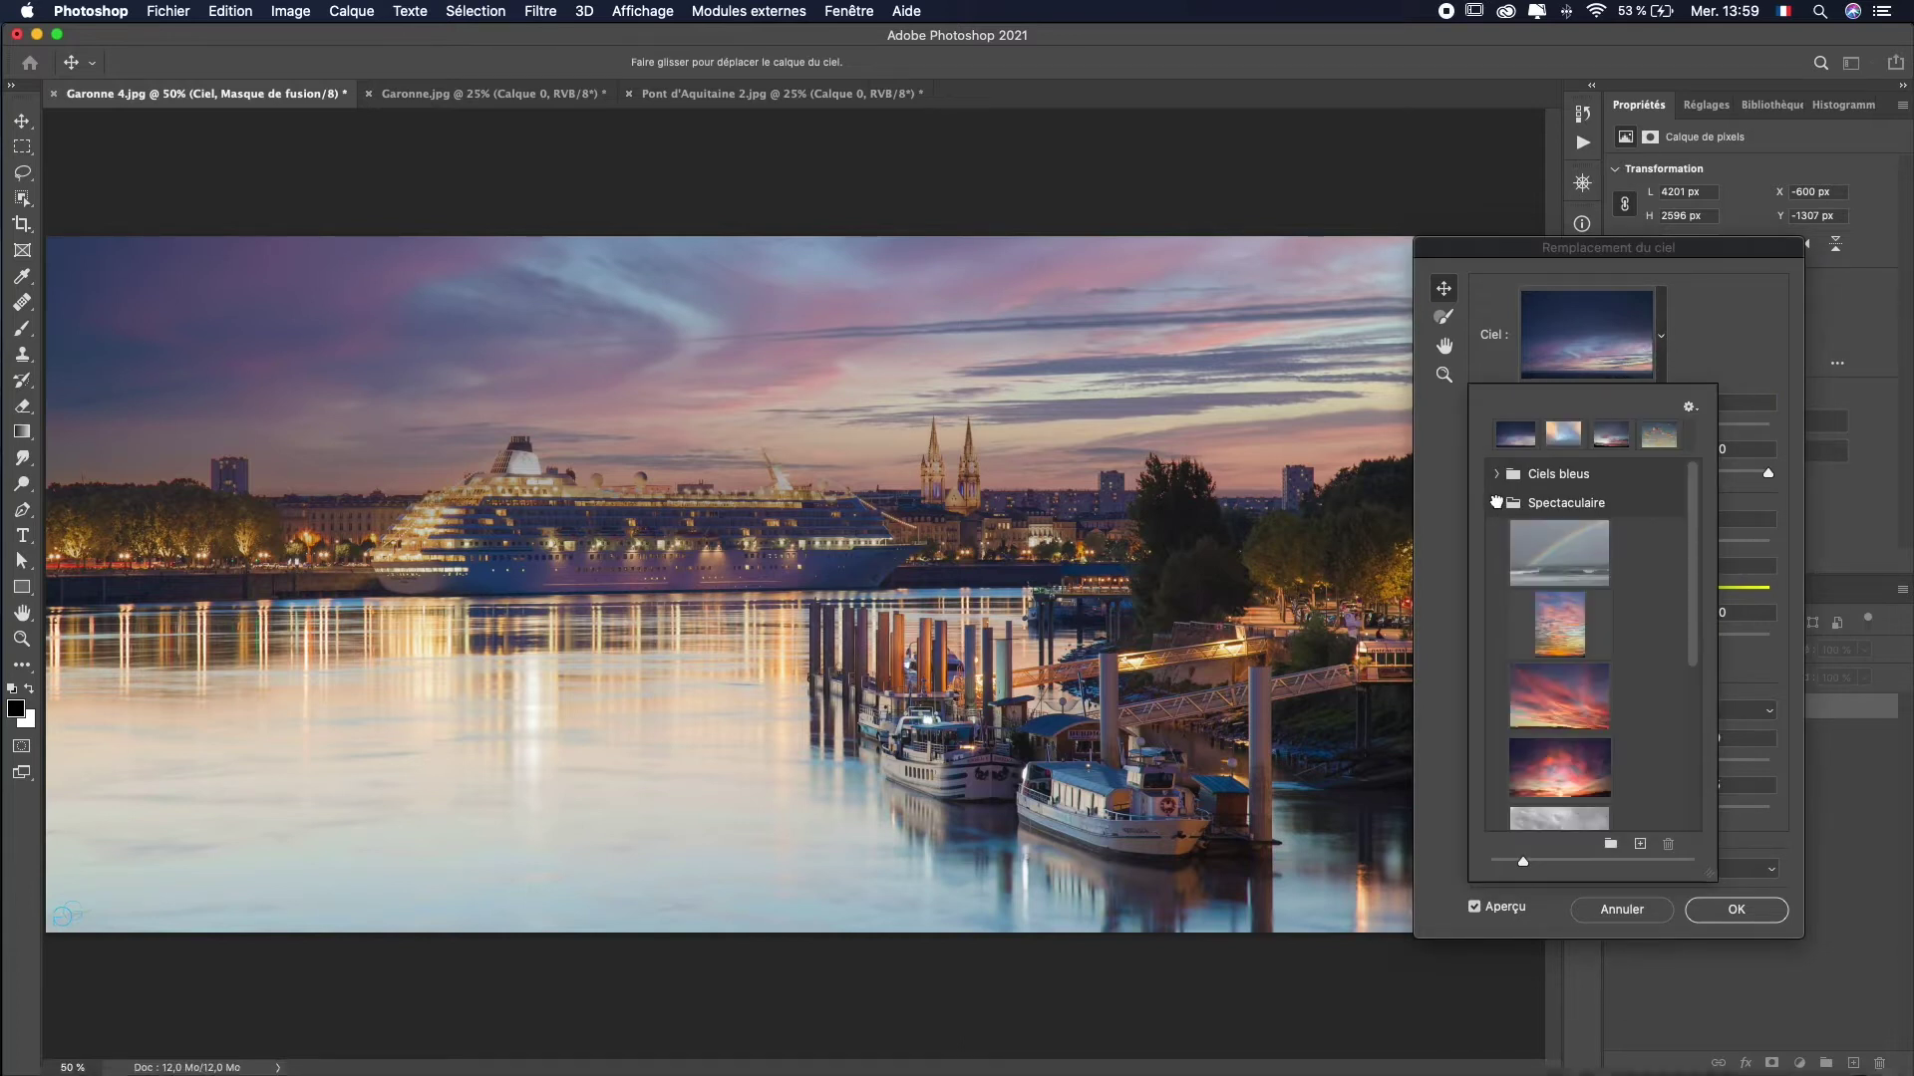
pyautogui.click(1584, 680)
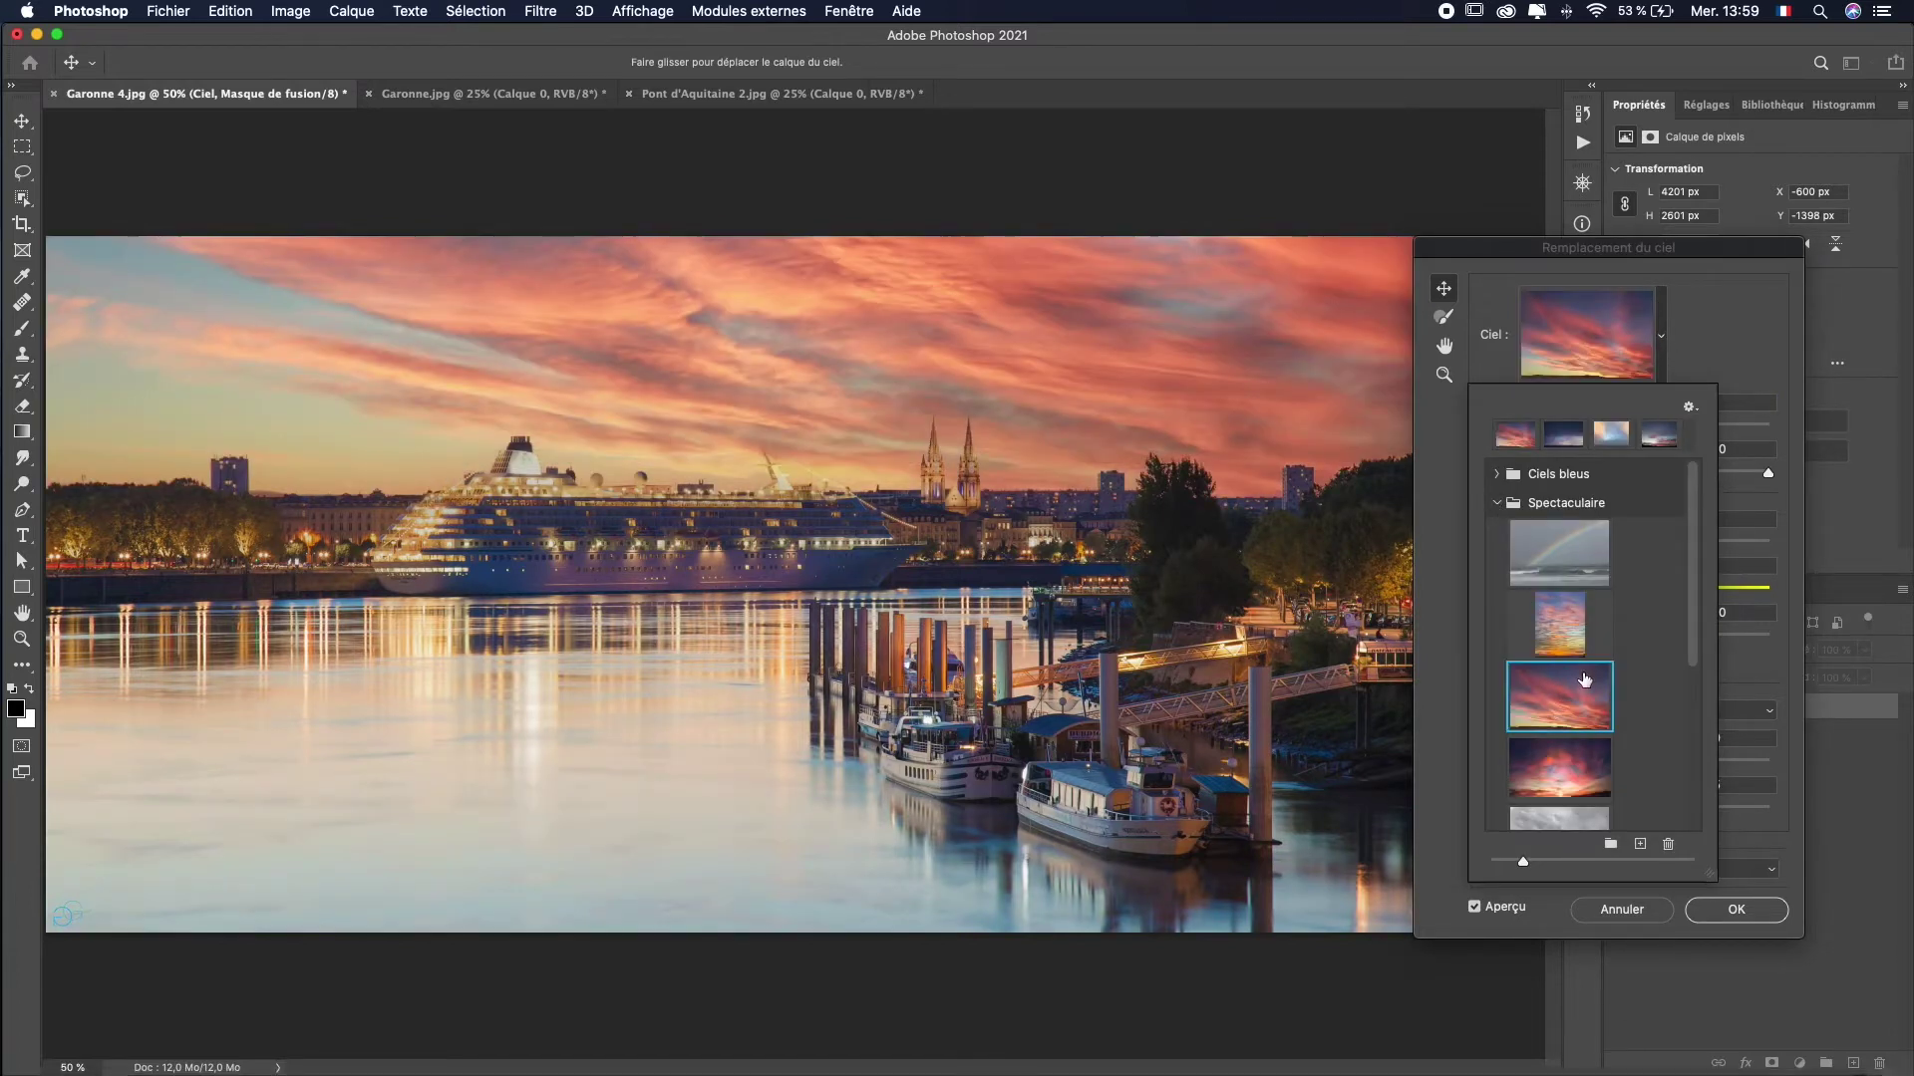
pyautogui.click(1550, 764)
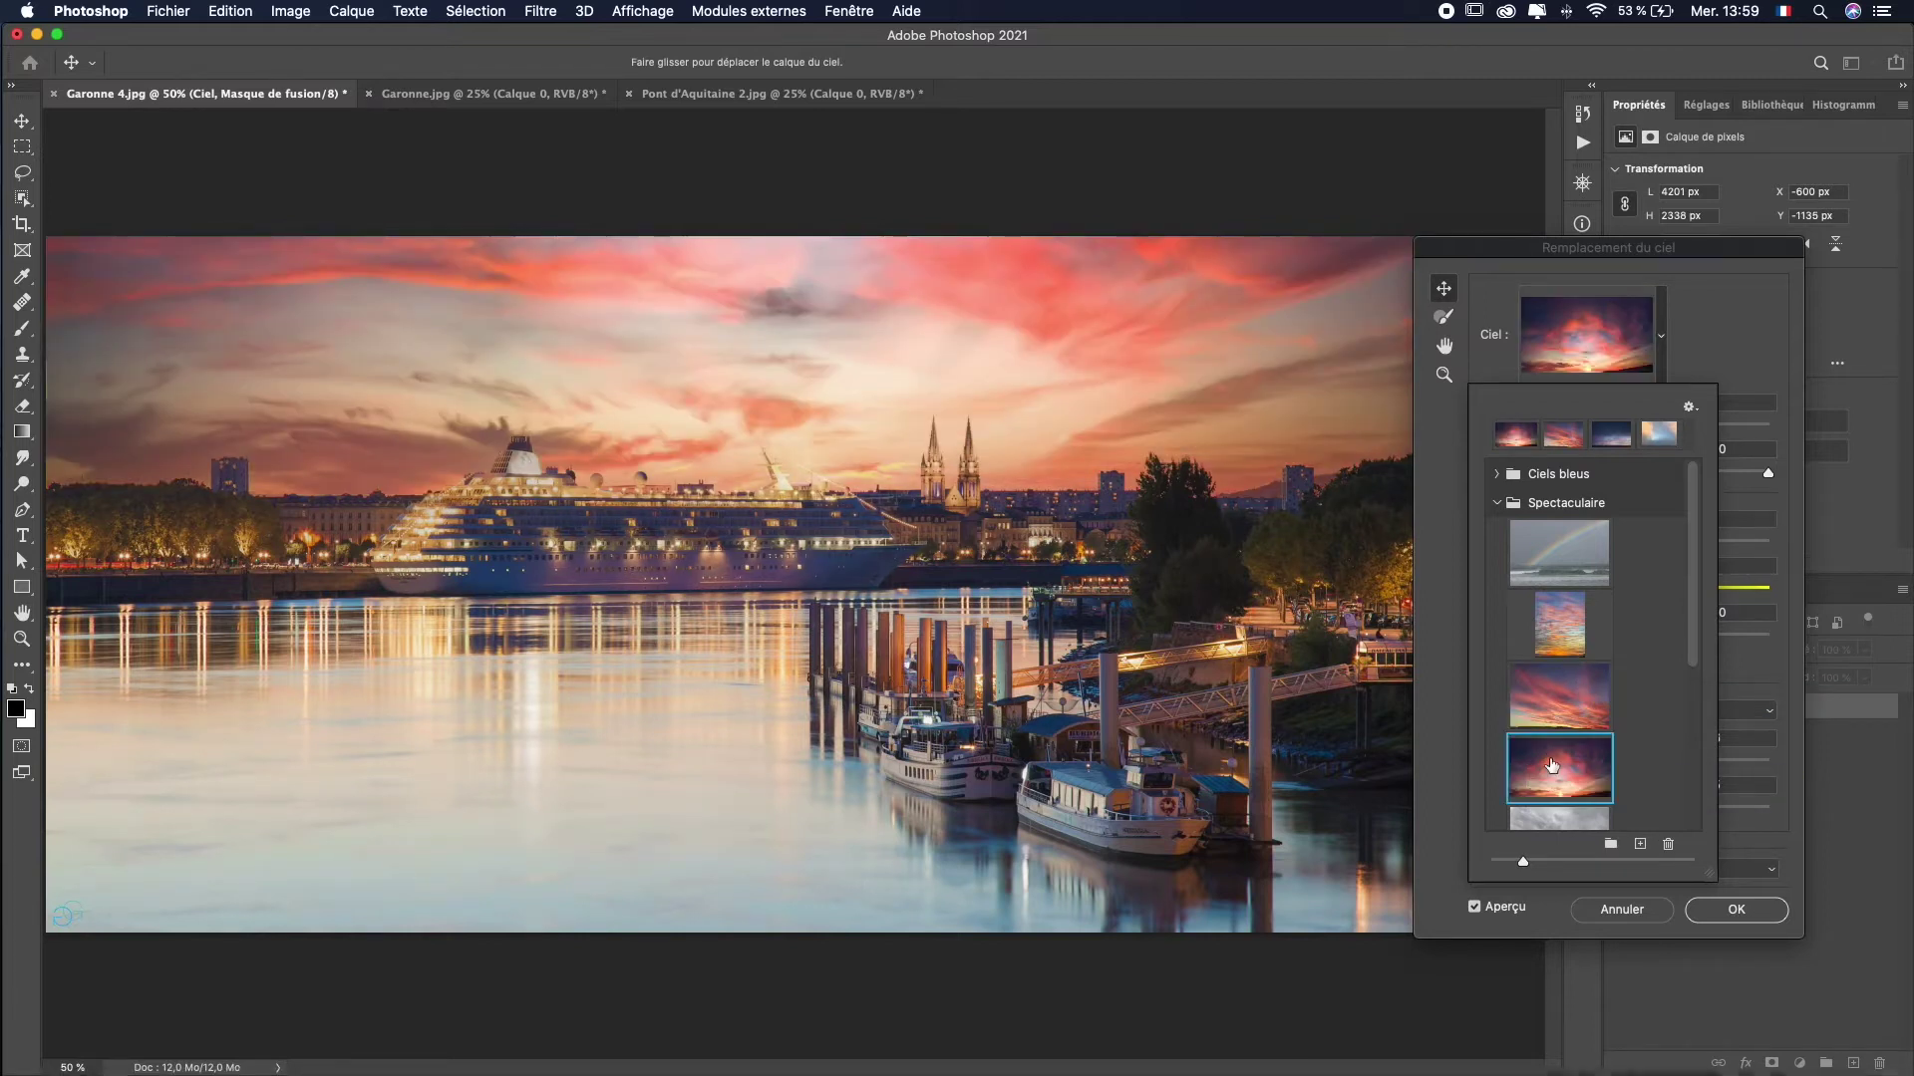
pyautogui.moveTo(1702, 541); pyautogui.dragTo(1712, 712)
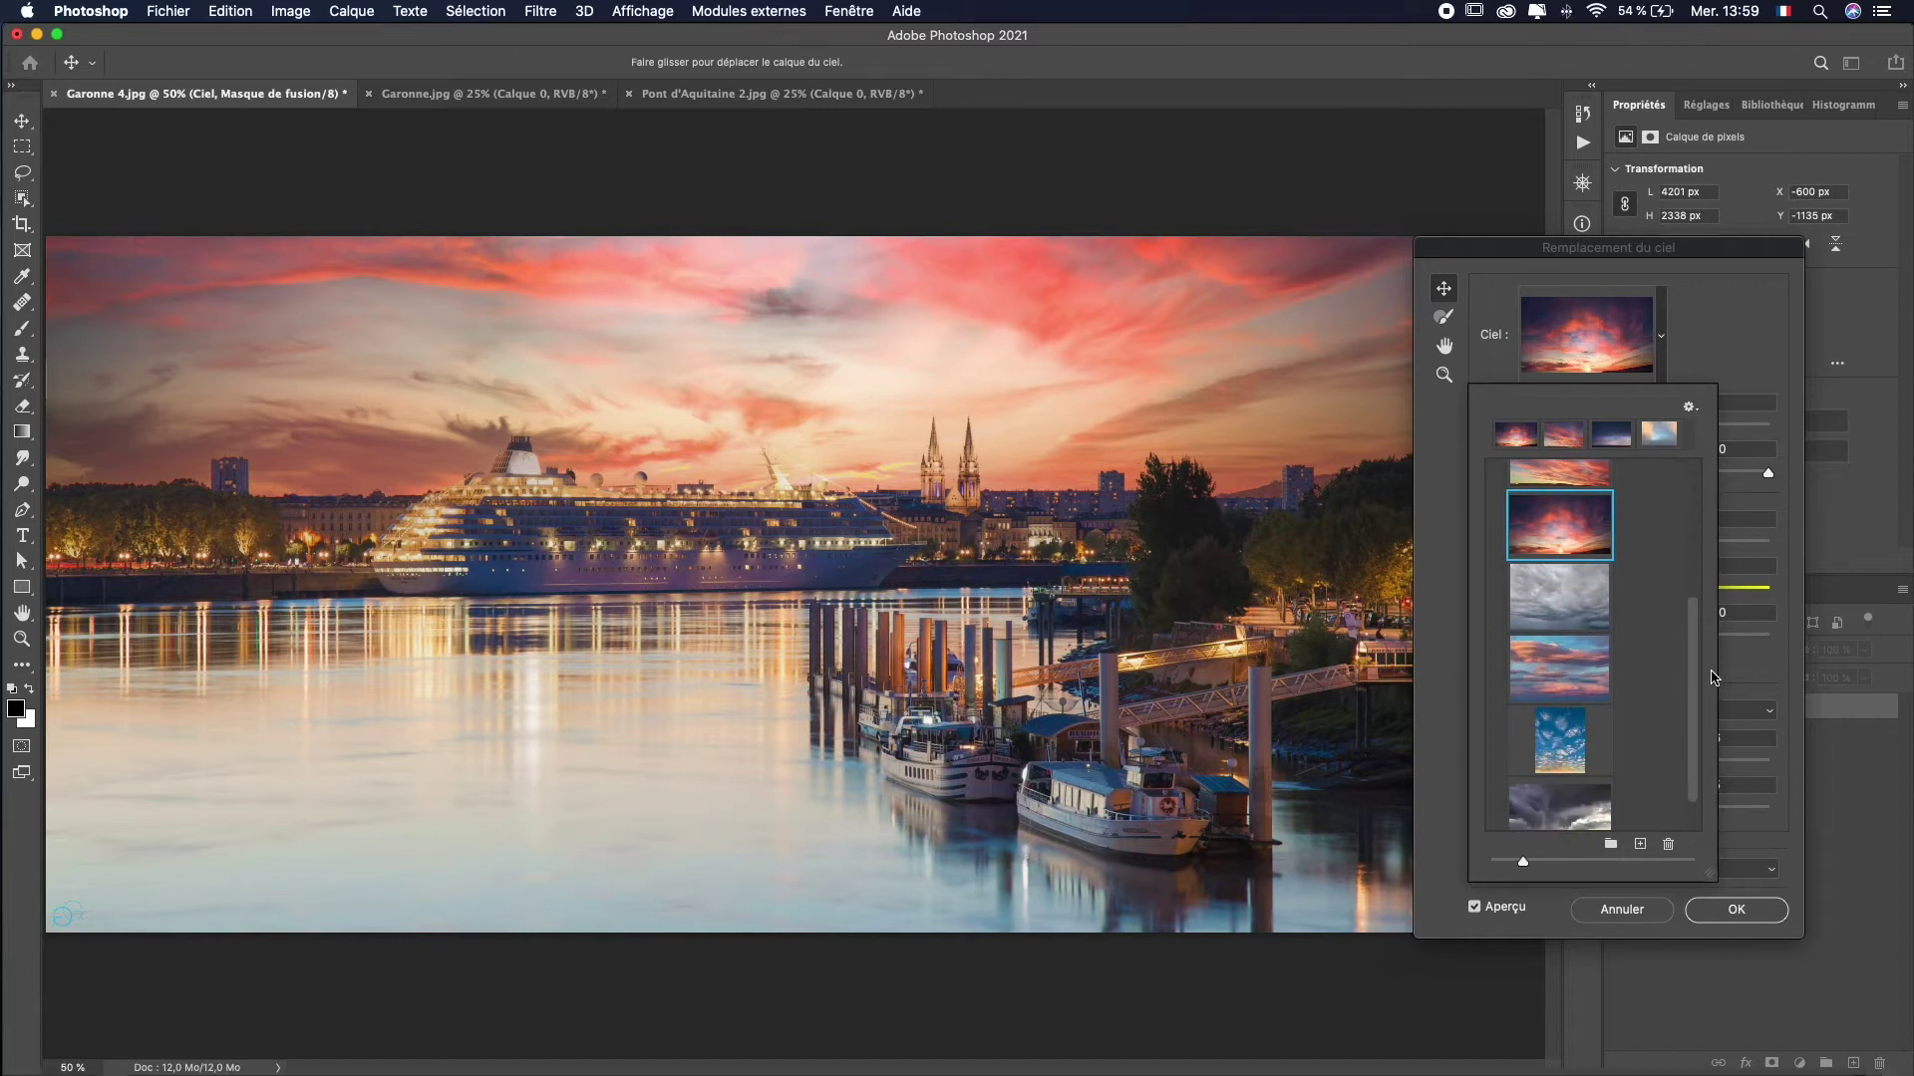
pyautogui.click(1542, 638)
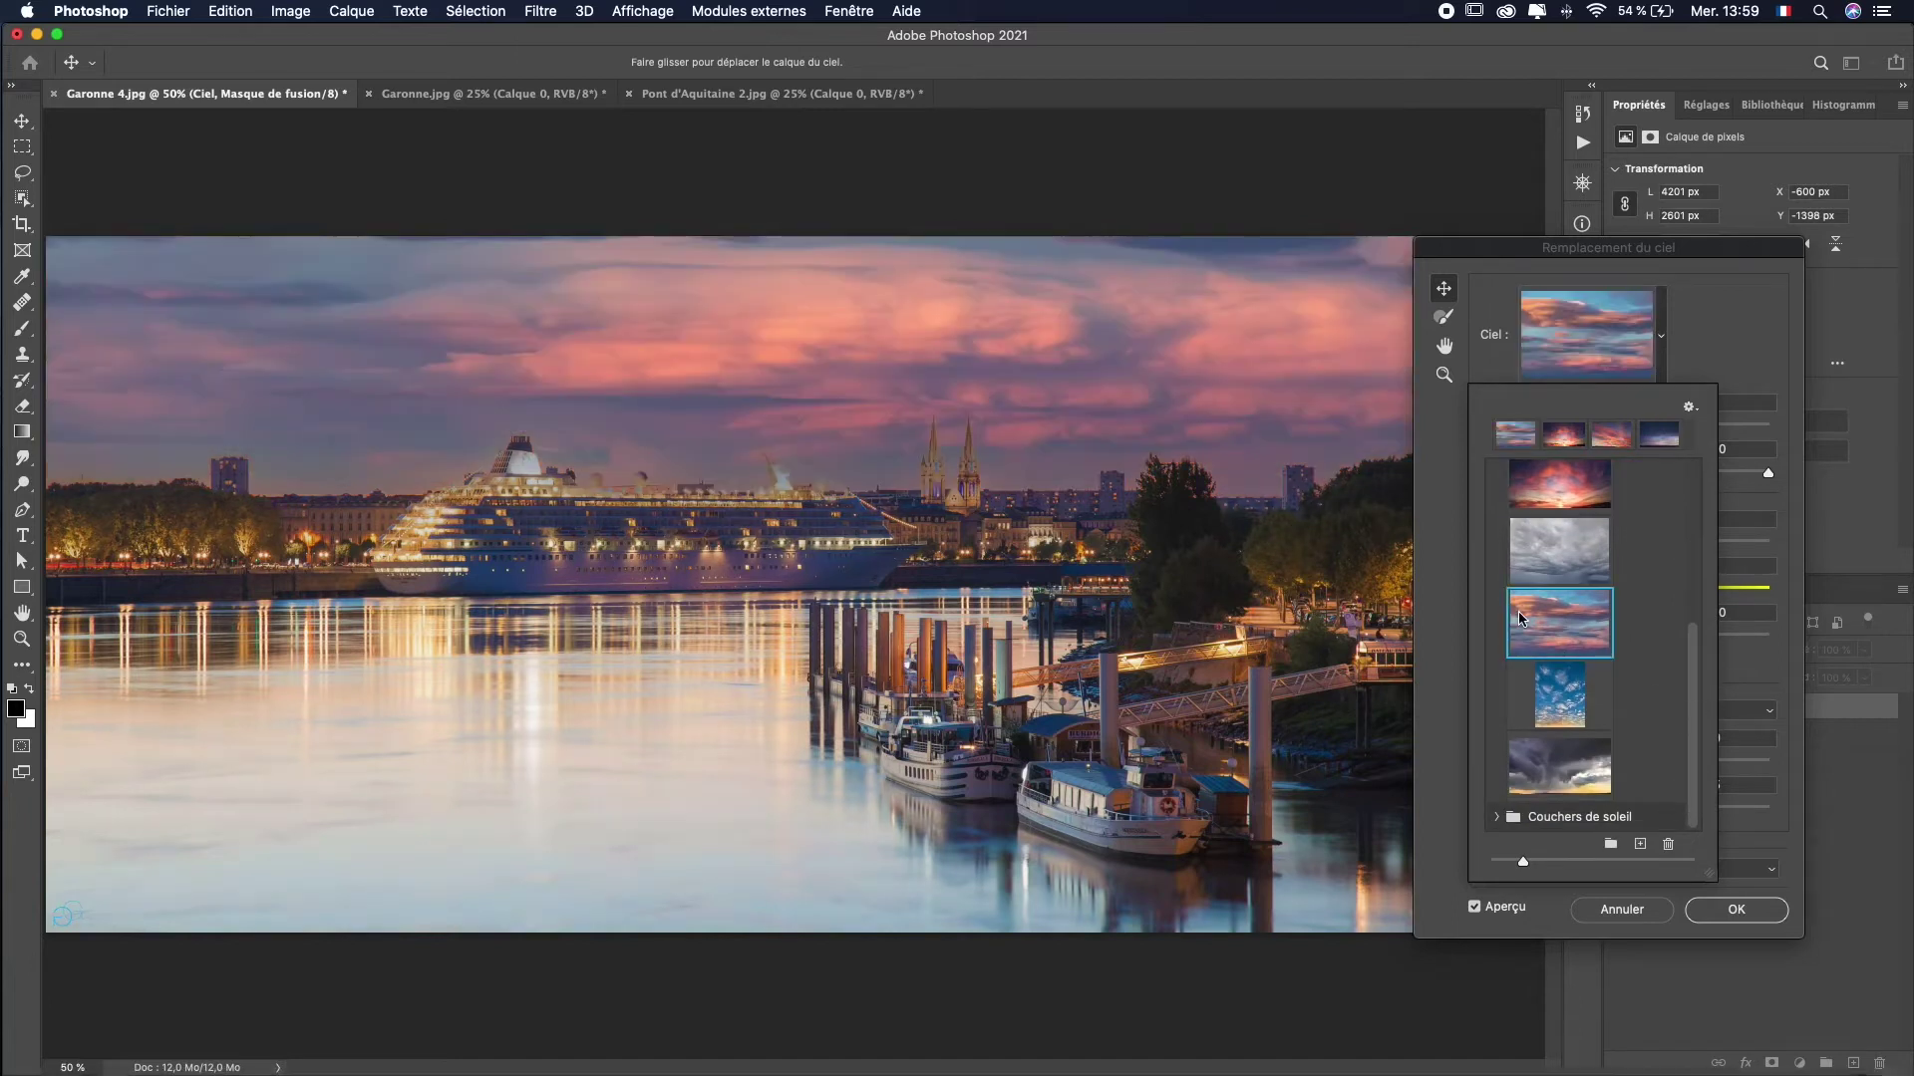
pyautogui.scroll(5, 1595, 558)
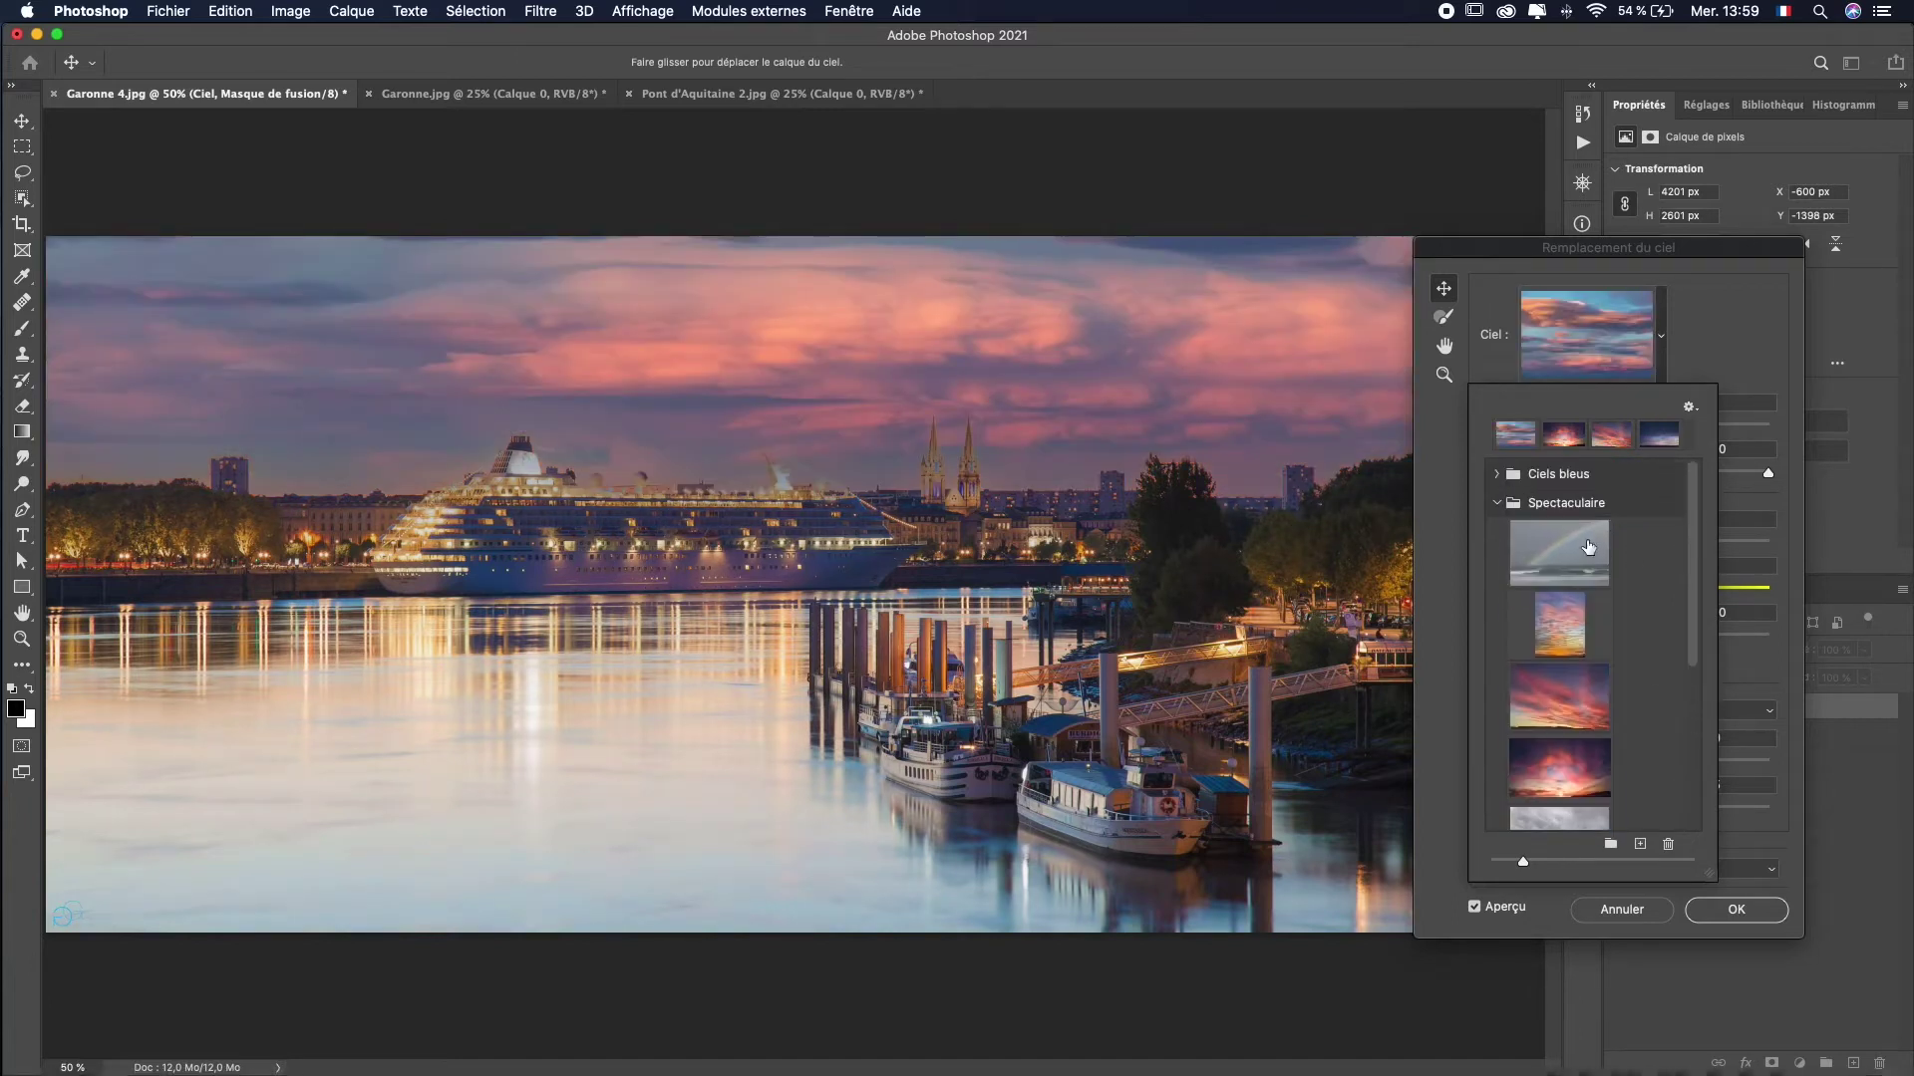
# Apply the first cloudy sunset sky from Couchers de soleil instead.
pyautogui.click(1495, 503)
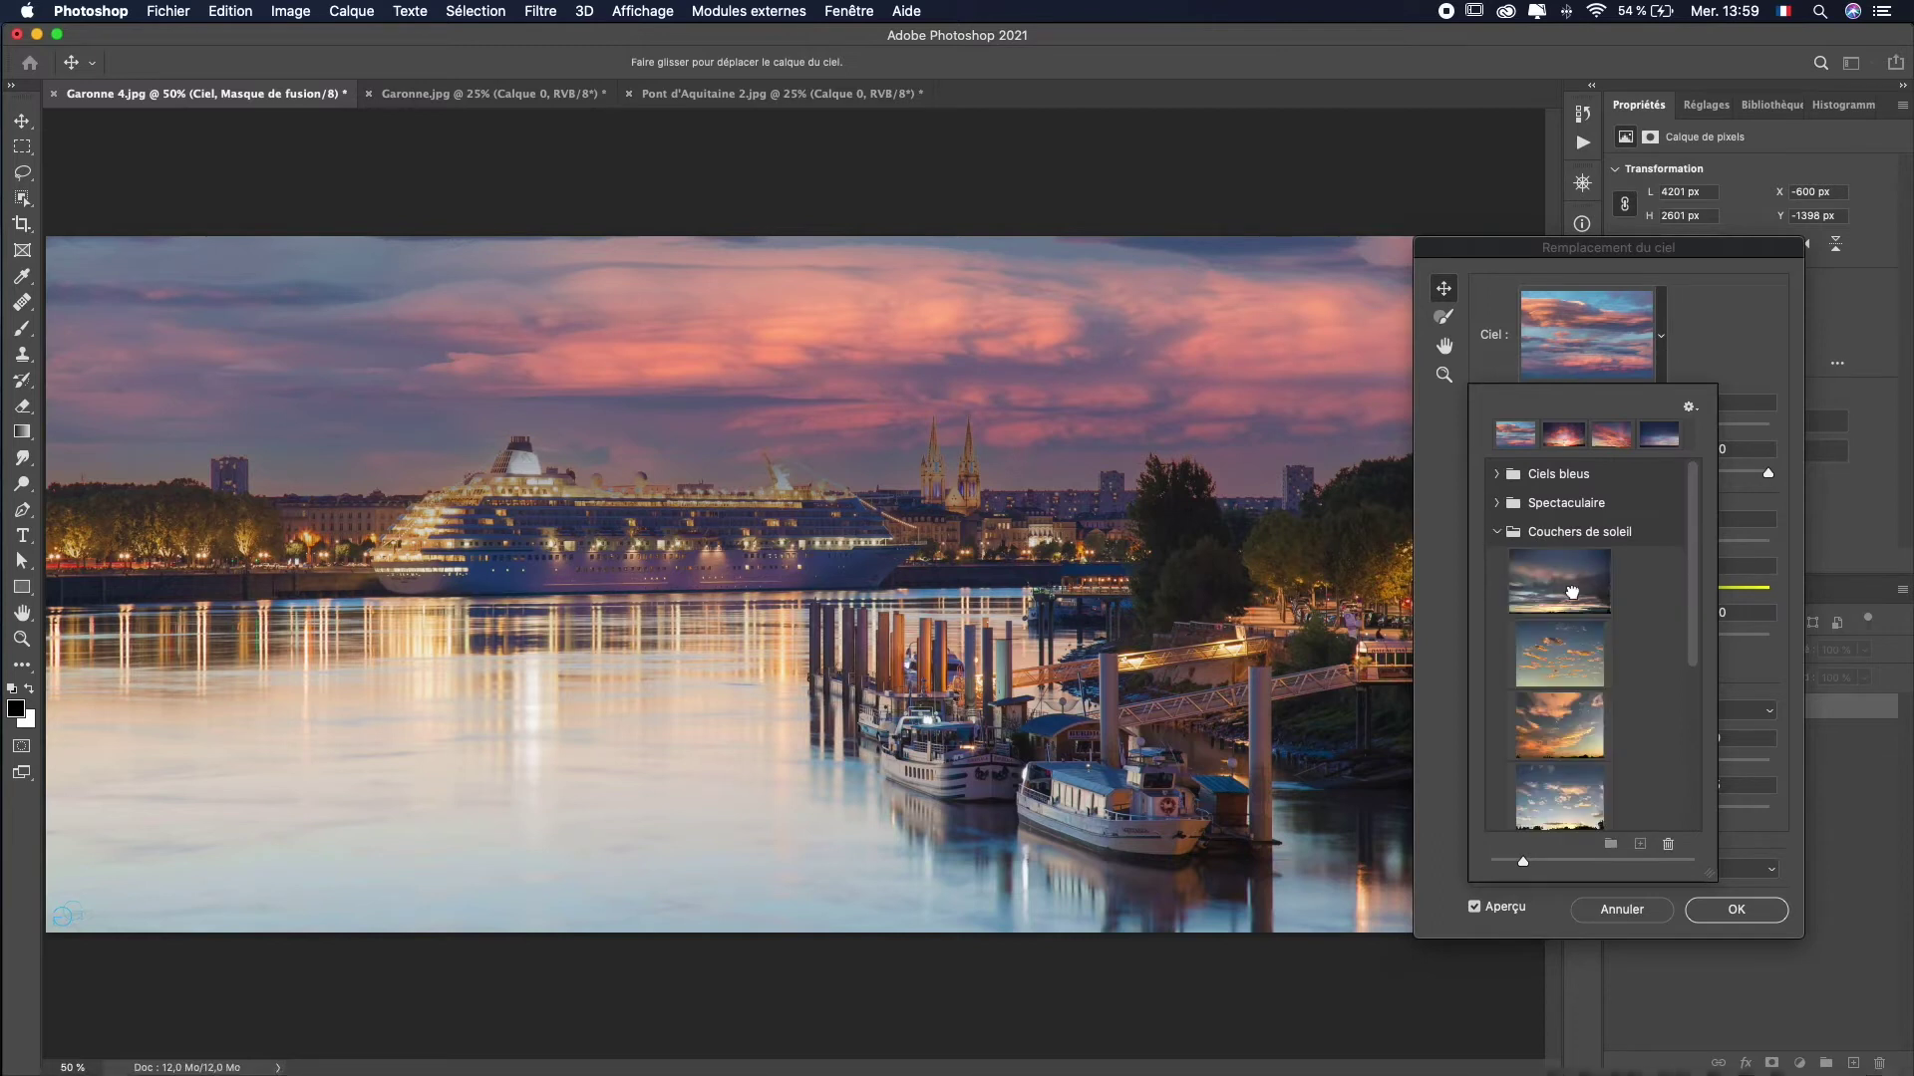
pyautogui.click(1570, 592)
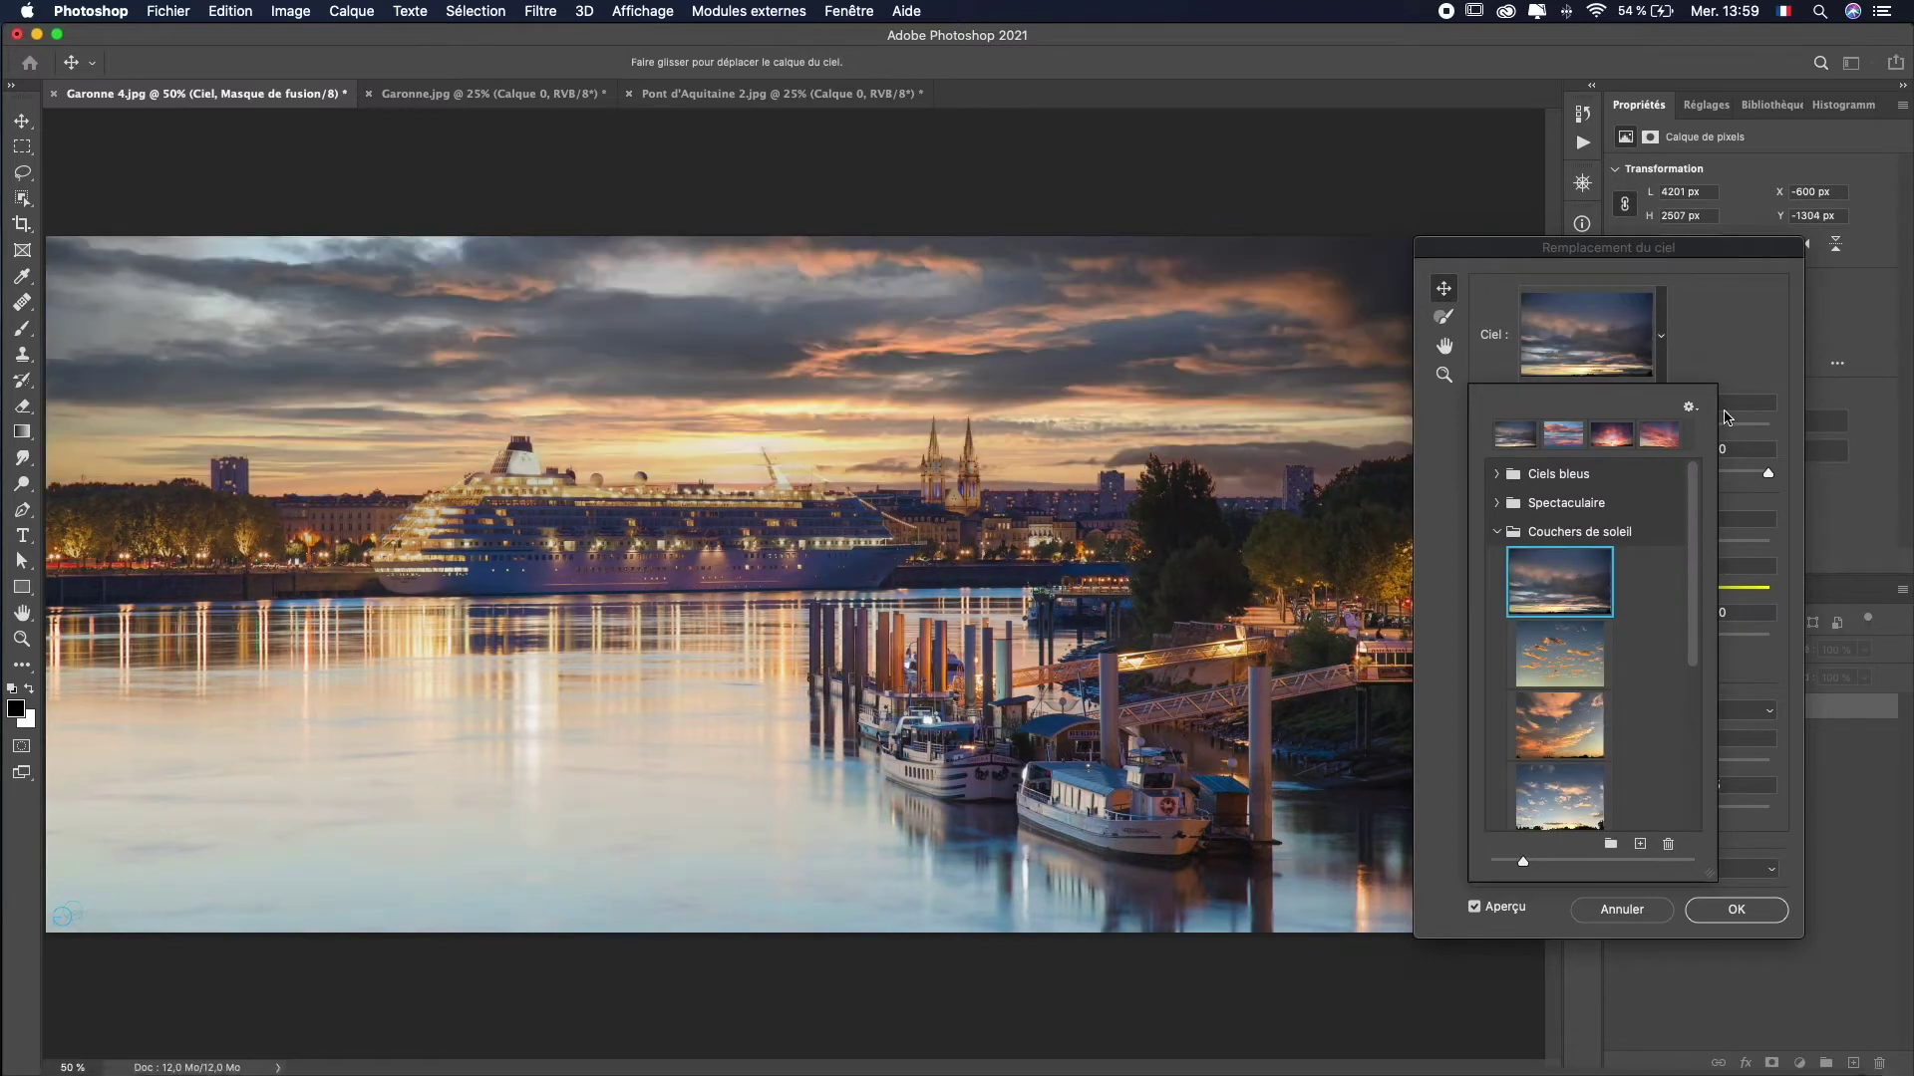
pyautogui.click(1727, 365)
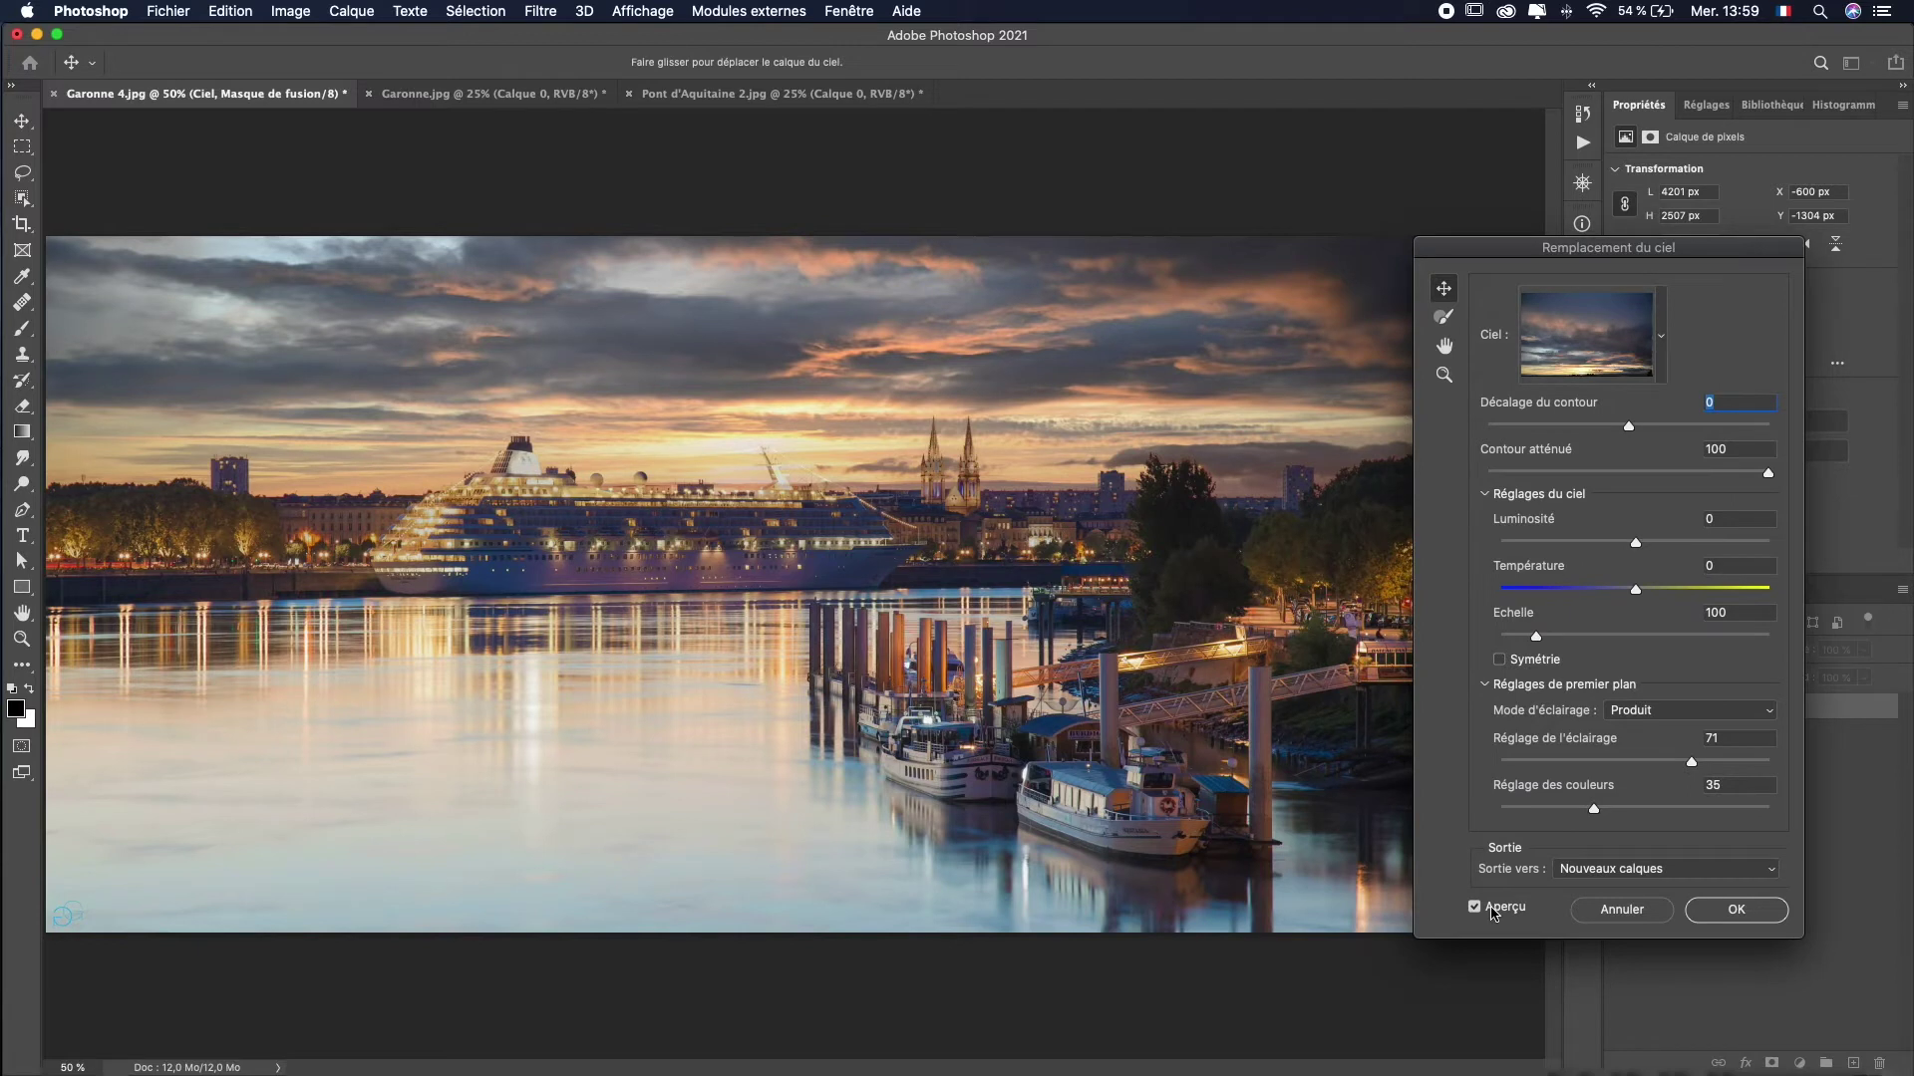
# Compare the preview on and off and try Shift Edge at -51, 75 and 0.
pyautogui.click(1494, 914)
pyautogui.click(1494, 914)
pyautogui.moveTo(1629, 427); pyautogui.dragTo(1517, 430)
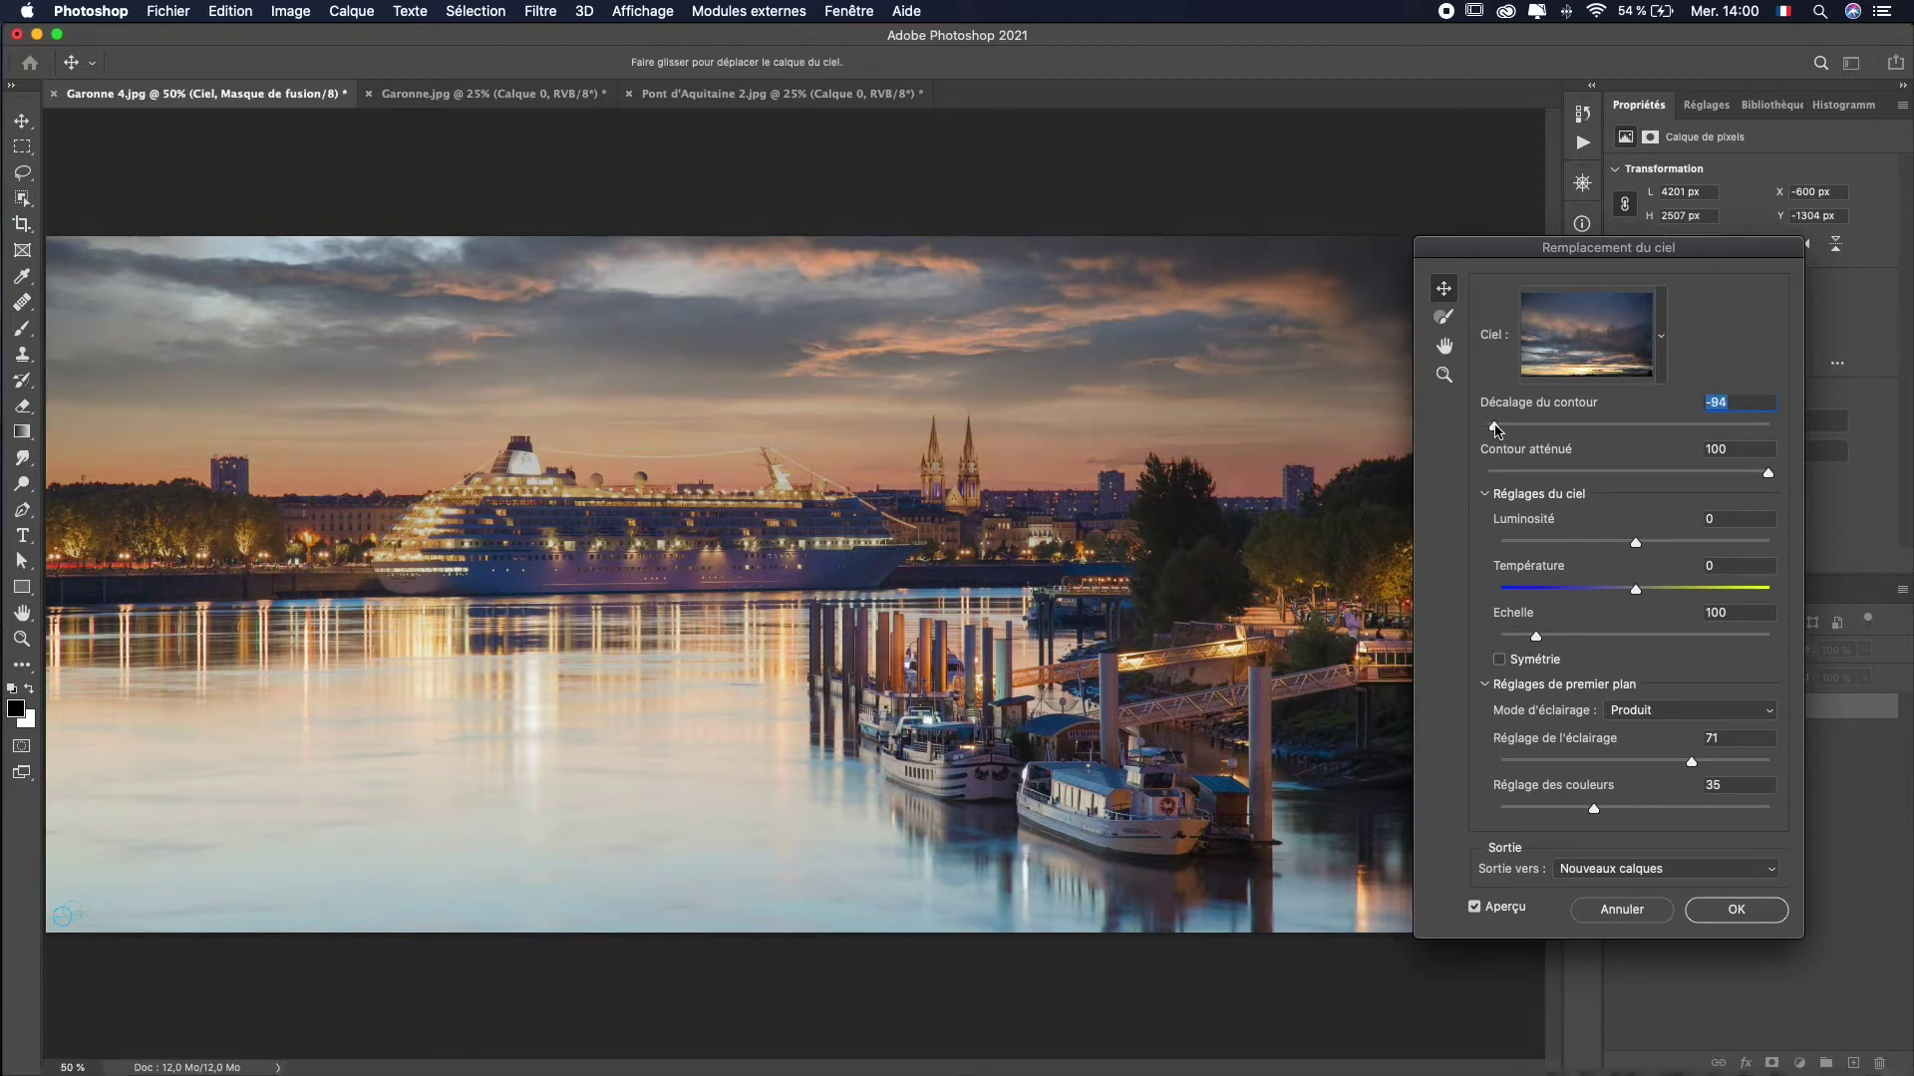
pyautogui.moveTo(1497, 431); pyautogui.dragTo(1762, 429)
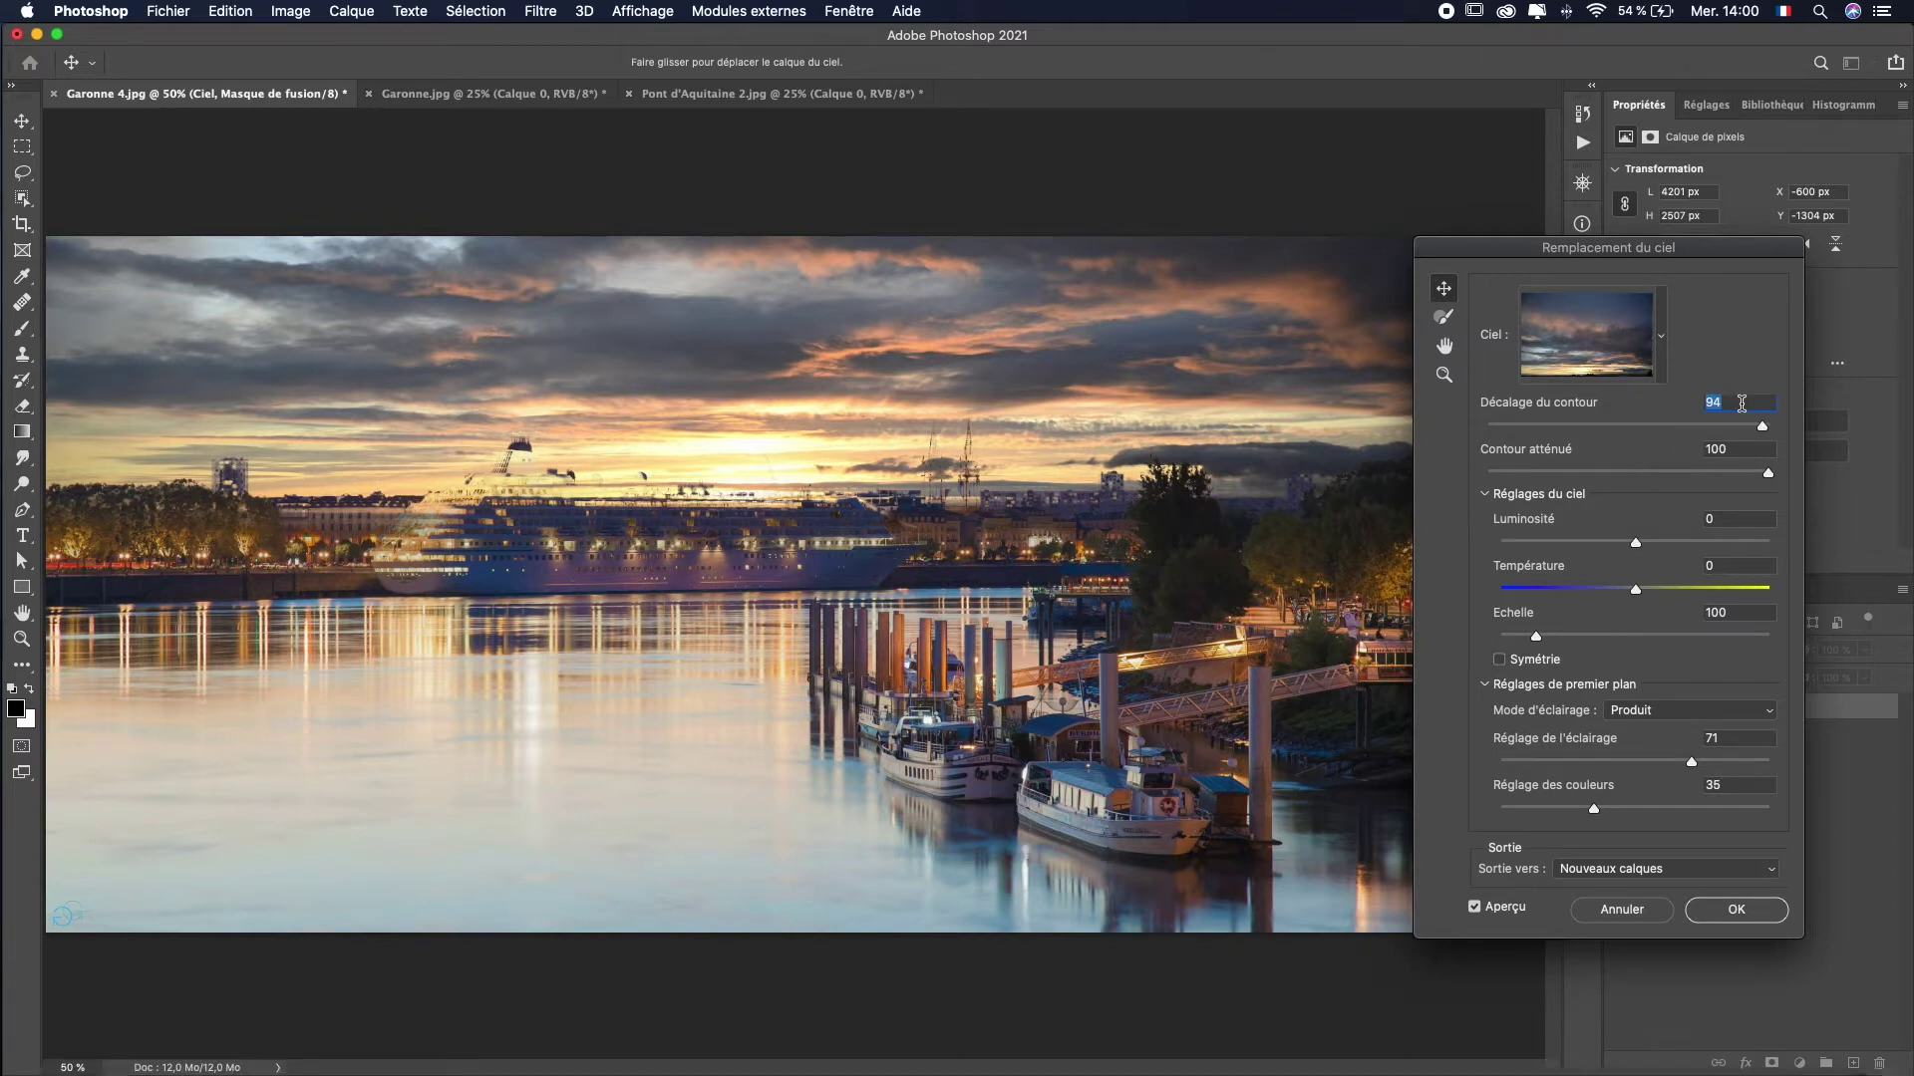
pyautogui.write('0')
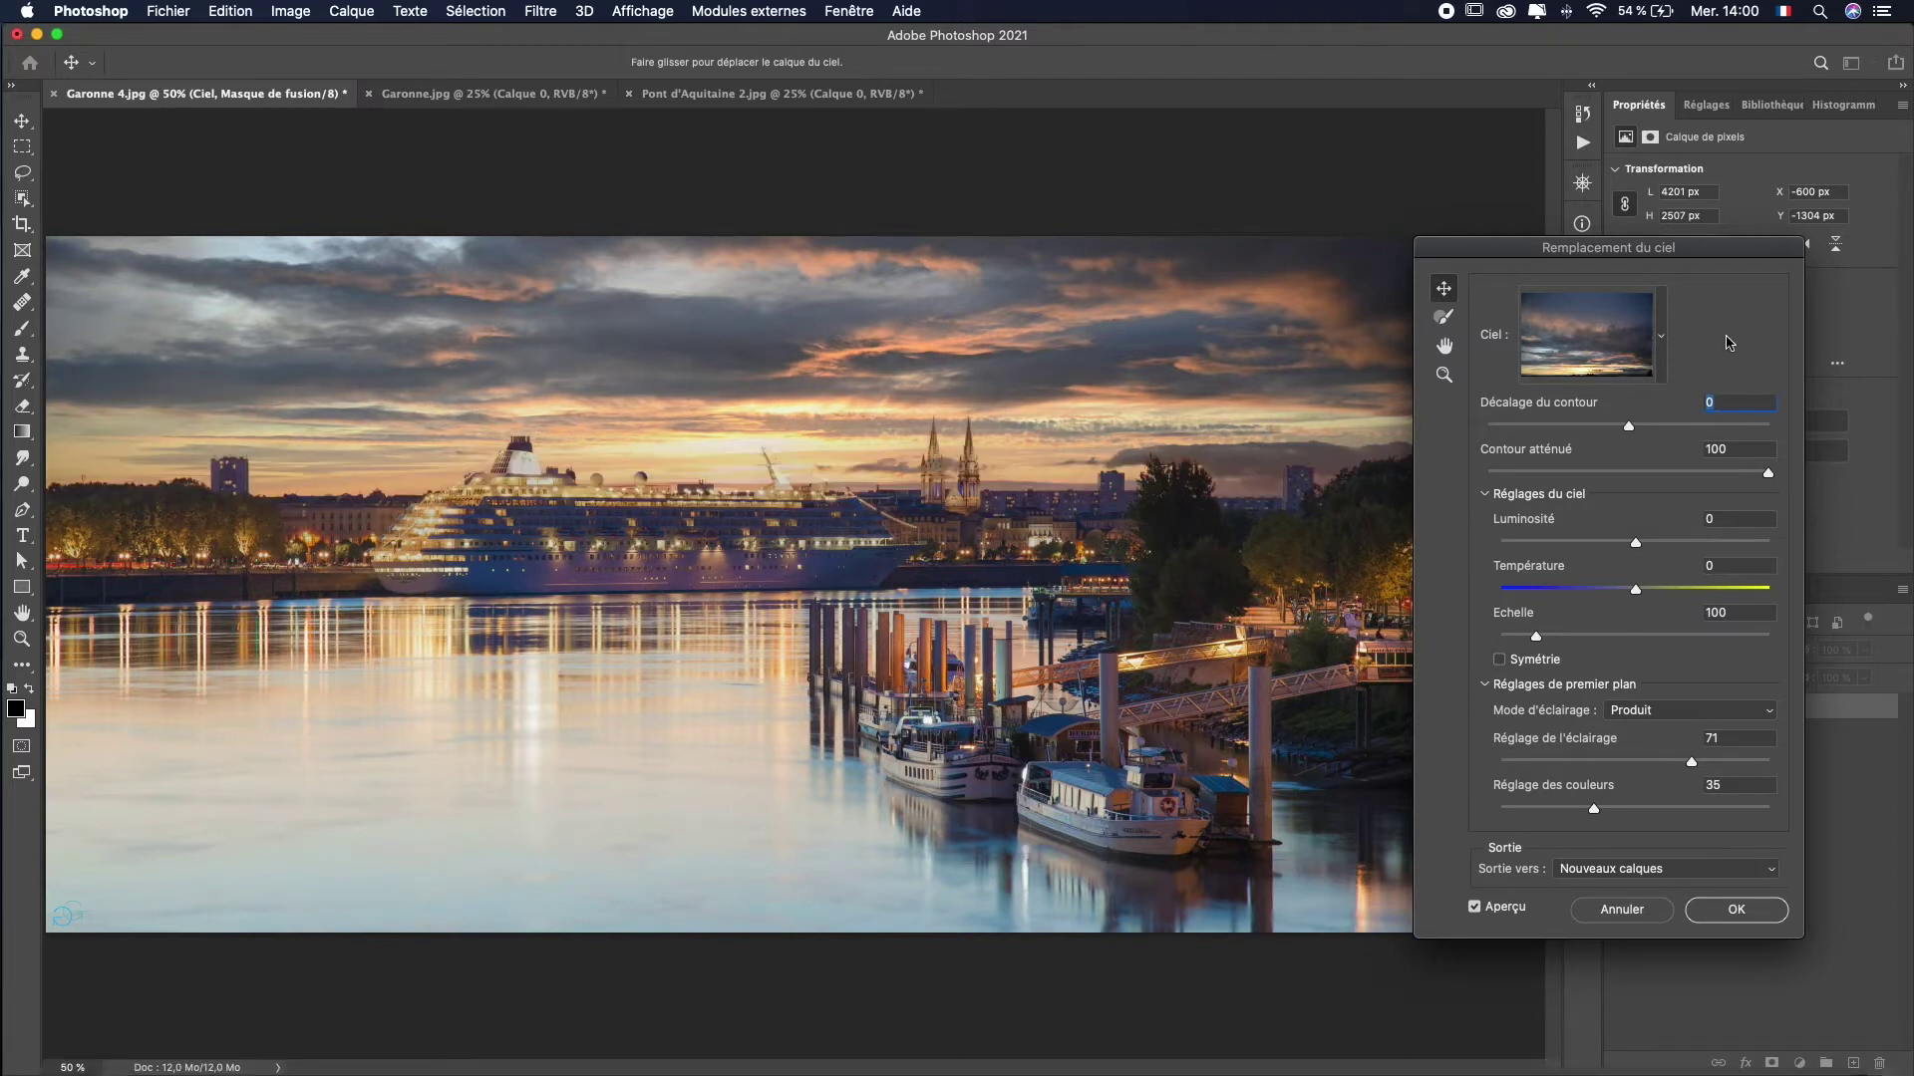
# Settle the sky edge at Shift Edge -93 with Fade Edge 16.
pyautogui.moveTo(1698, 472); pyautogui.dragTo(1301, 496)
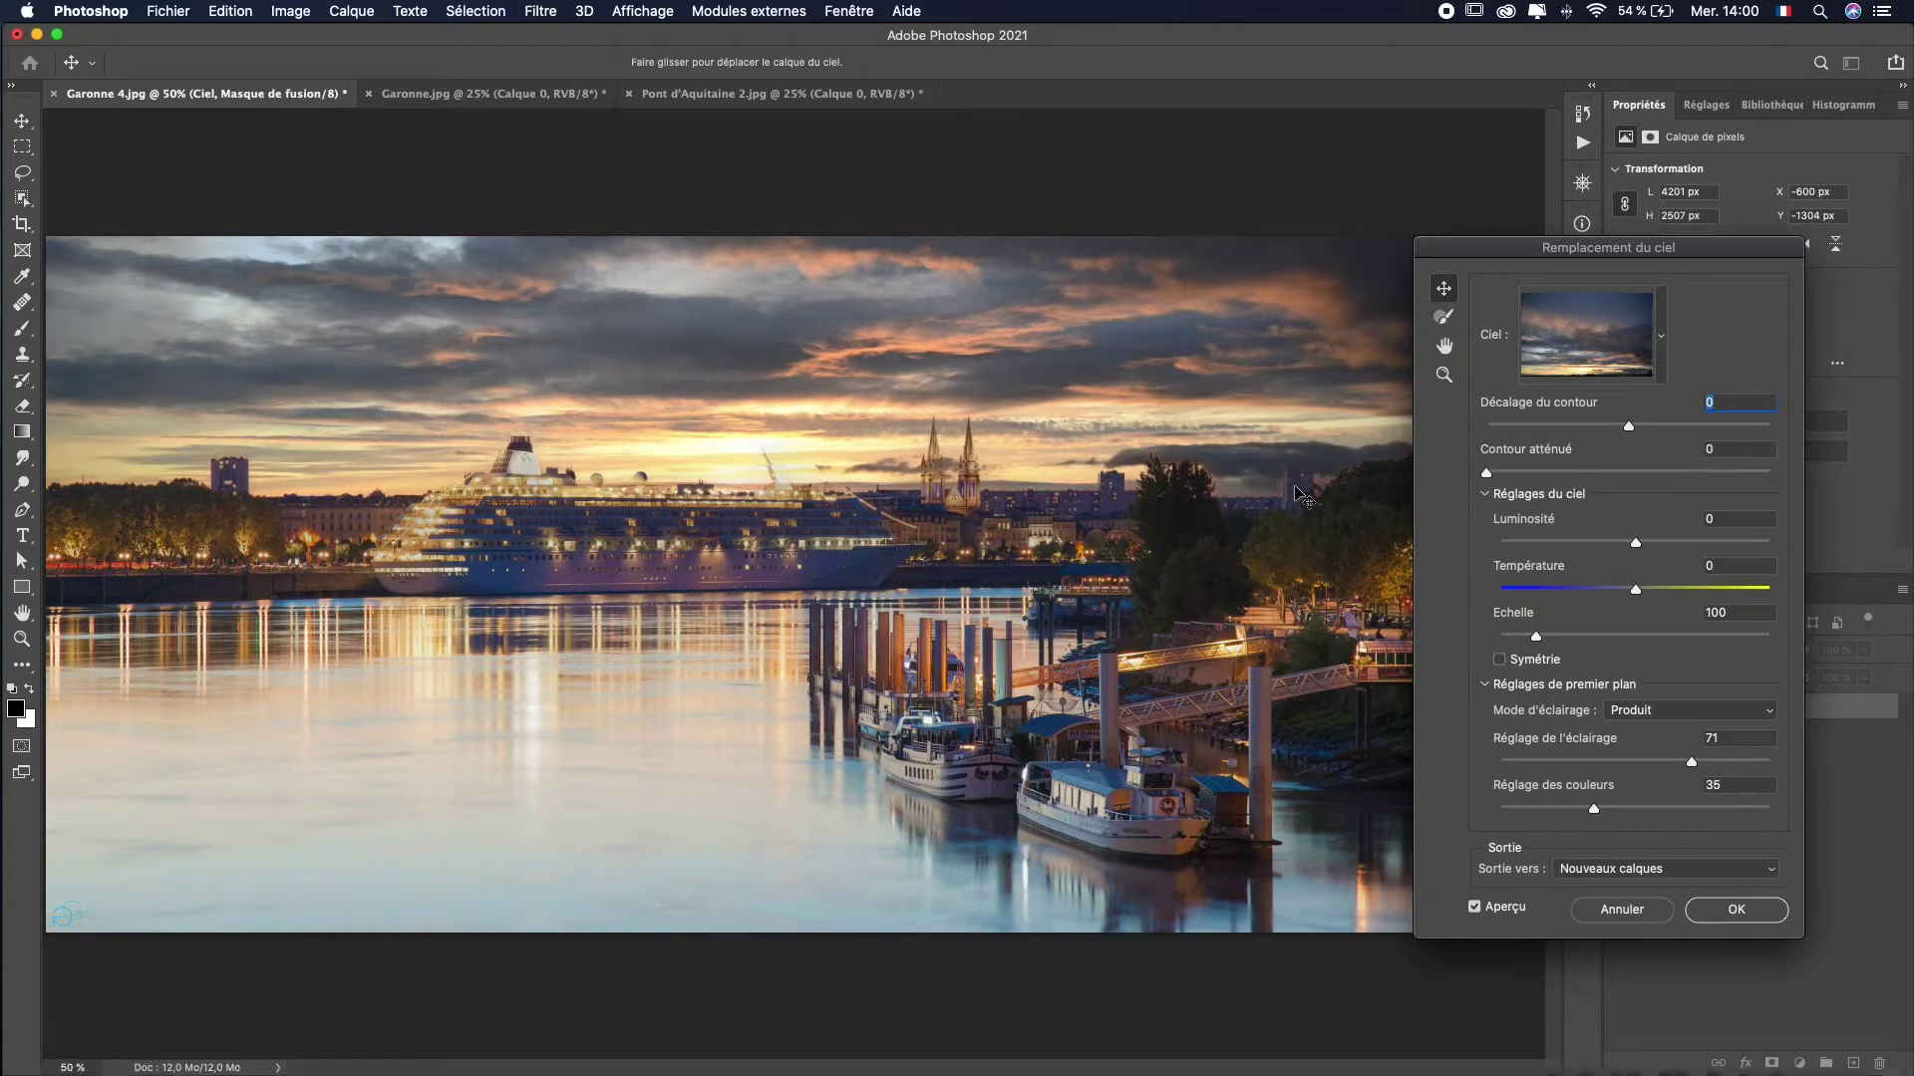
pyautogui.moveTo(1628, 425); pyautogui.dragTo(1530, 434)
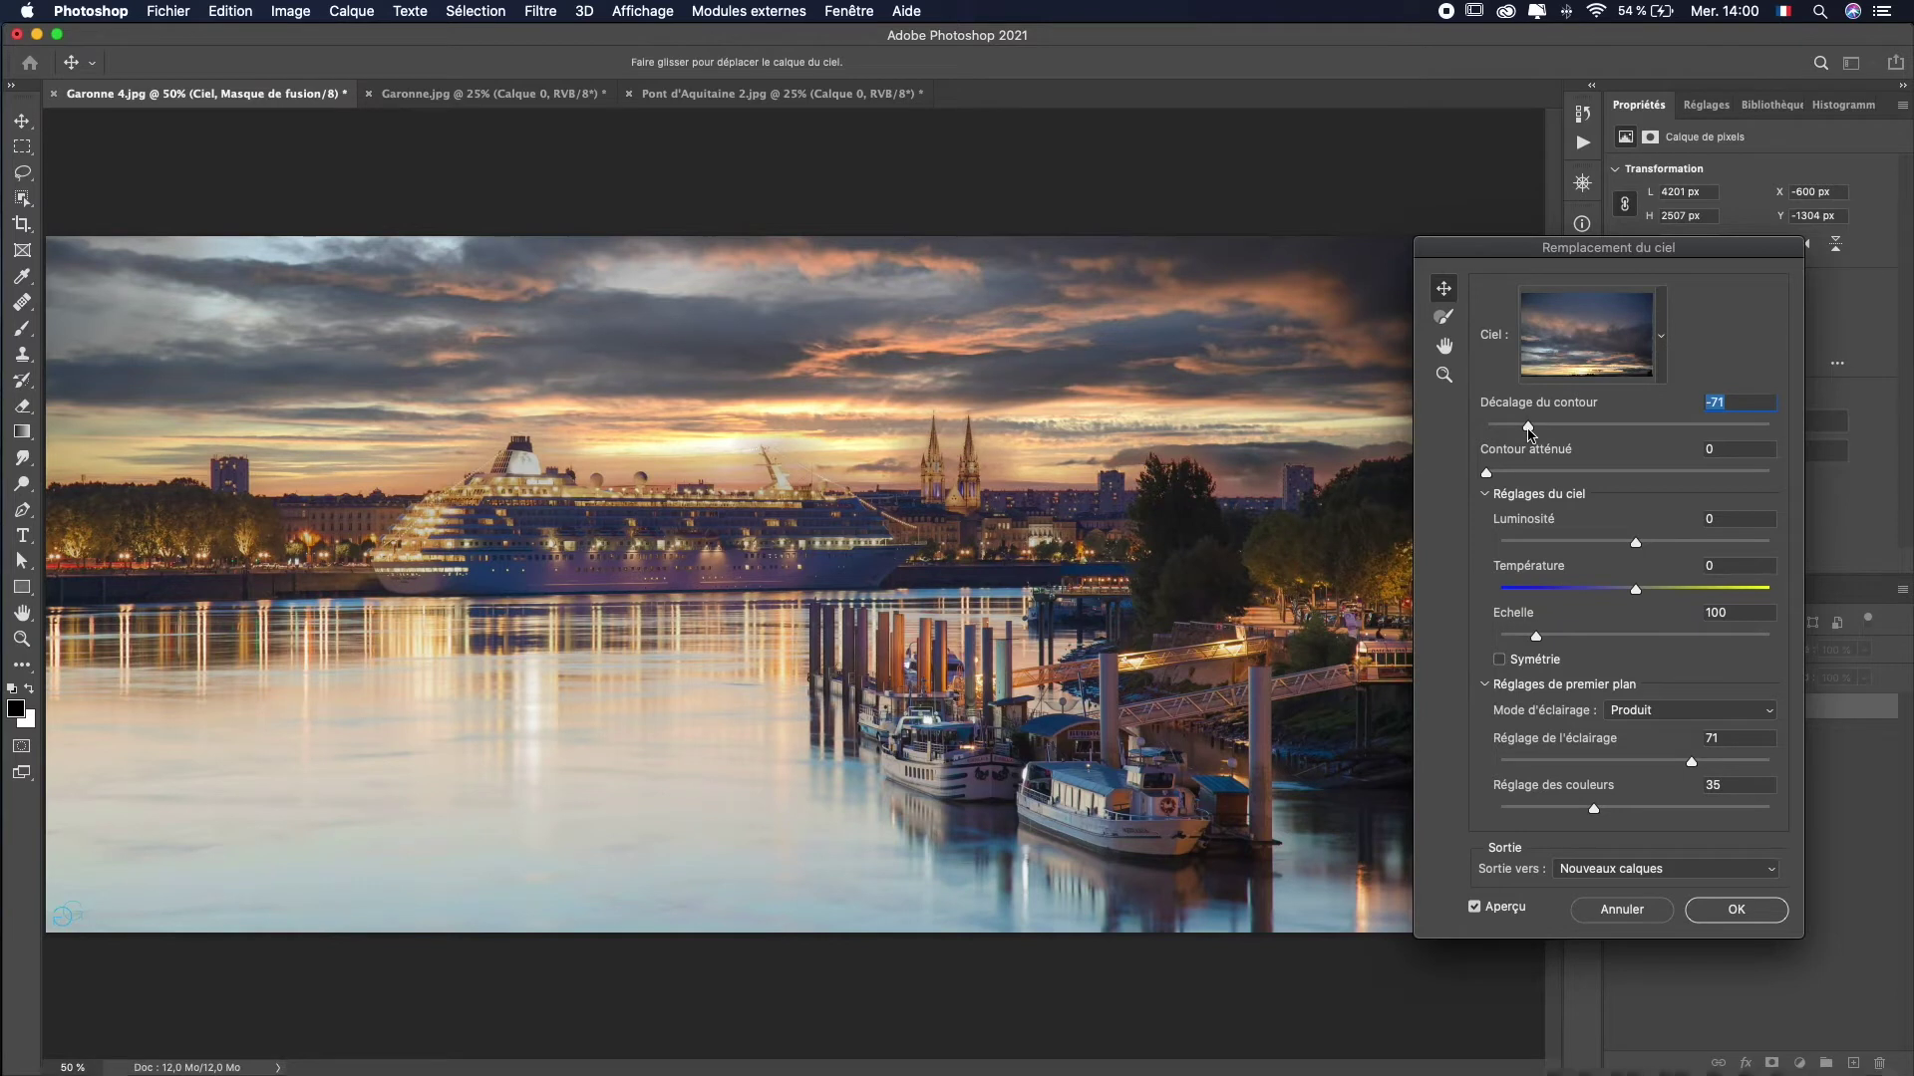
pyautogui.click(1495, 429)
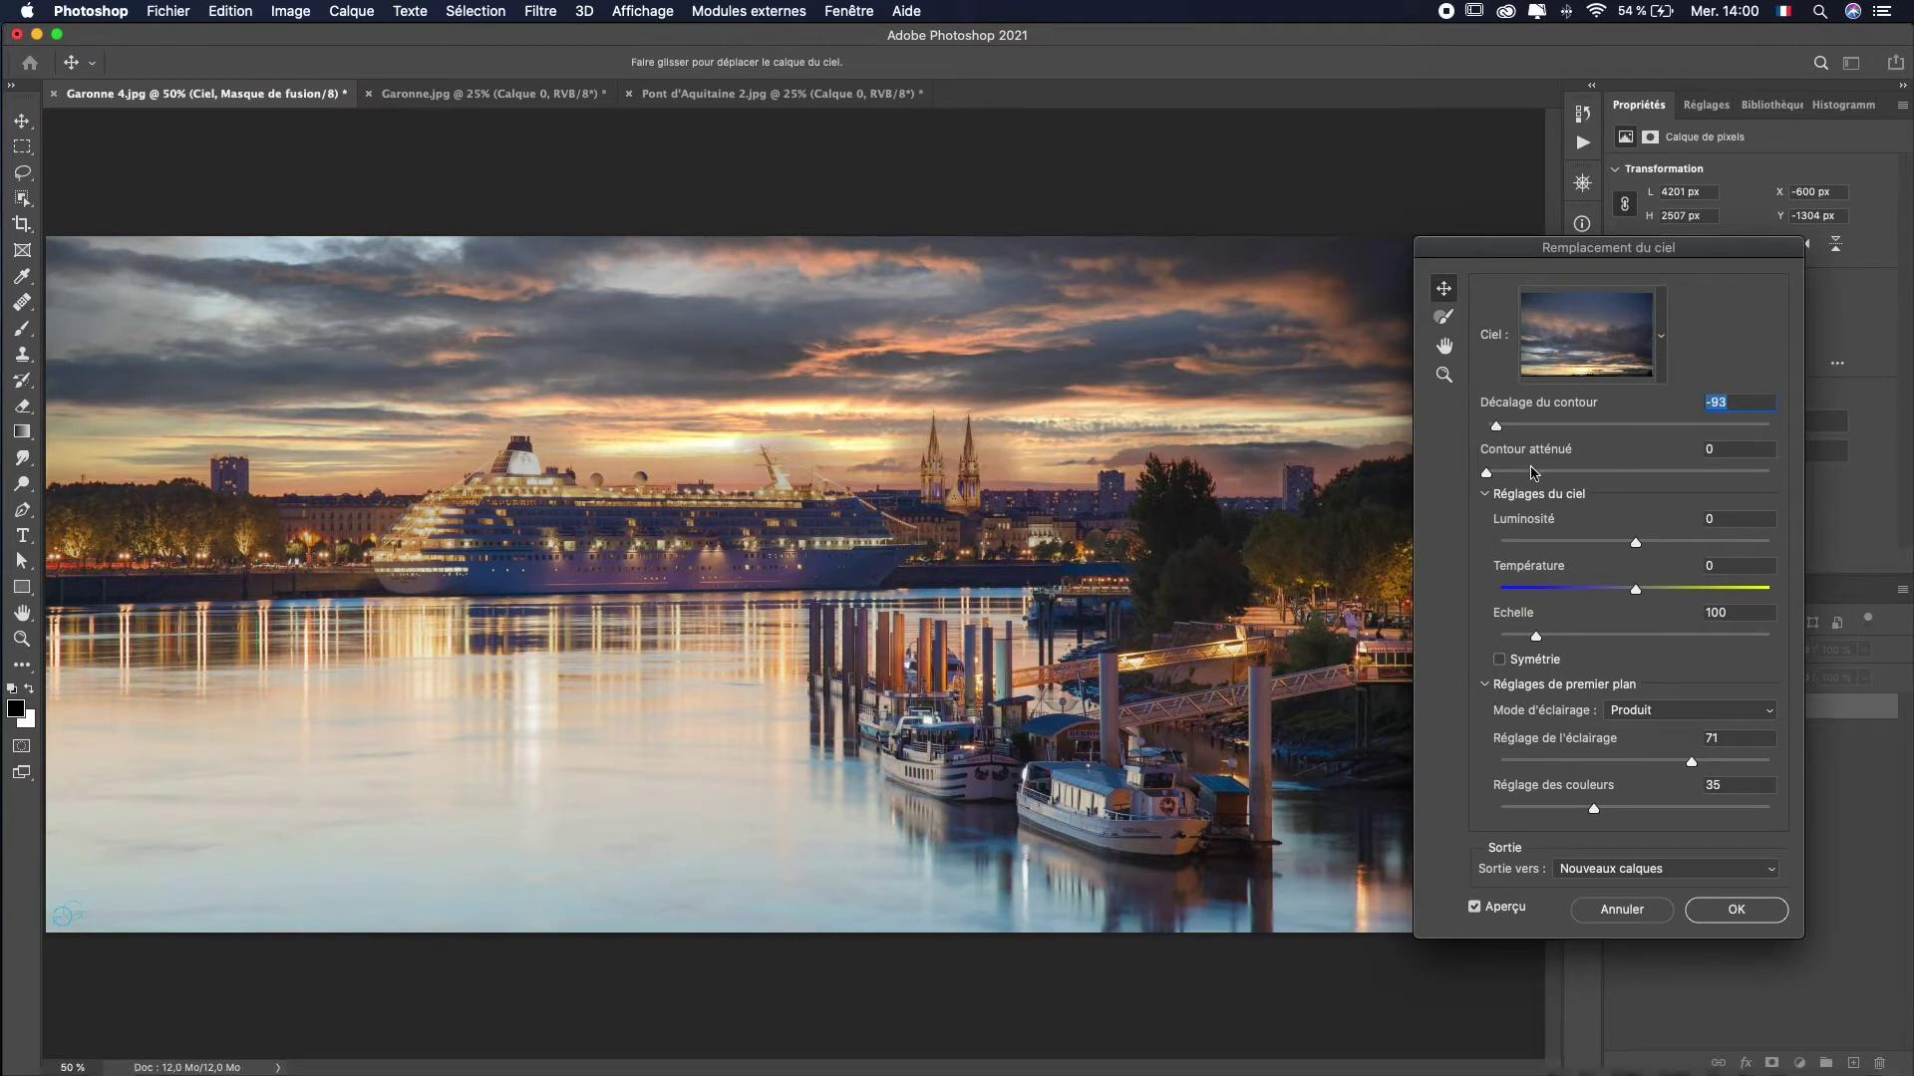
pyautogui.moveTo(1536, 474); pyautogui.dragTo(1514, 475)
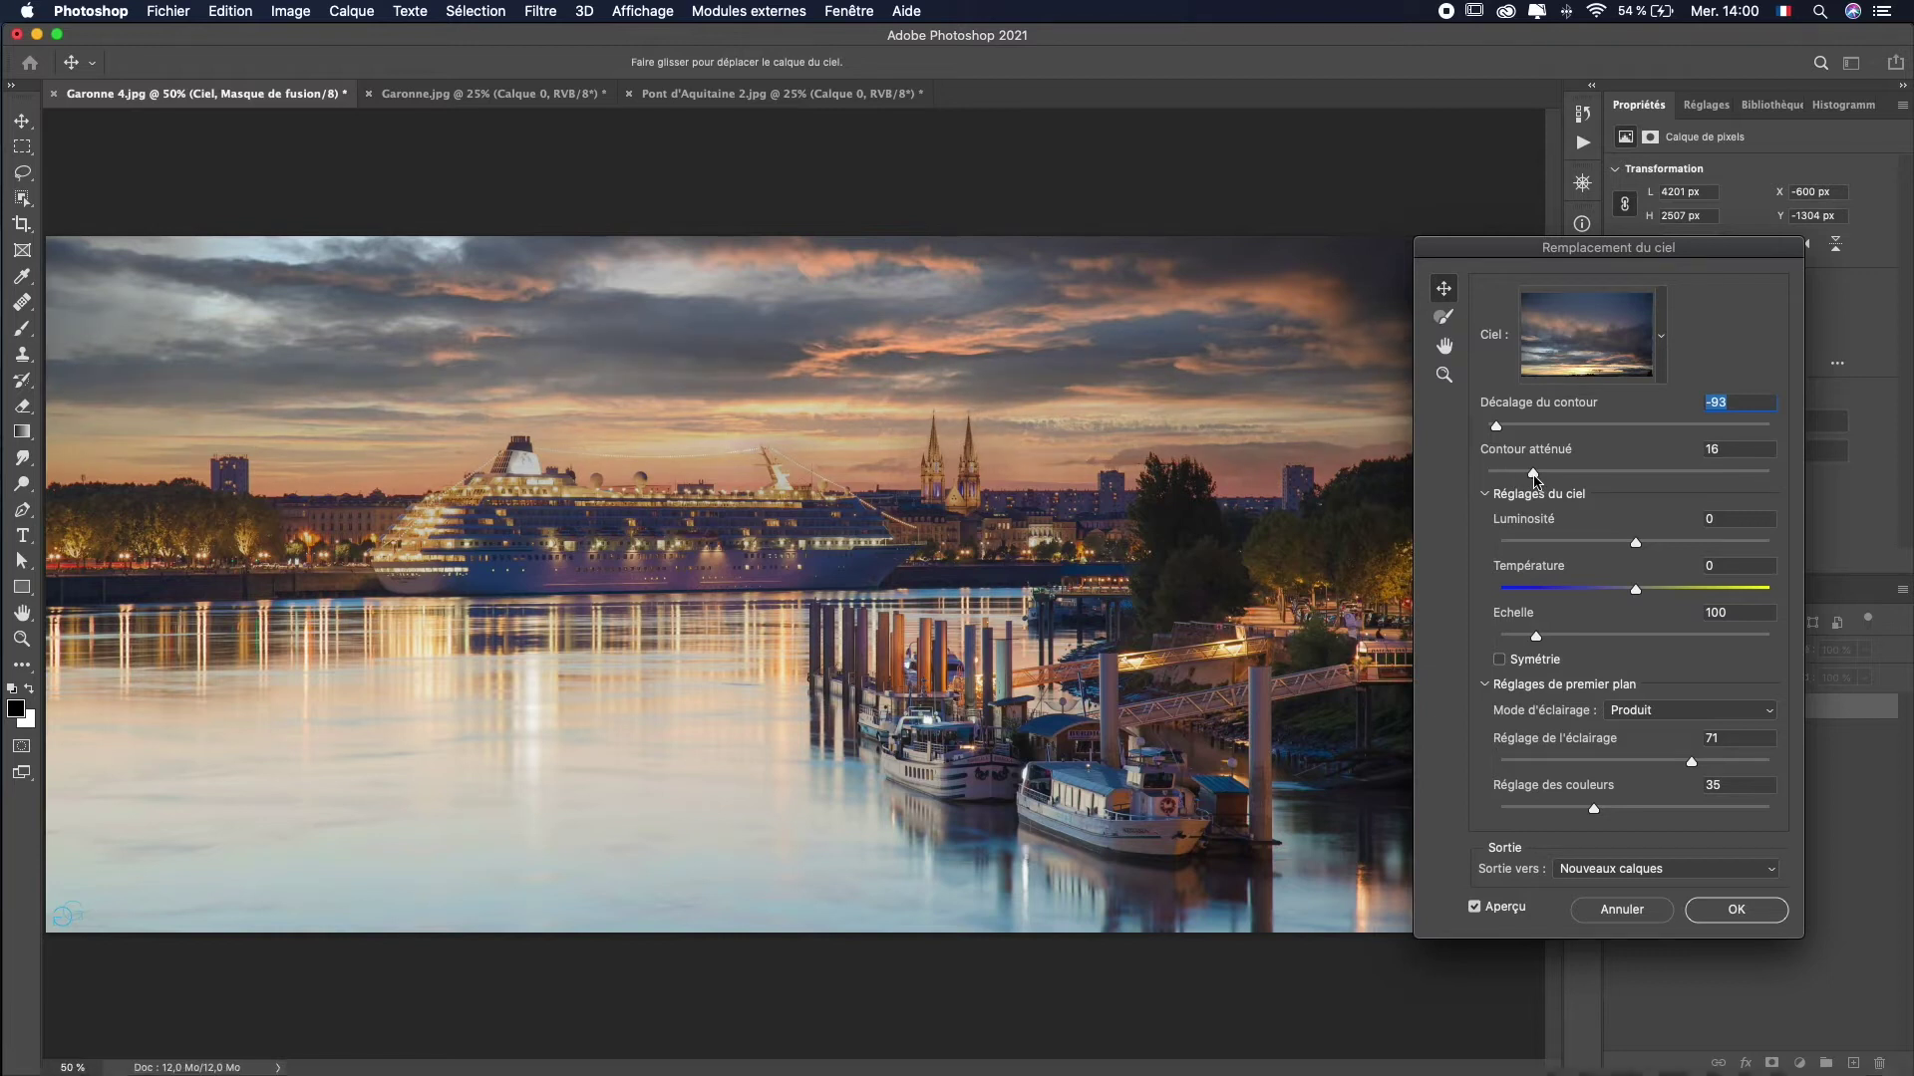
# Raise the sky's Brightness to 38 and set its Temperature to -10.
pyautogui.moveTo(1638, 547)
pyautogui.mouseDown()
pyautogui.moveTo(1658, 547)
pyautogui.moveTo(1510, 598)
pyautogui.mouseUp()
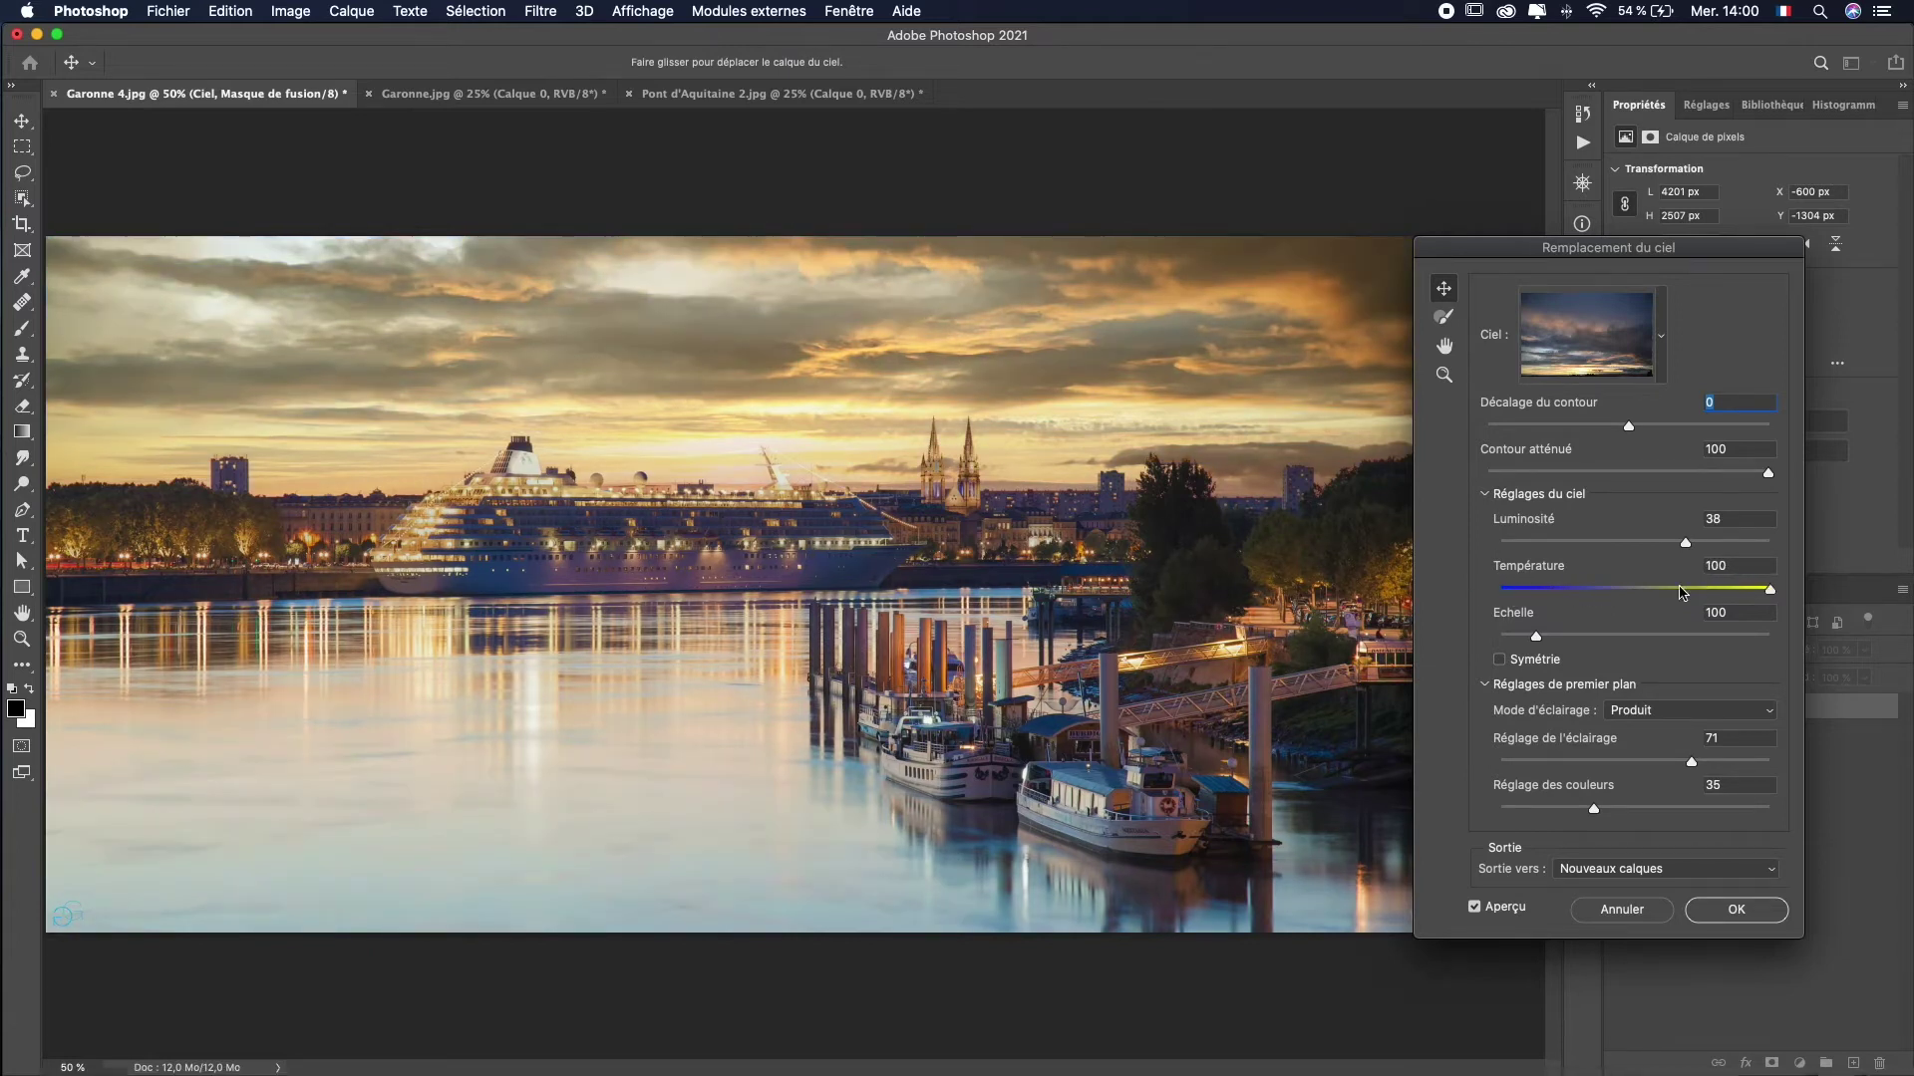
pyautogui.moveTo(1663, 596); pyautogui.dragTo(1470, 598)
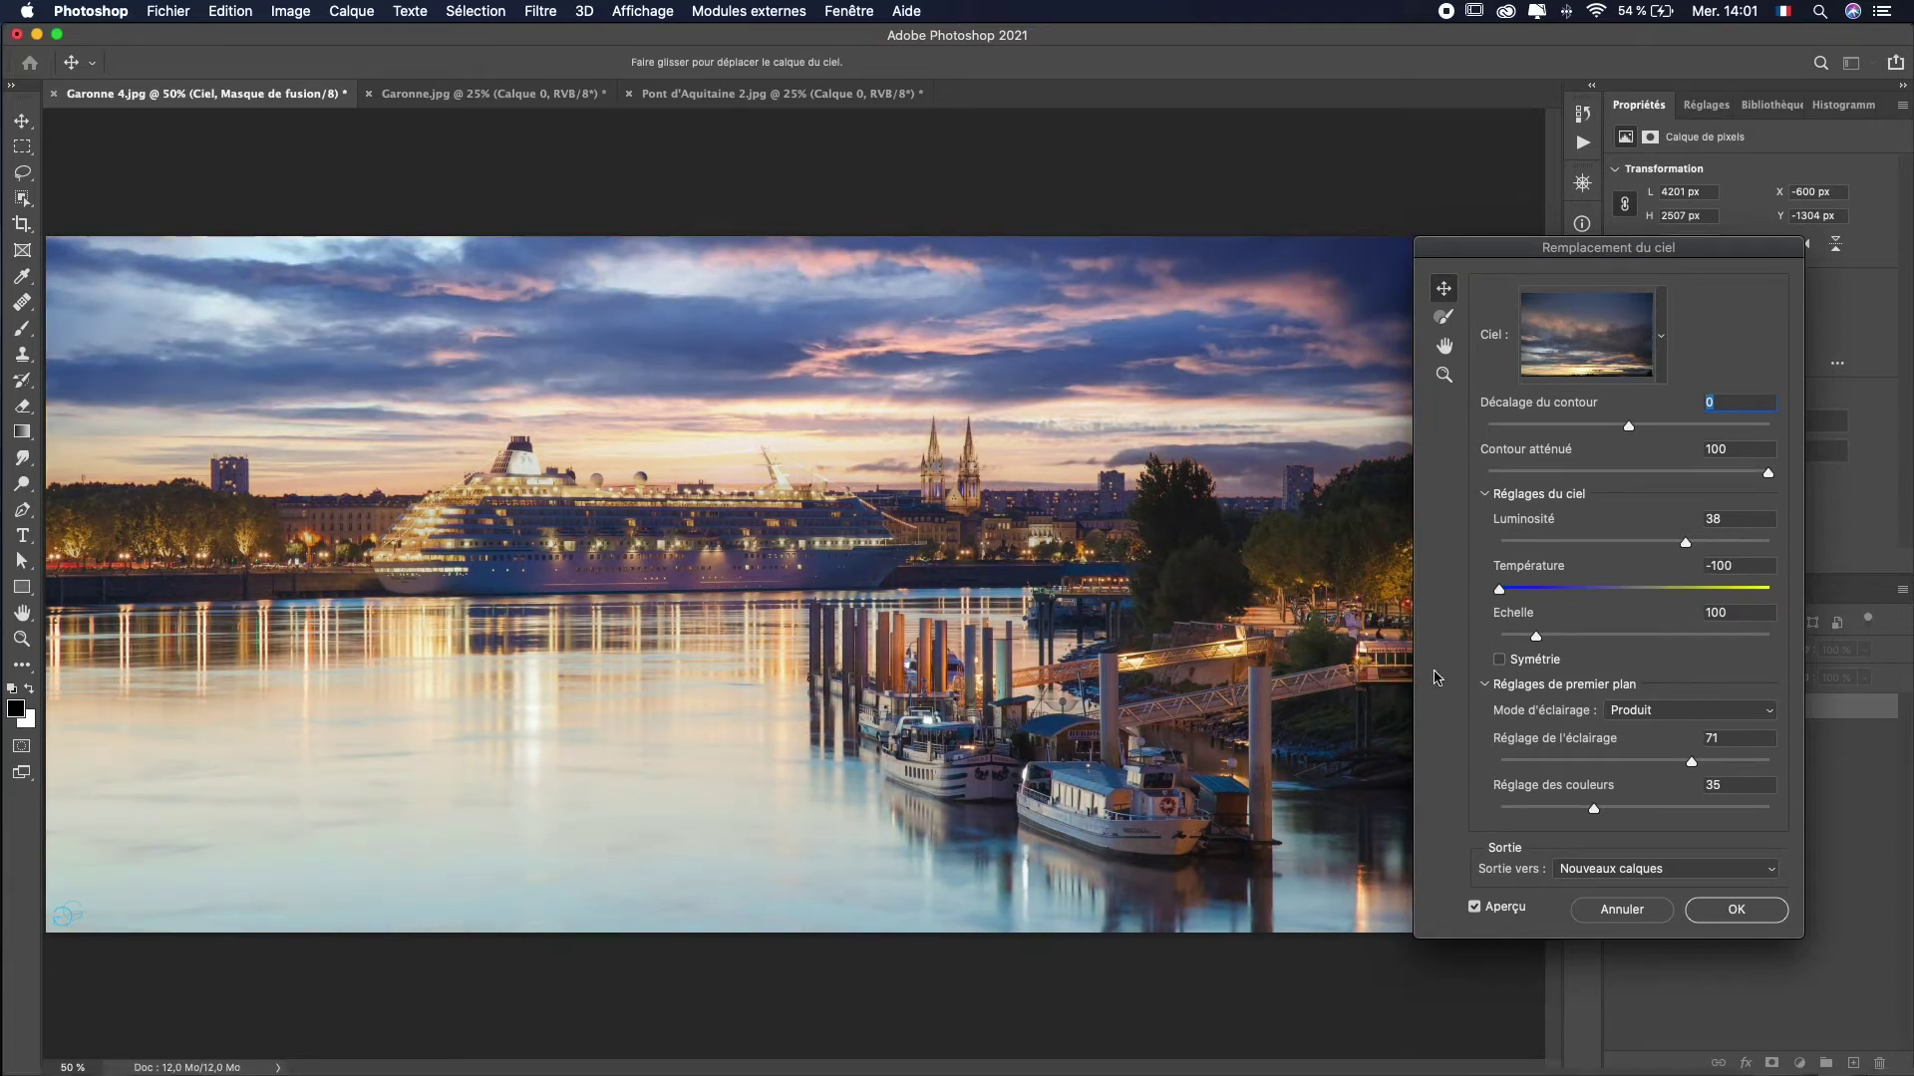
pyautogui.moveTo(1638, 598); pyautogui.dragTo(1623, 595)
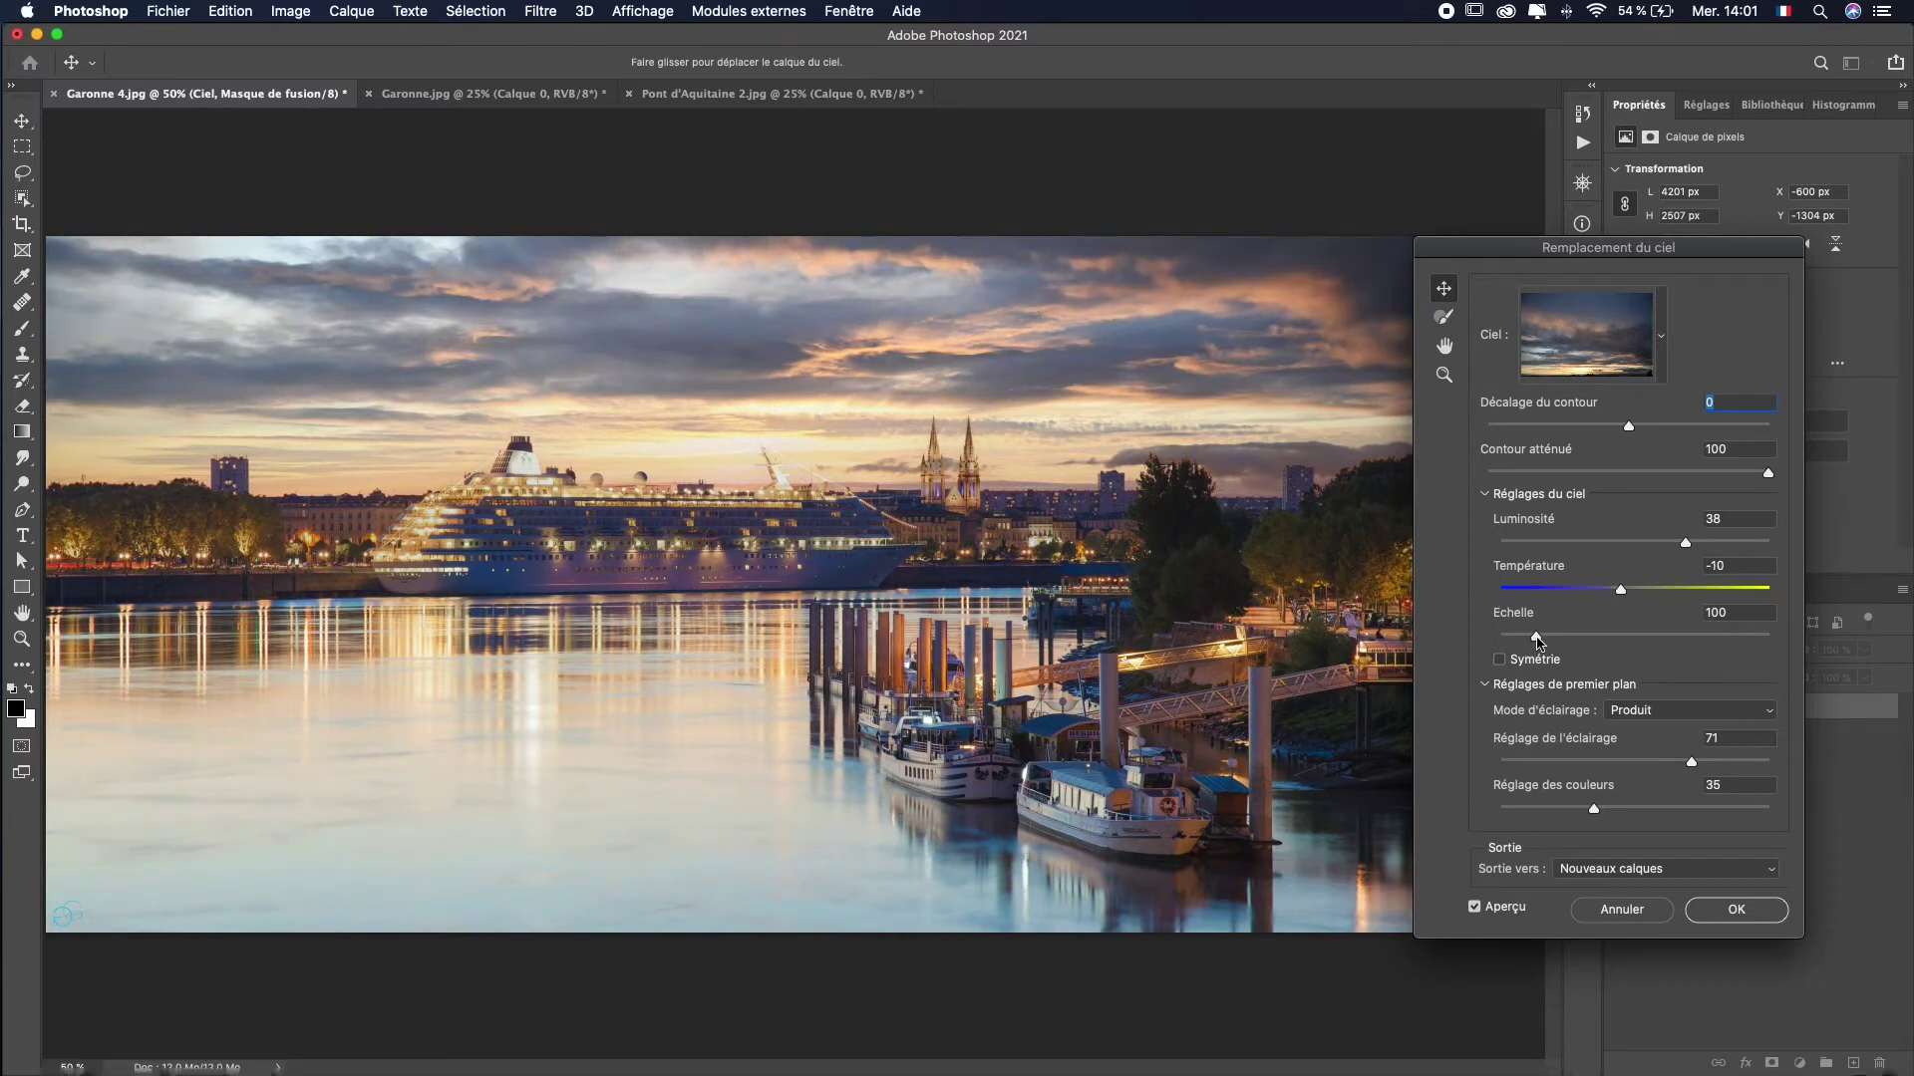
# Scale the sky to 110 and drag its clouds into place above the cathedral skyline.
pyautogui.moveTo(1538, 641); pyautogui.dragTo(1550, 644)
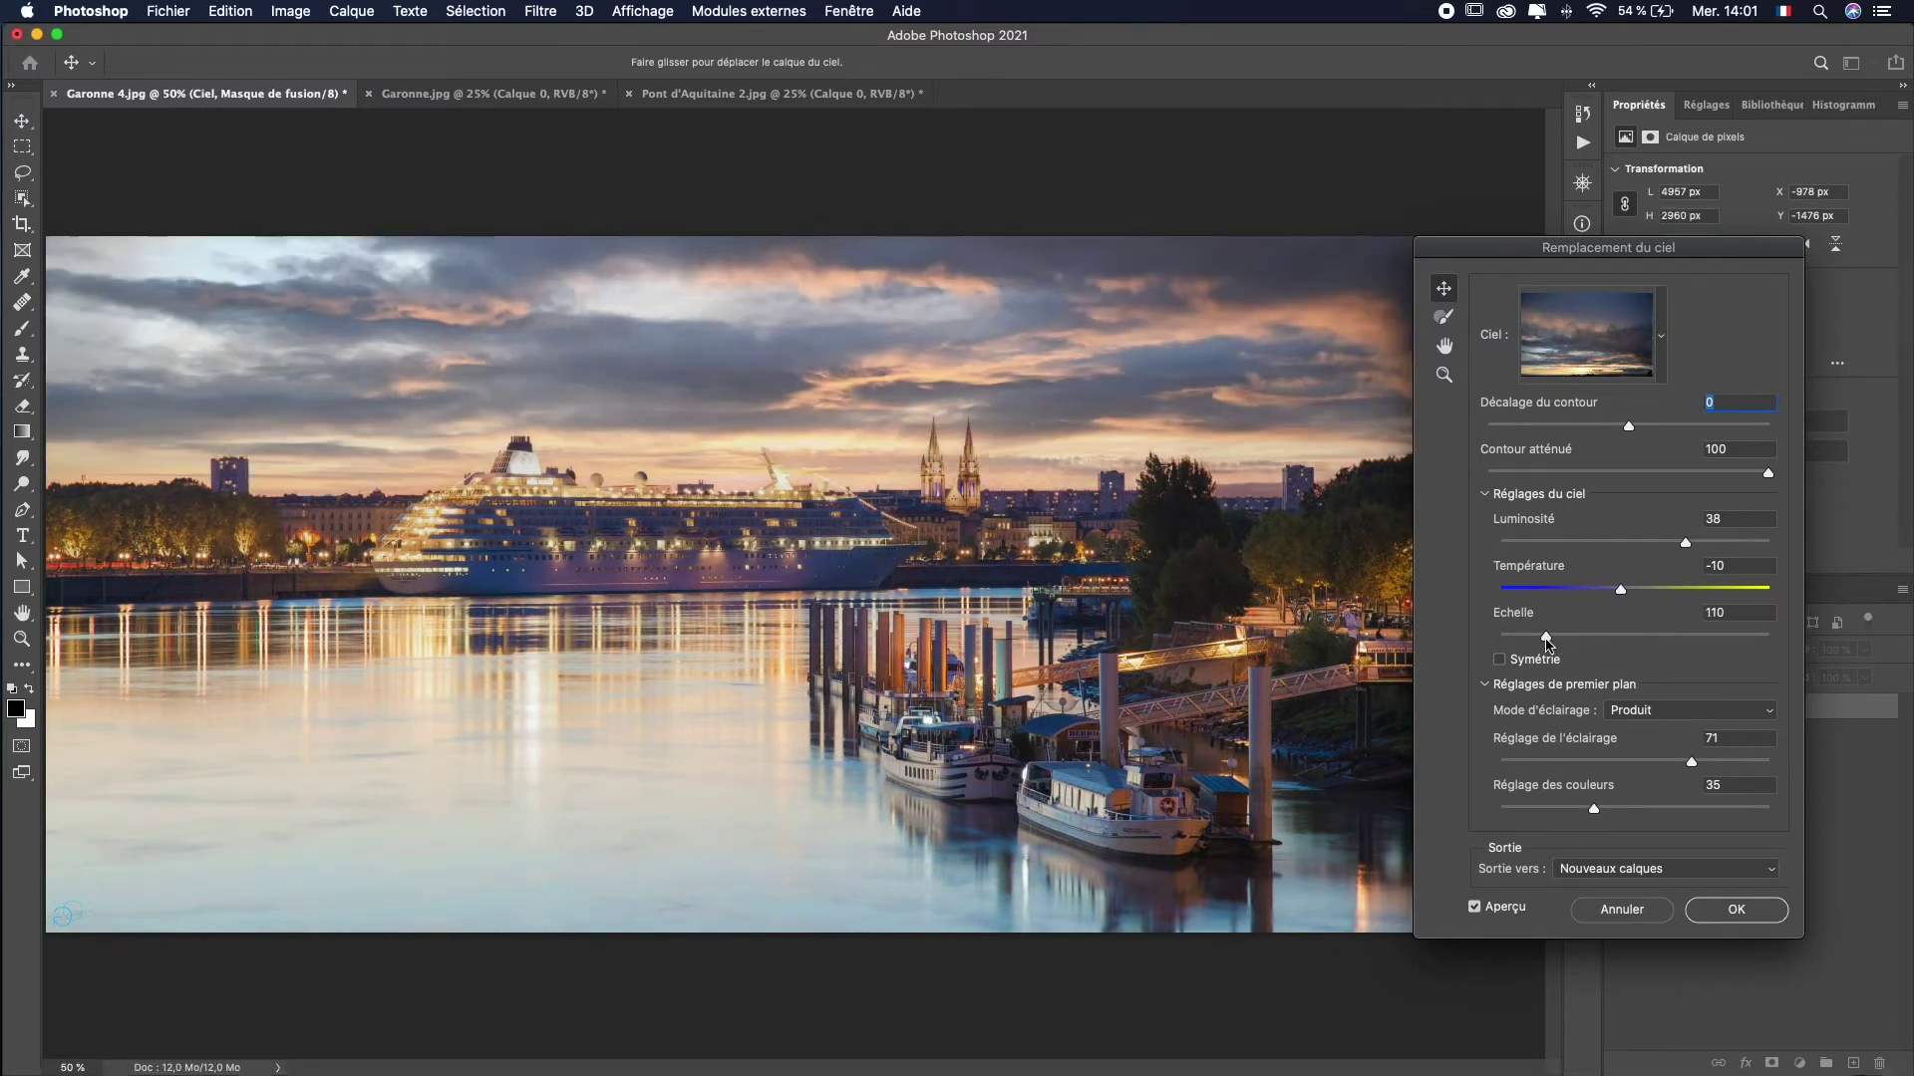
pyautogui.moveTo(648, 351); pyautogui.dragTo(711, 292)
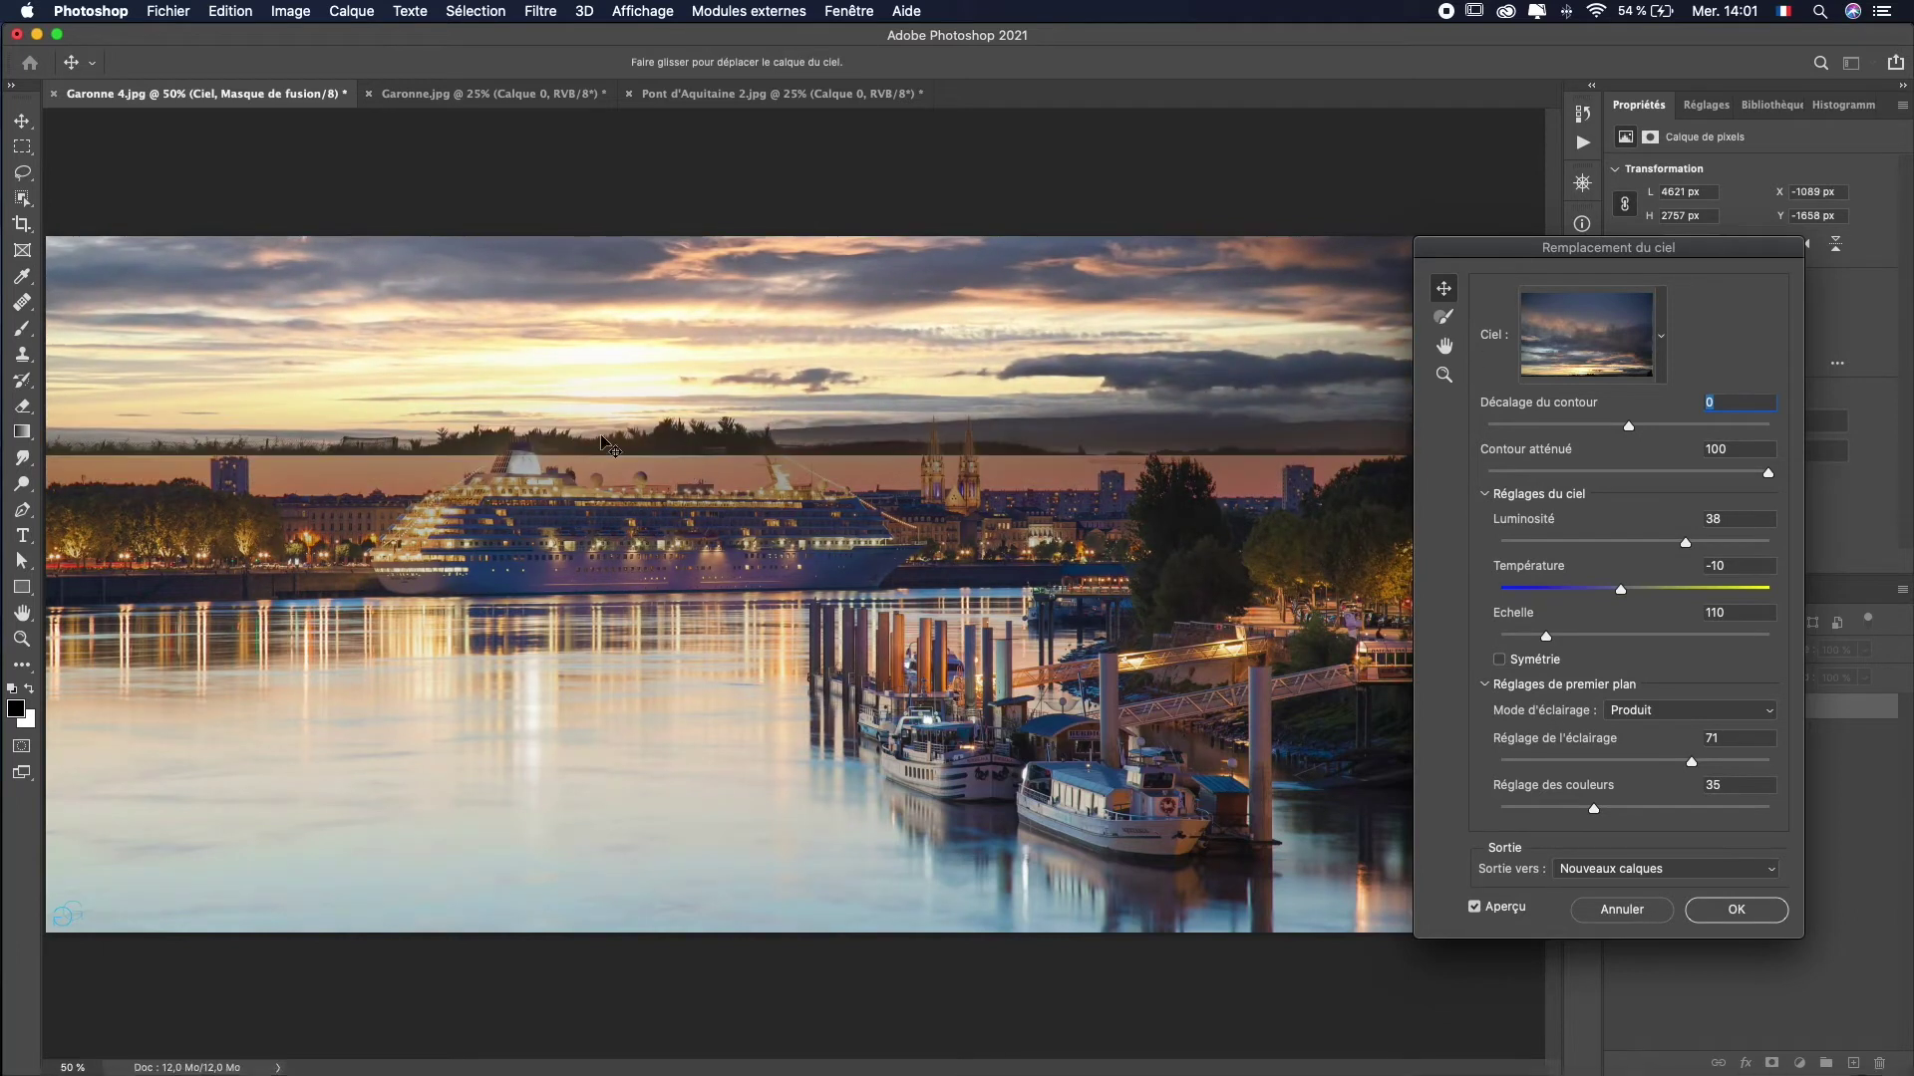
pyautogui.moveTo(734, 362)
pyautogui.mouseDown()
pyautogui.moveTo(732, 404)
pyautogui.moveTo(760, 426)
pyautogui.mouseUp()
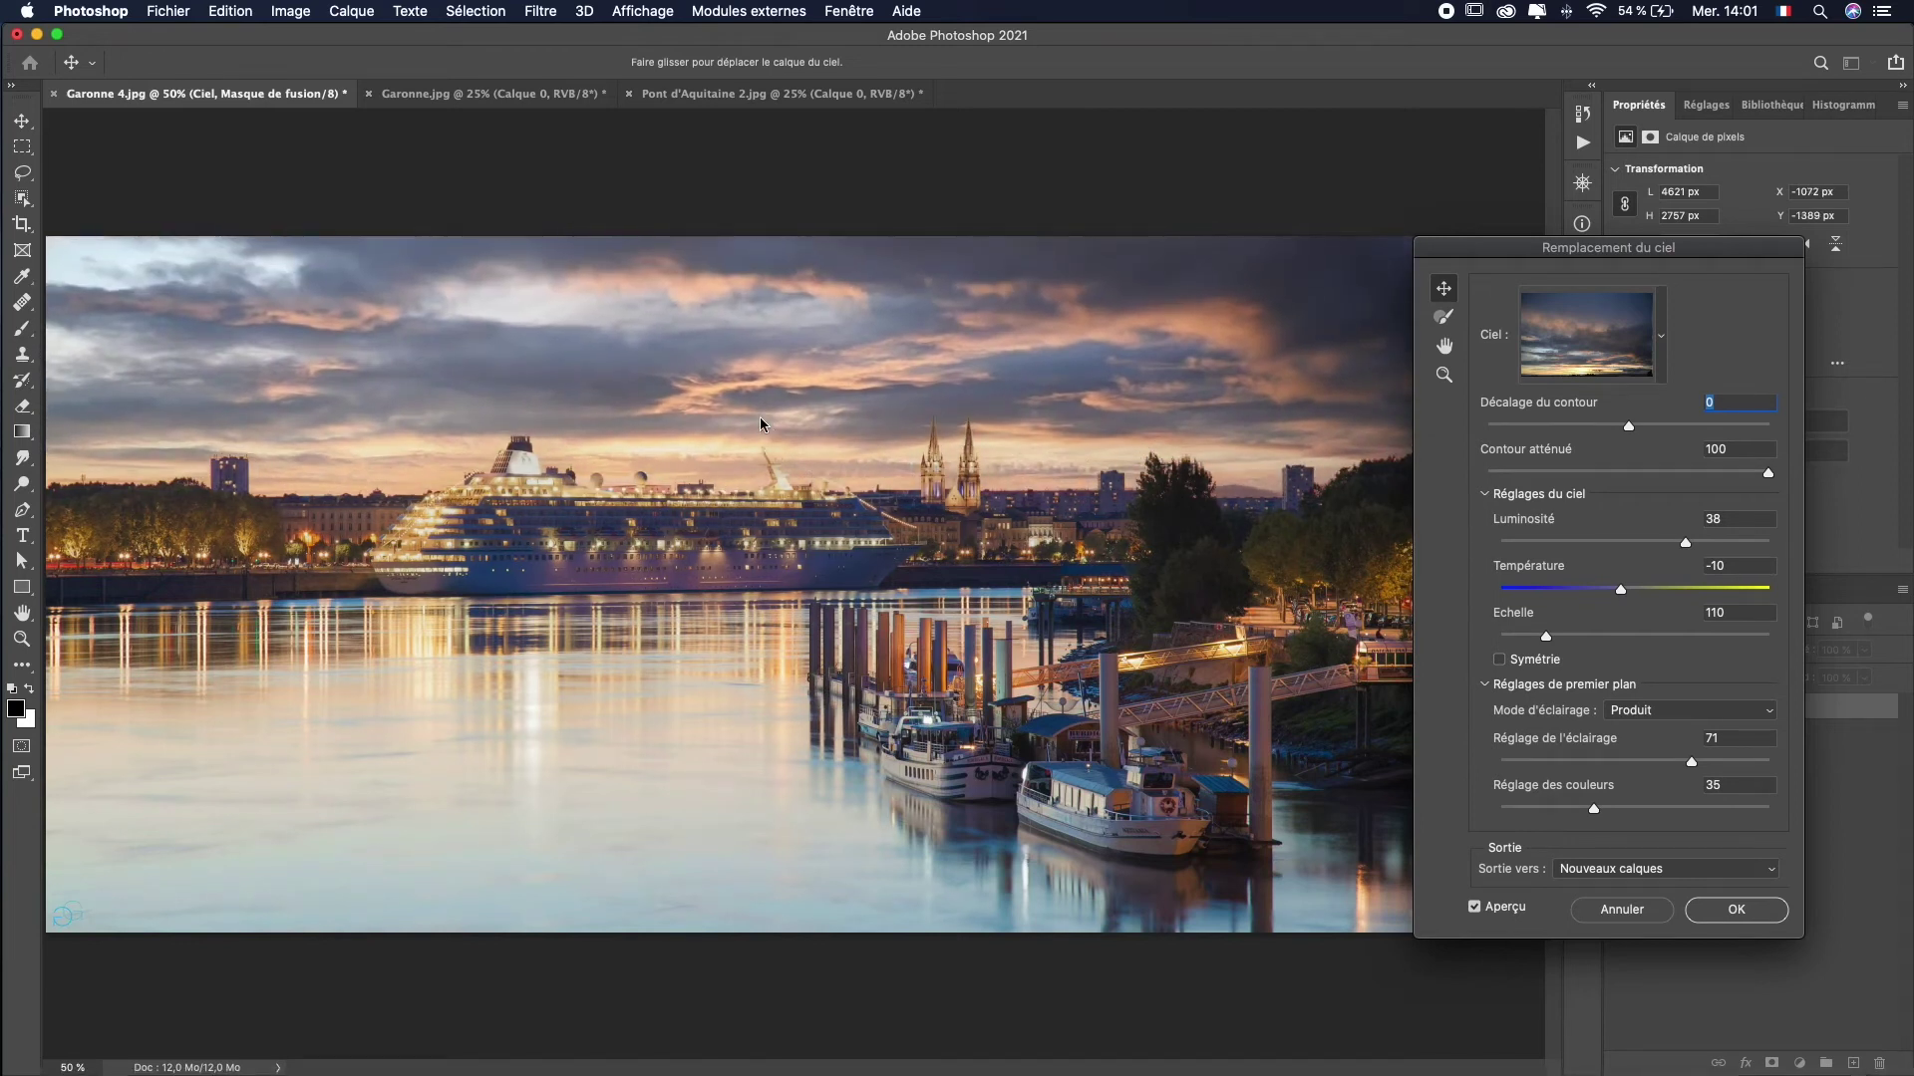
pyautogui.click(1705, 709)
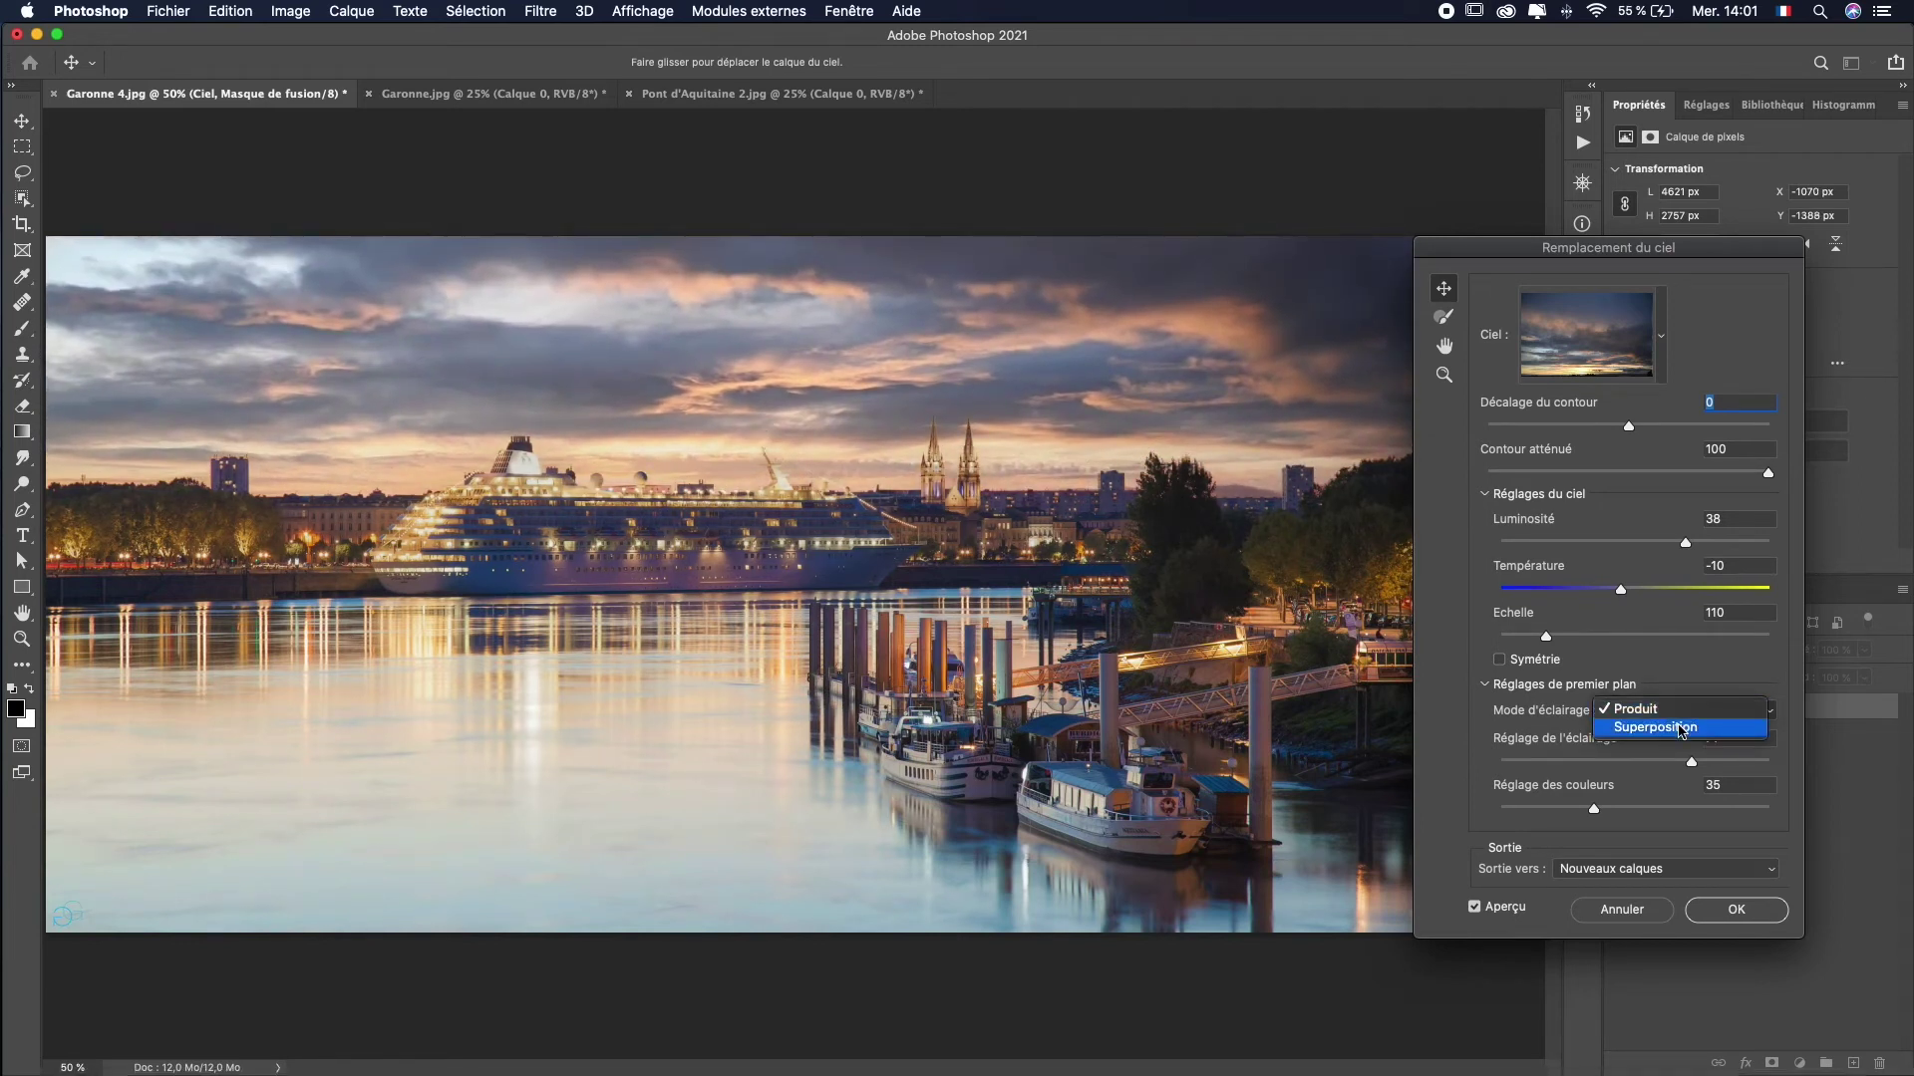
# Set foreground Lighting Mode to Superposition, Lighting Adjustment 23 and Color Adjustment 79.
pyautogui.click(1683, 731)
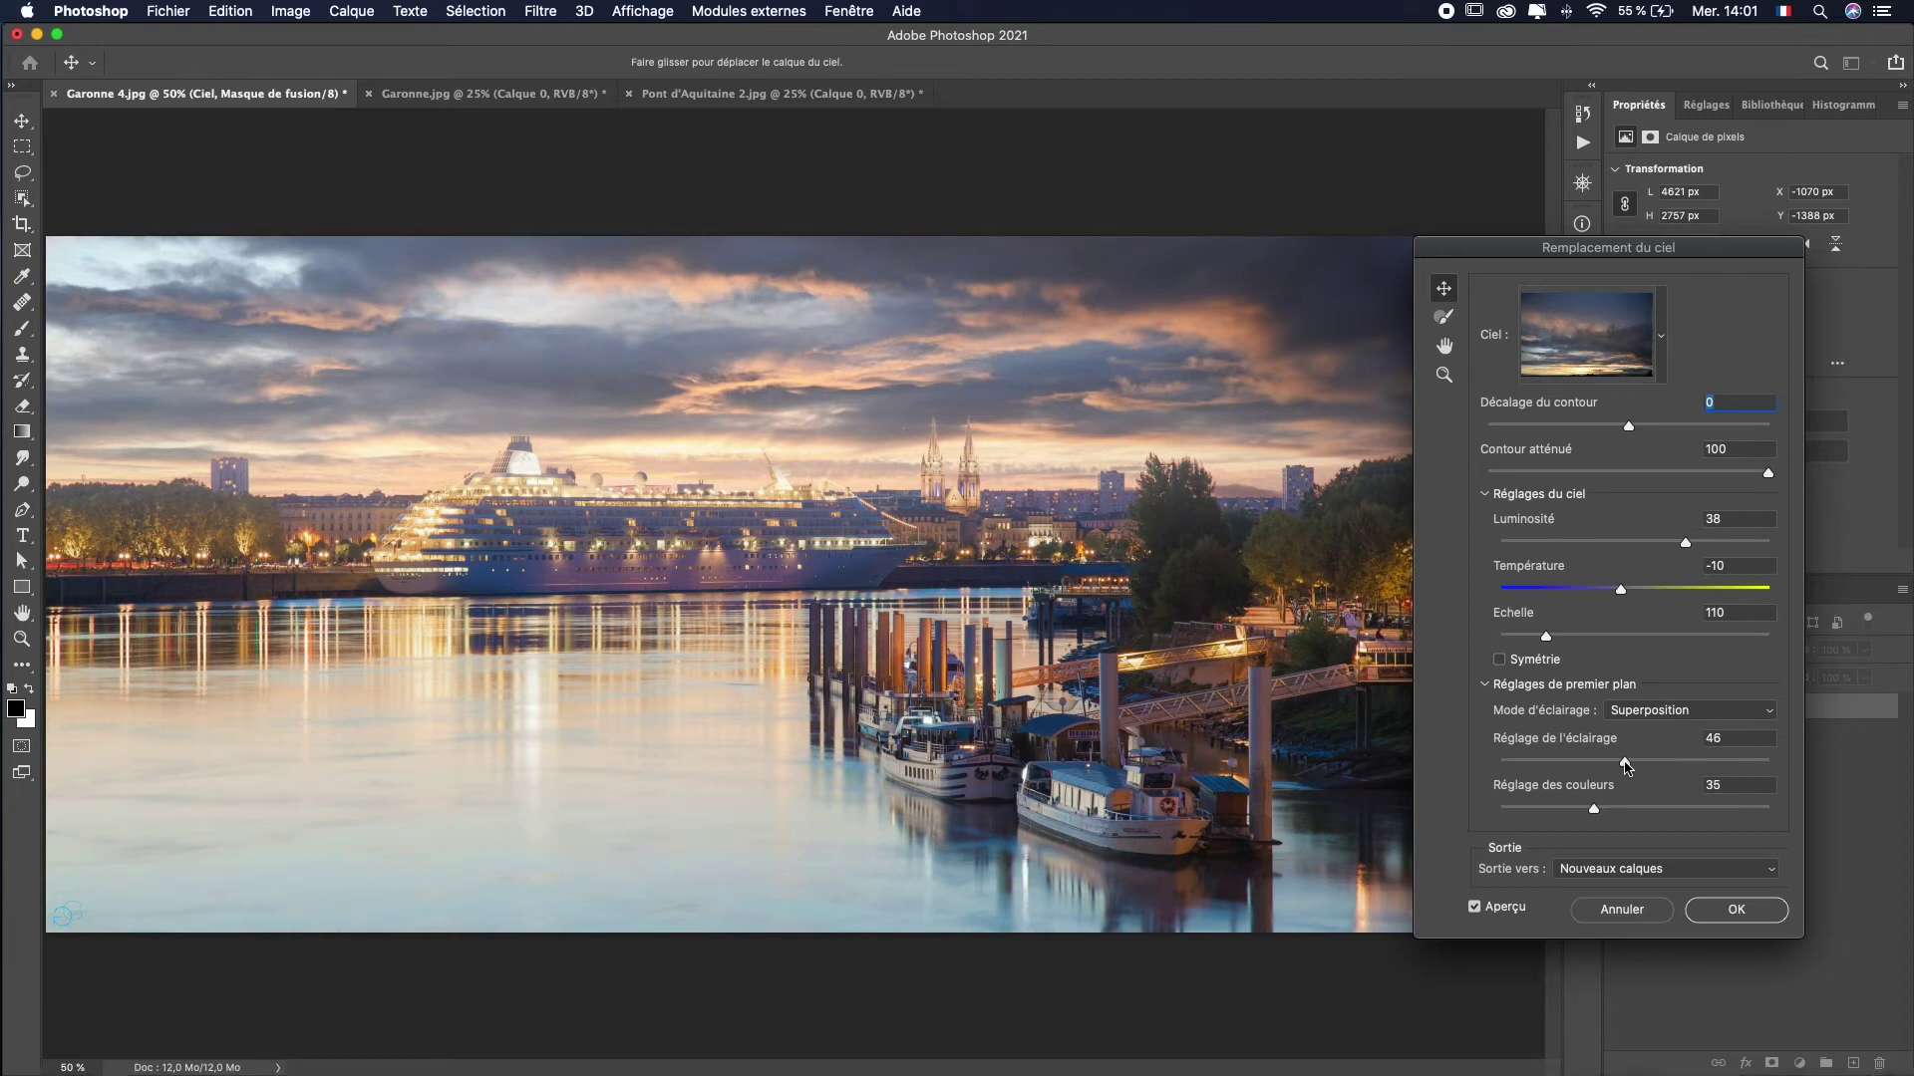
pyautogui.click(1558, 764)
pyautogui.click(1650, 763)
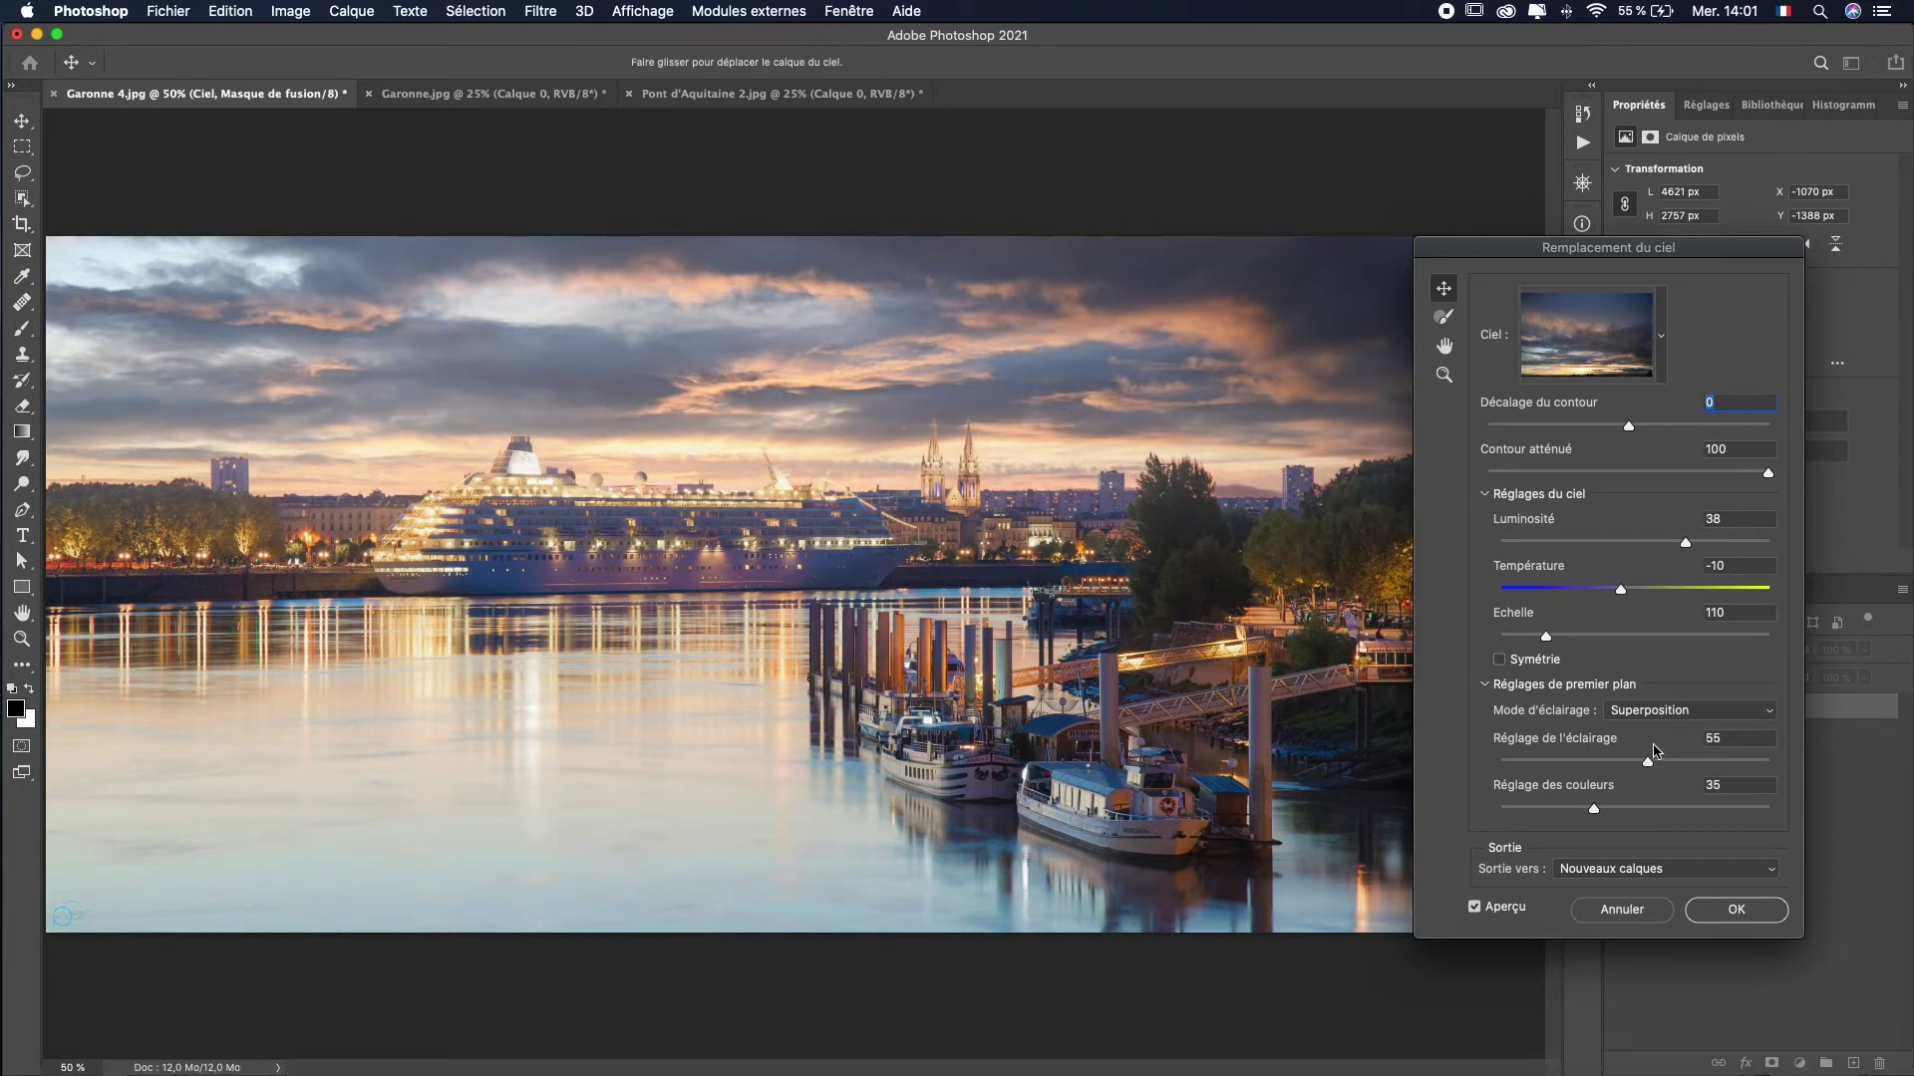
pyautogui.moveTo(1659, 765); pyautogui.dragTo(1830, 770)
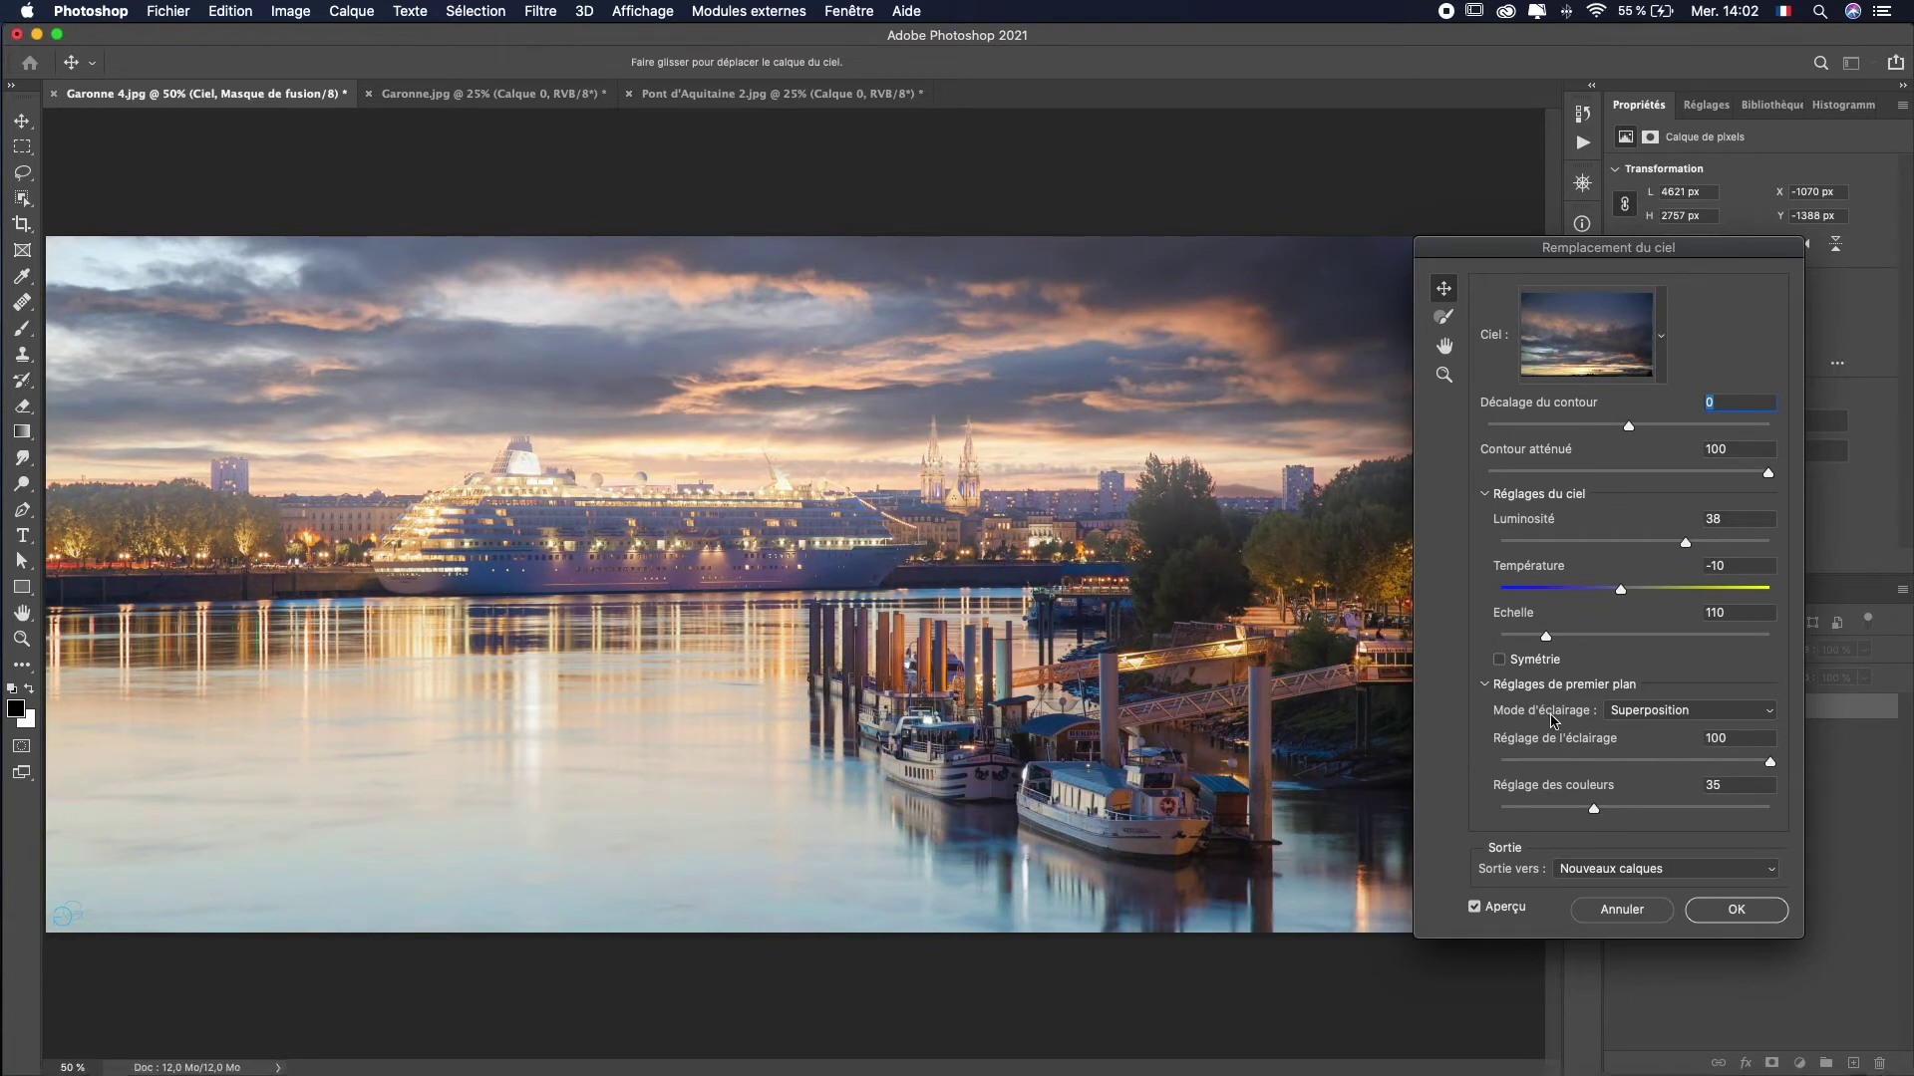
pyautogui.click(1644, 763)
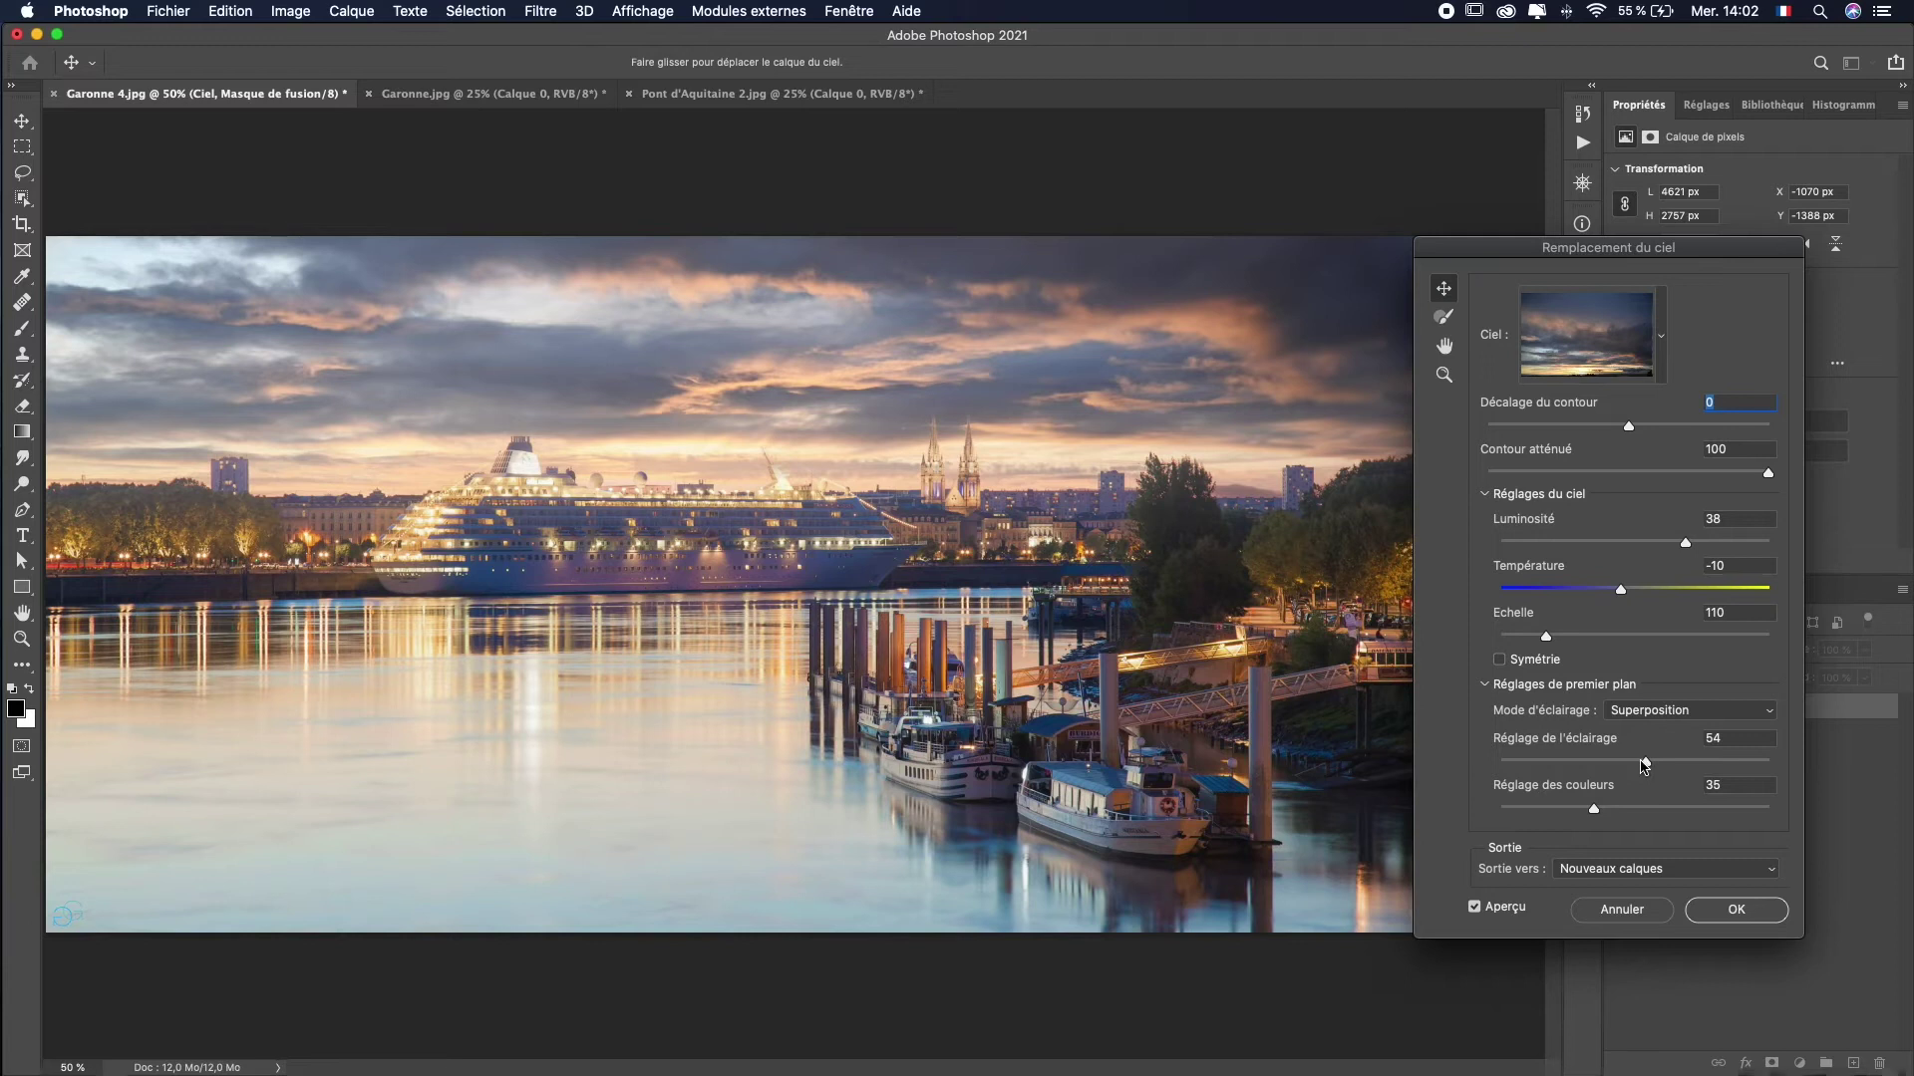
pyautogui.click(1484, 683)
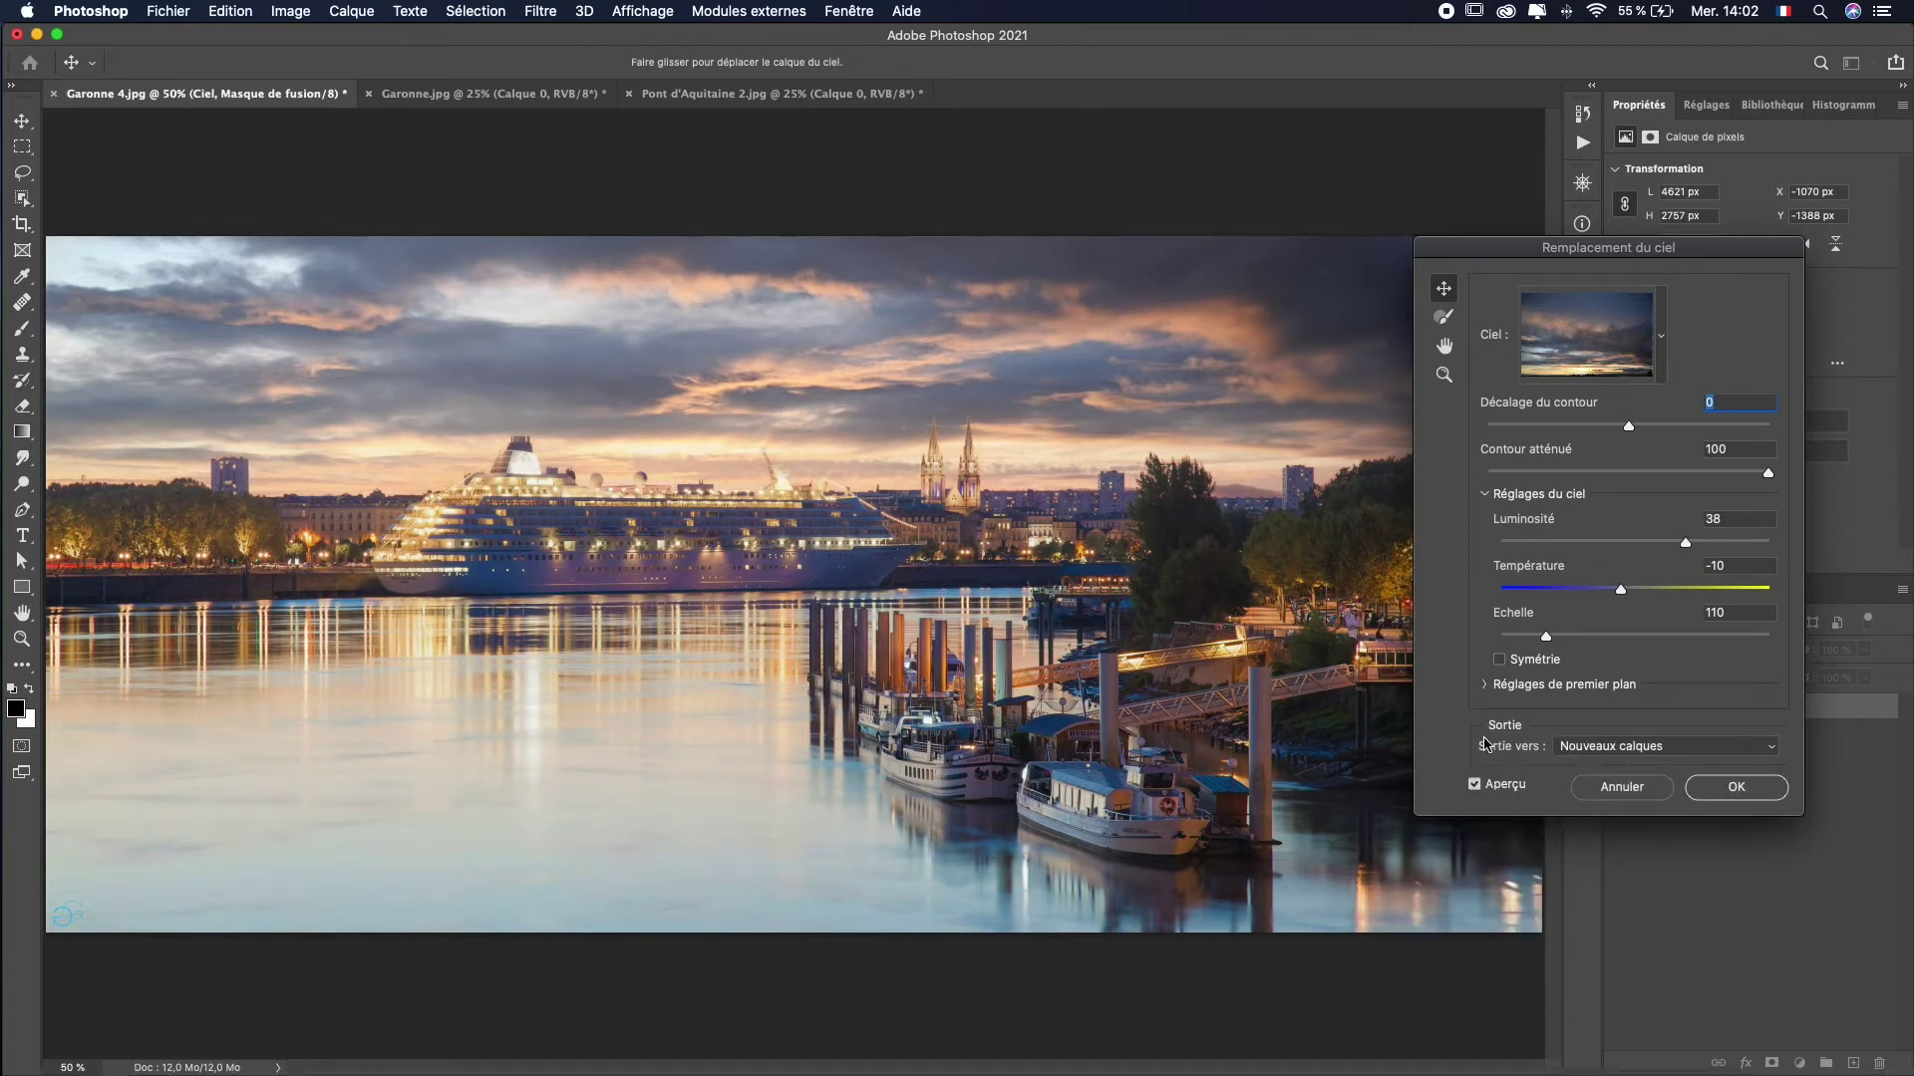
# Keep Output To on New Layers and apply the sunset sky replacement to Garonne 4.jpg.
pyautogui.click(1646, 747)
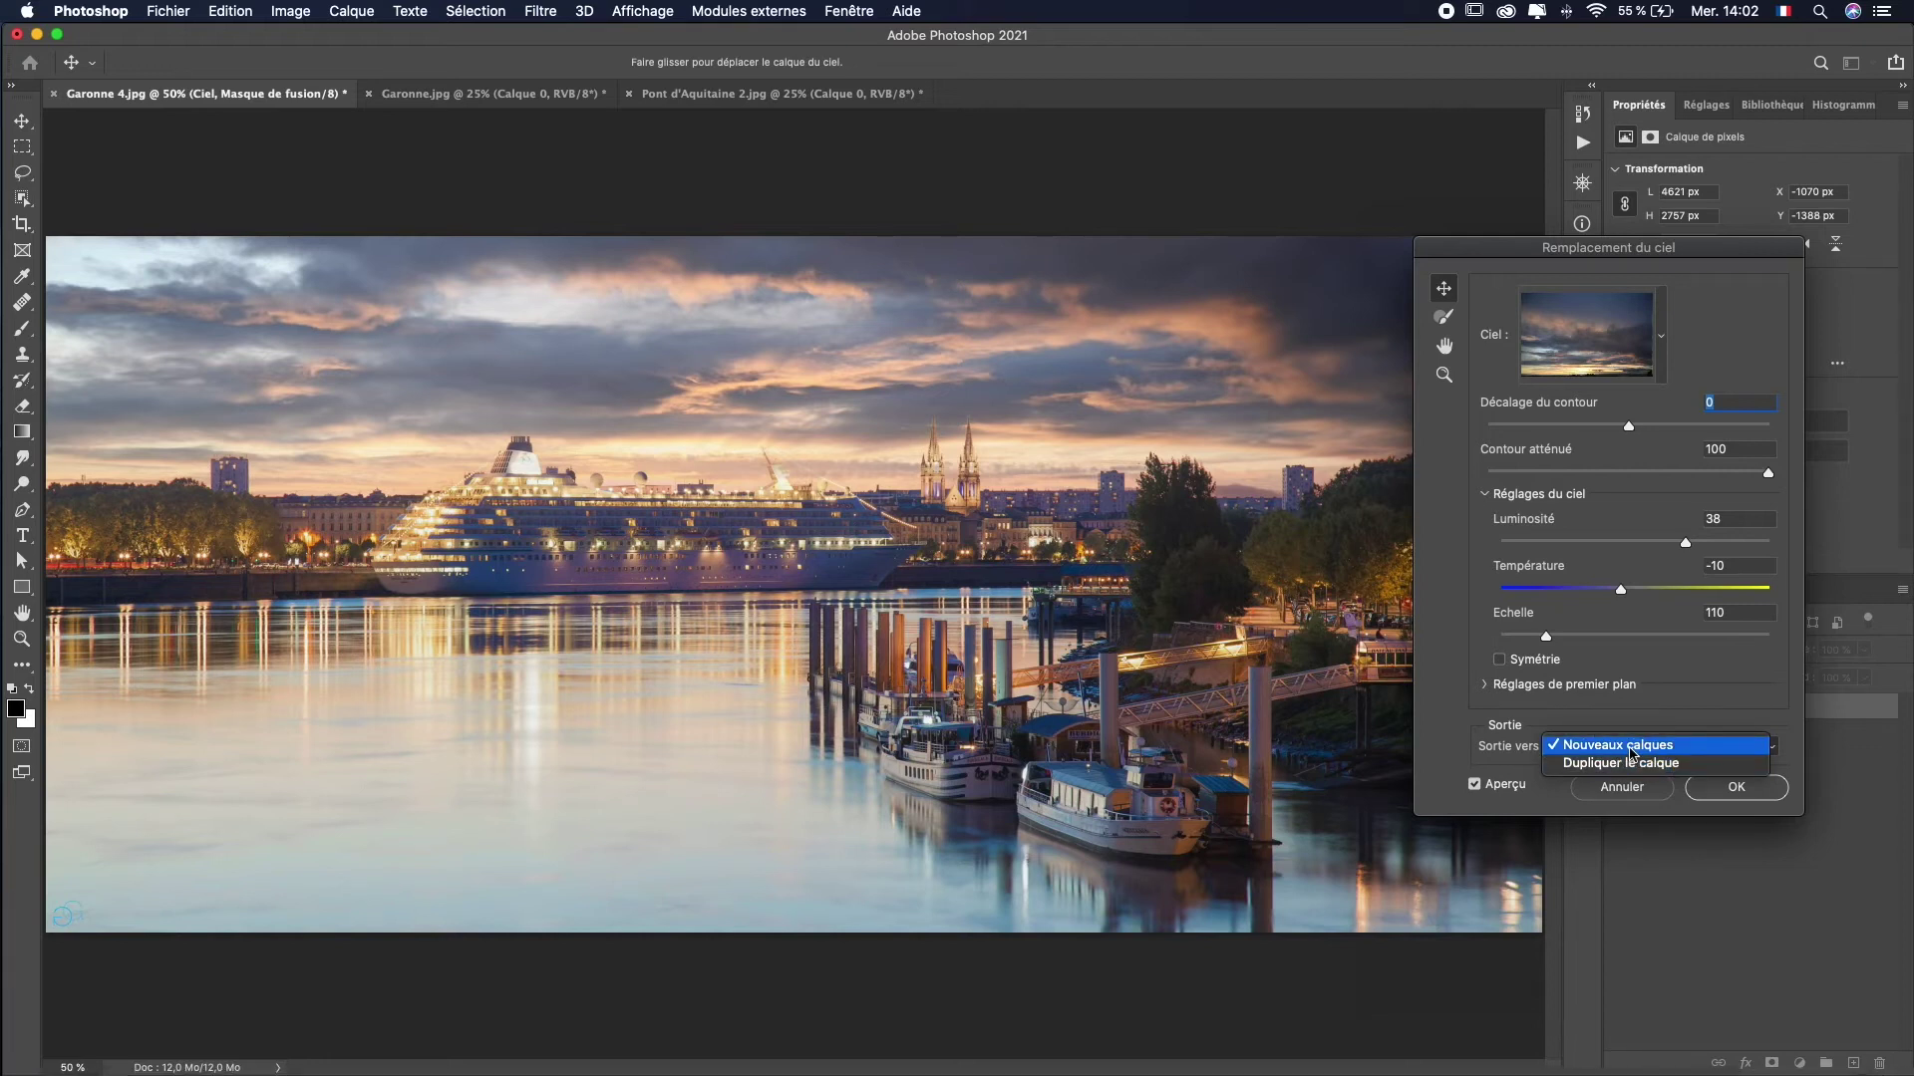
pyautogui.click(1619, 748)
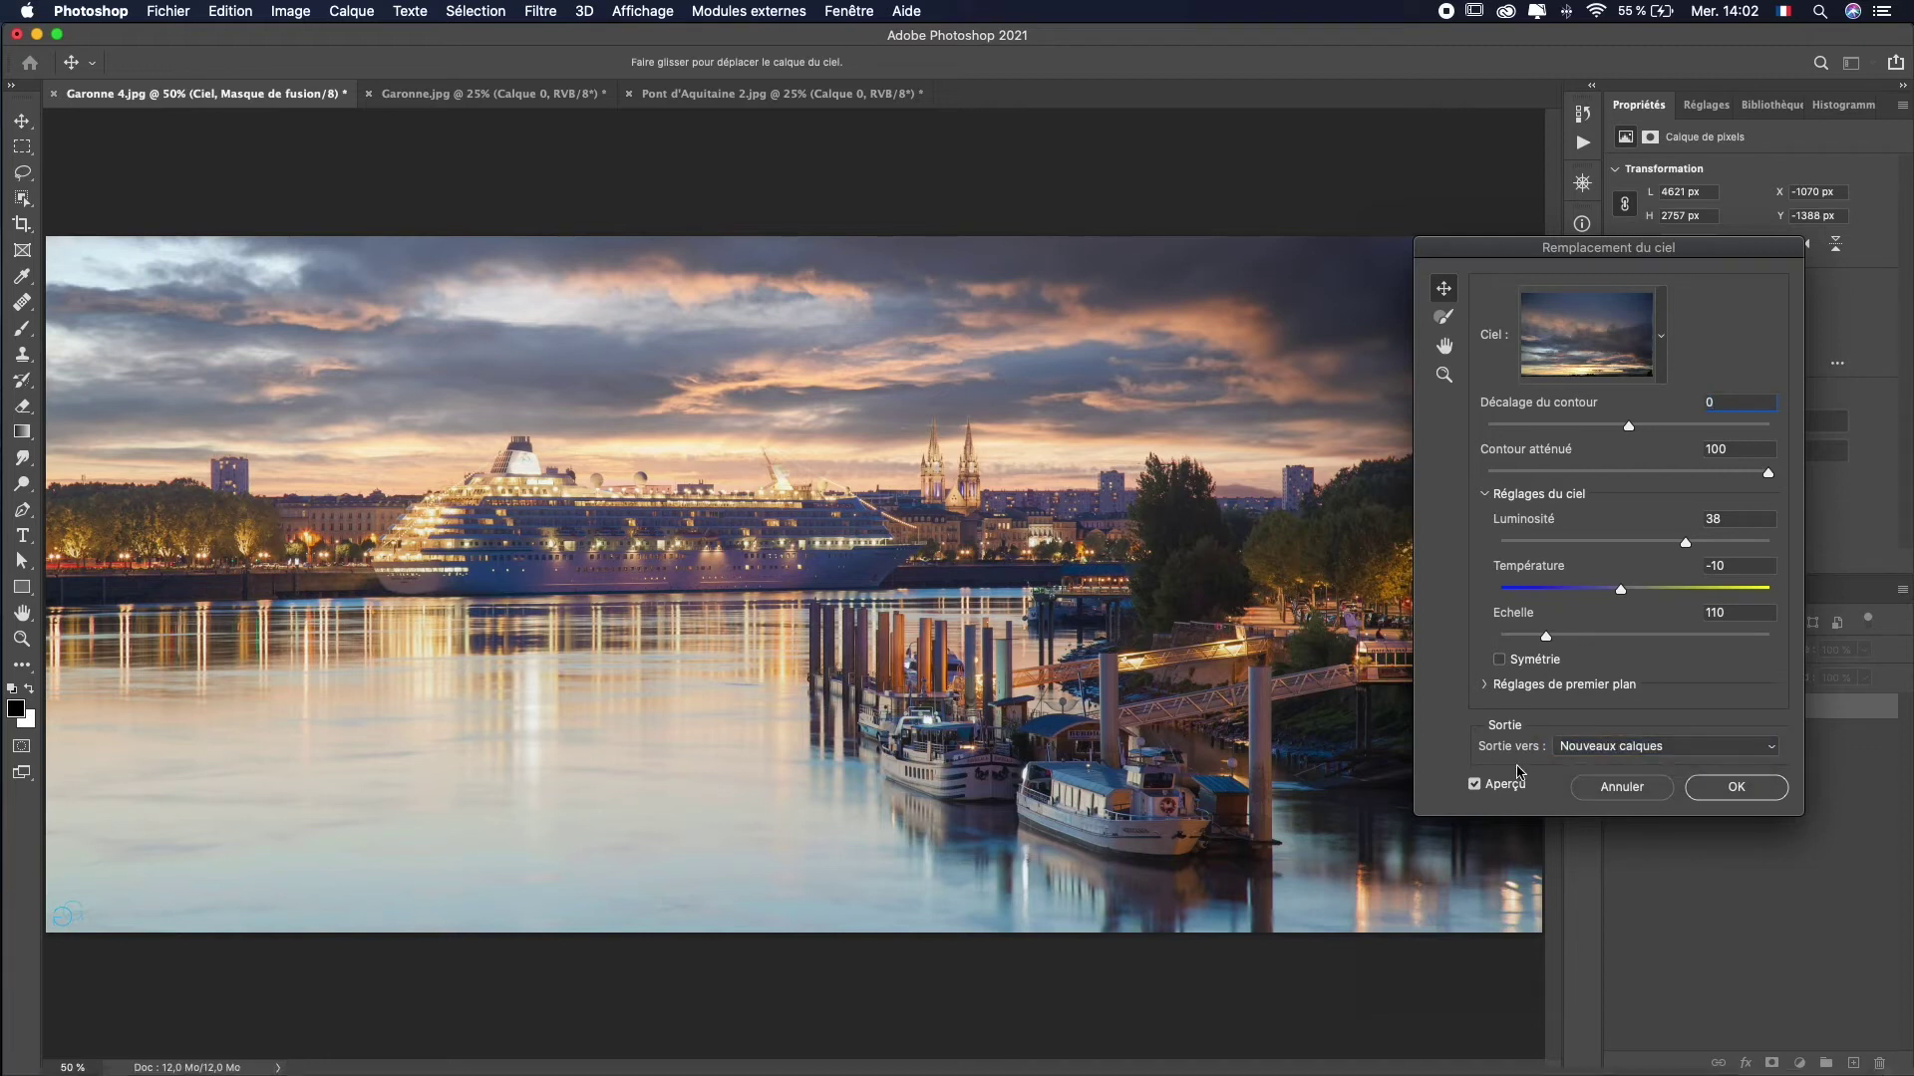
pyautogui.click(1737, 792)
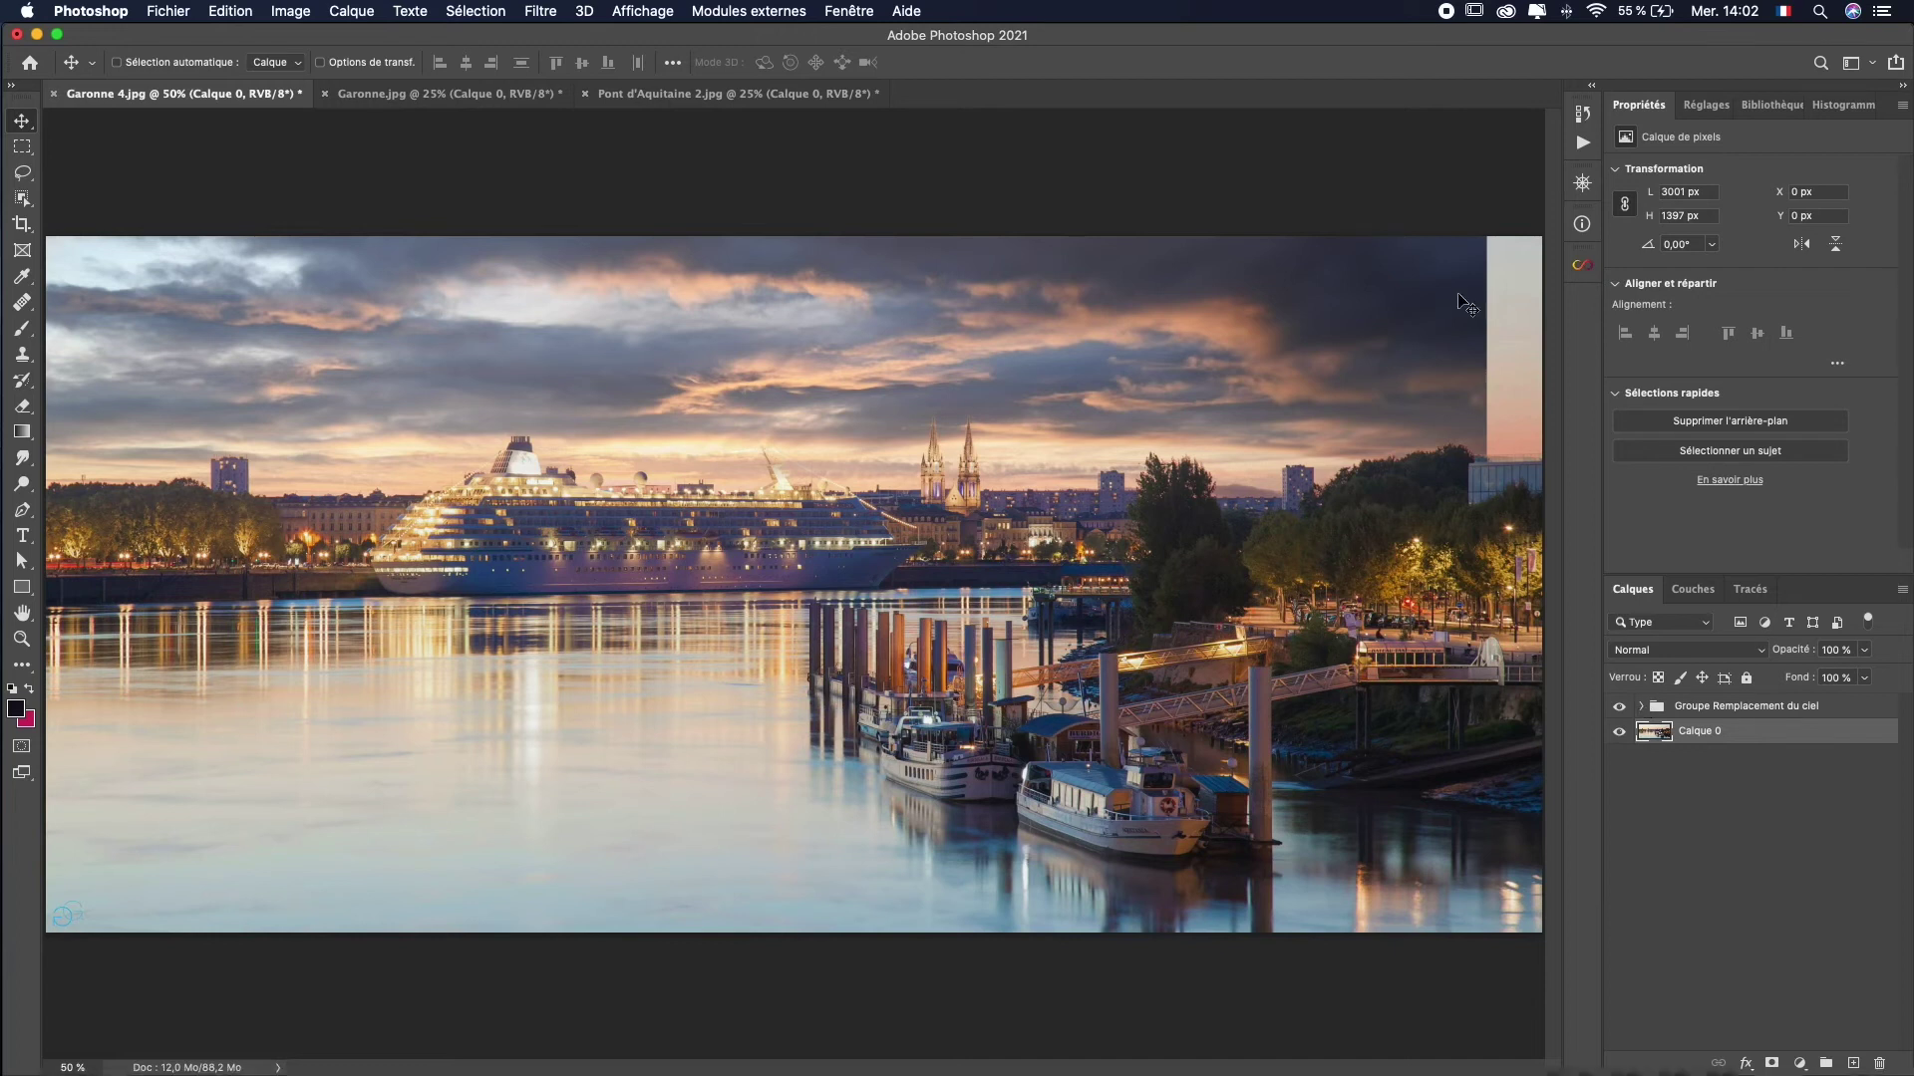
# Shift the Ciel layer right to cover the edge and compare the brightness and foreground colour layers.
pyautogui.click(1642, 706)
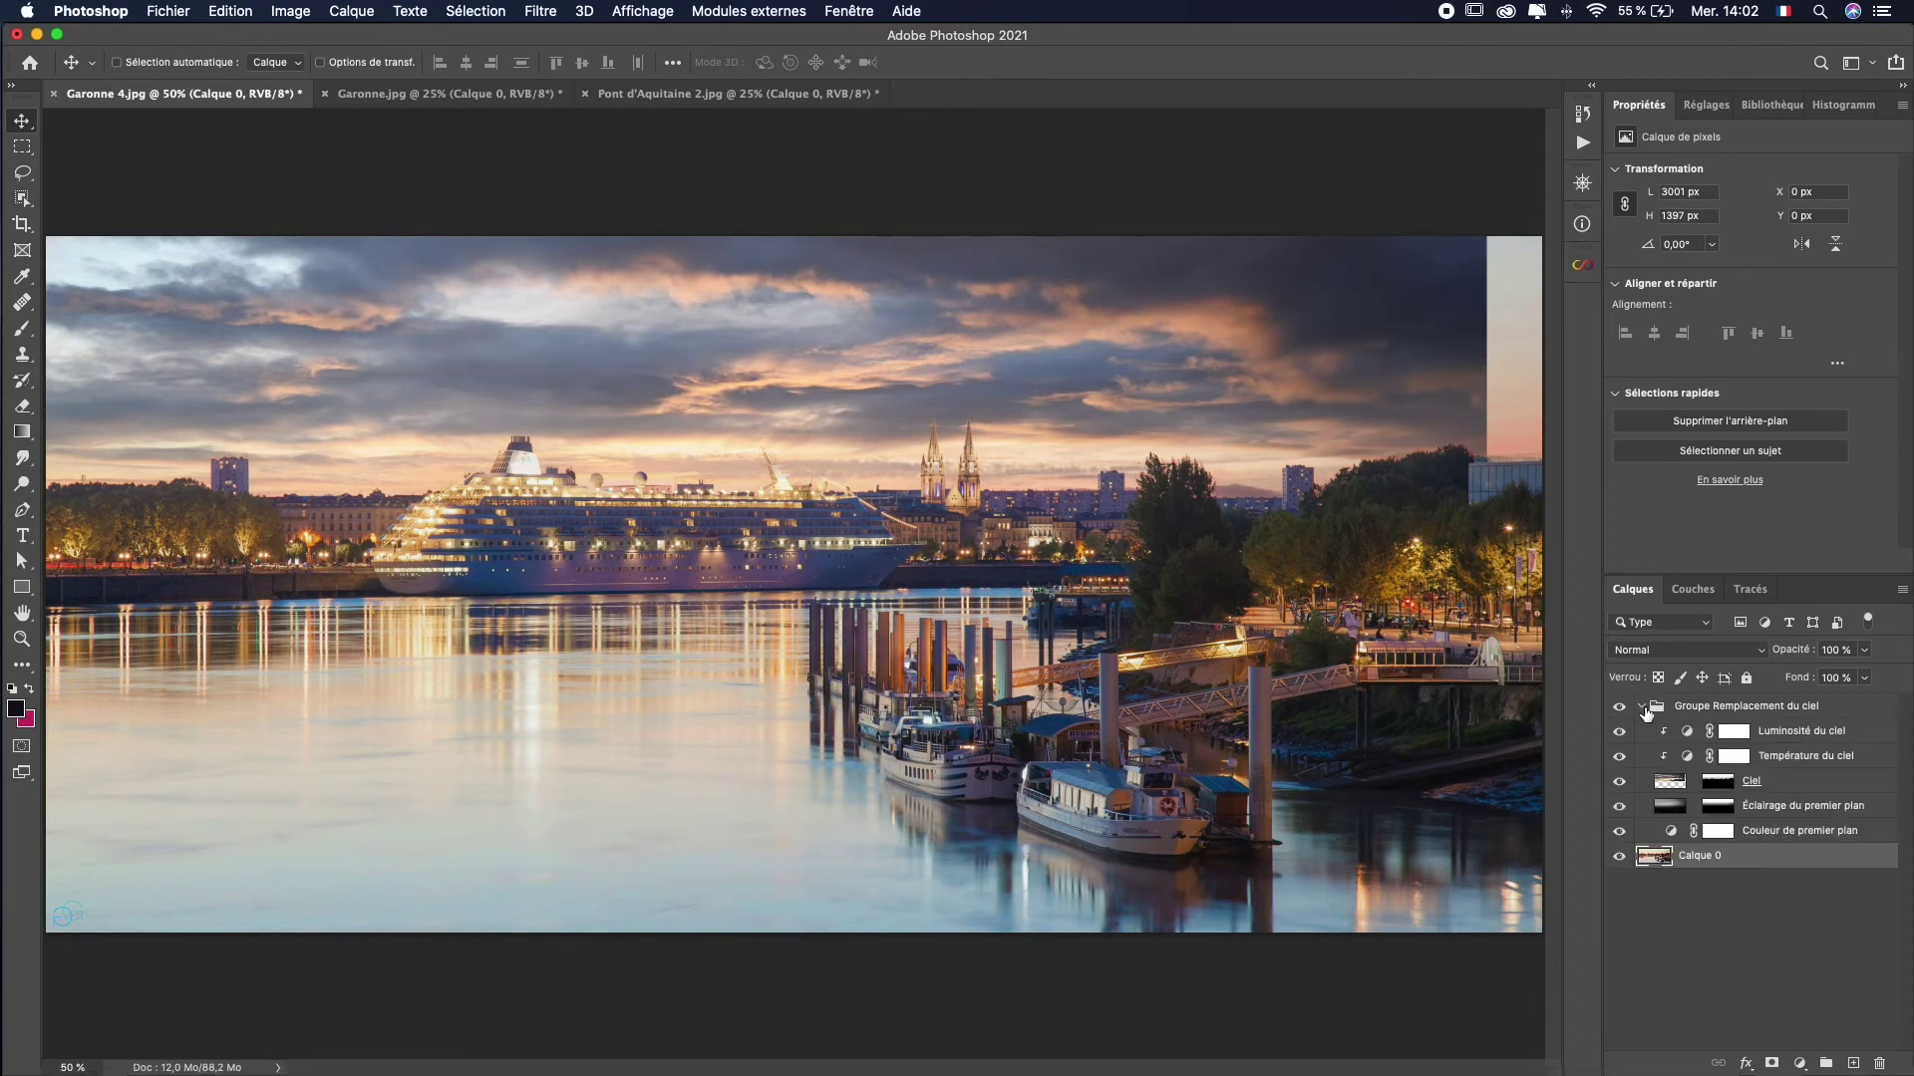
pyautogui.click(1668, 784)
pyautogui.moveTo(997, 376); pyautogui.dragTo(1054, 373)
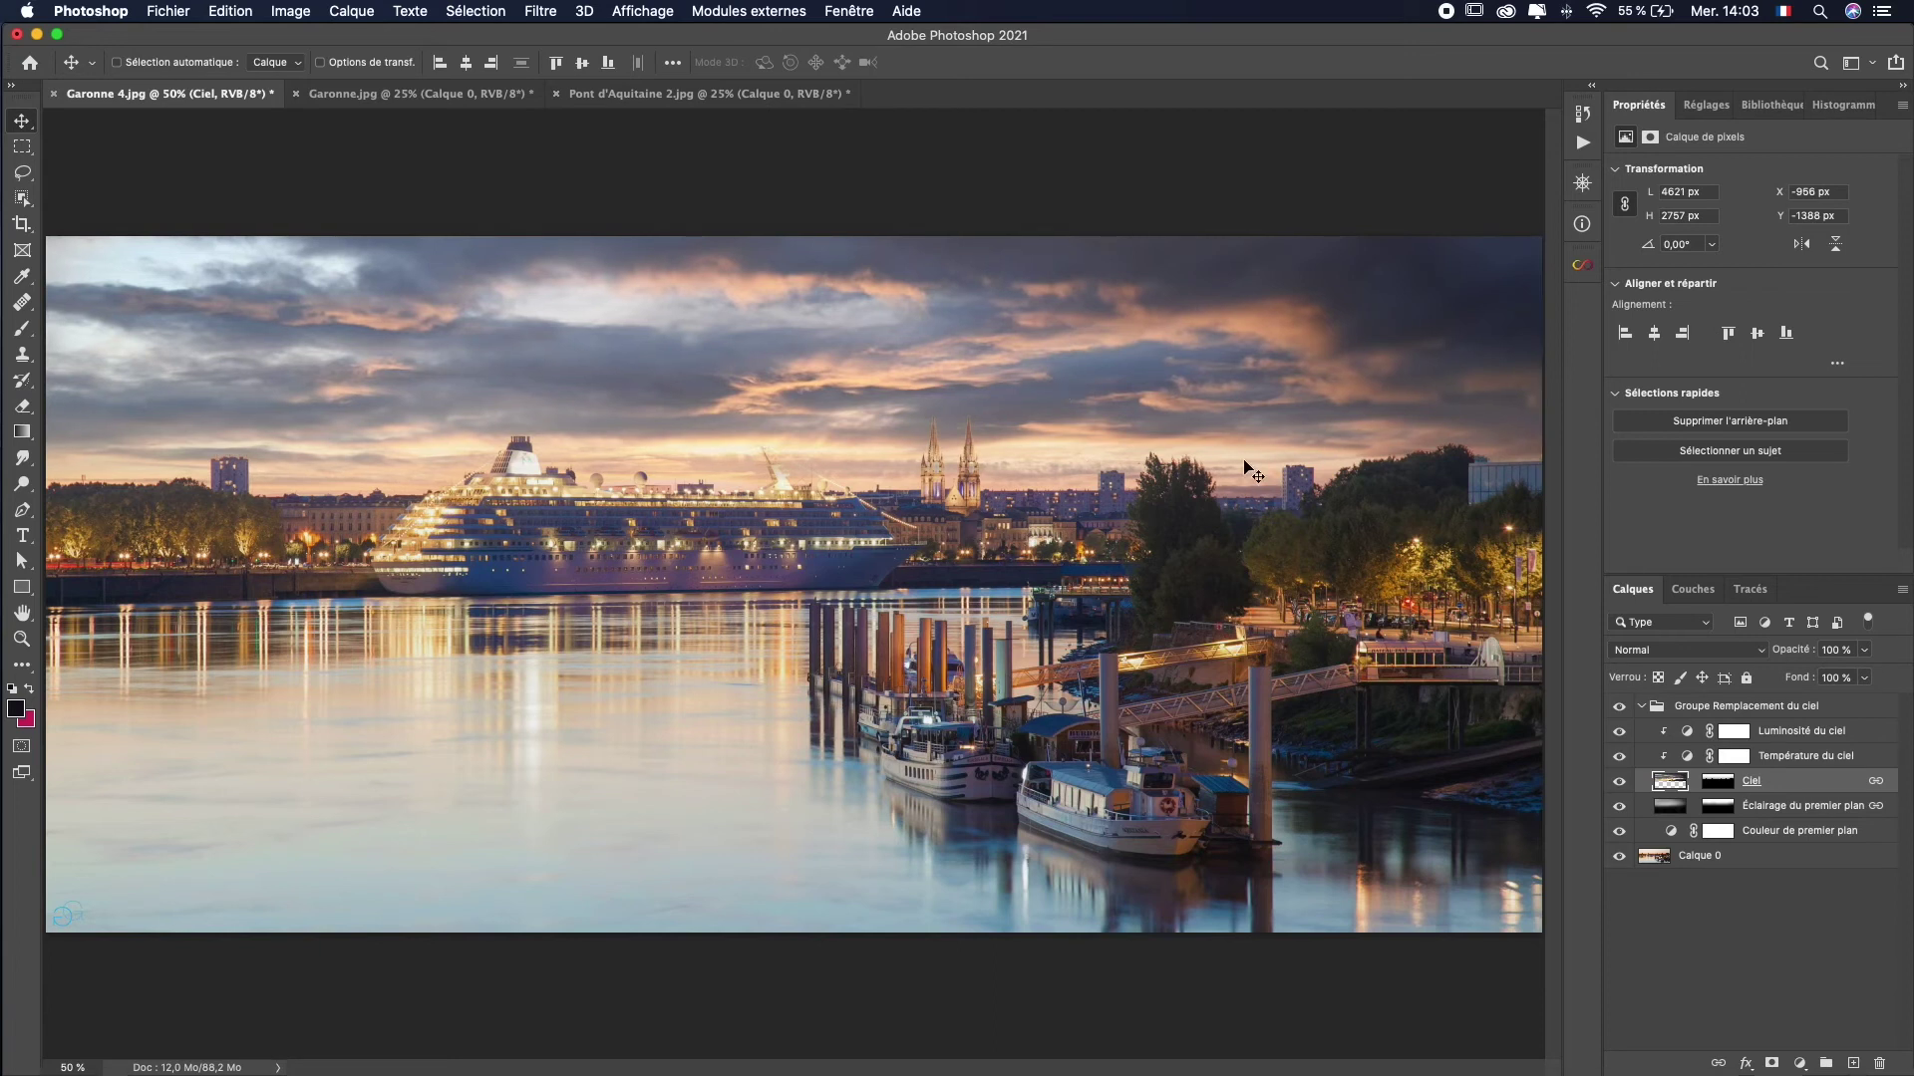
pyautogui.click(1620, 734)
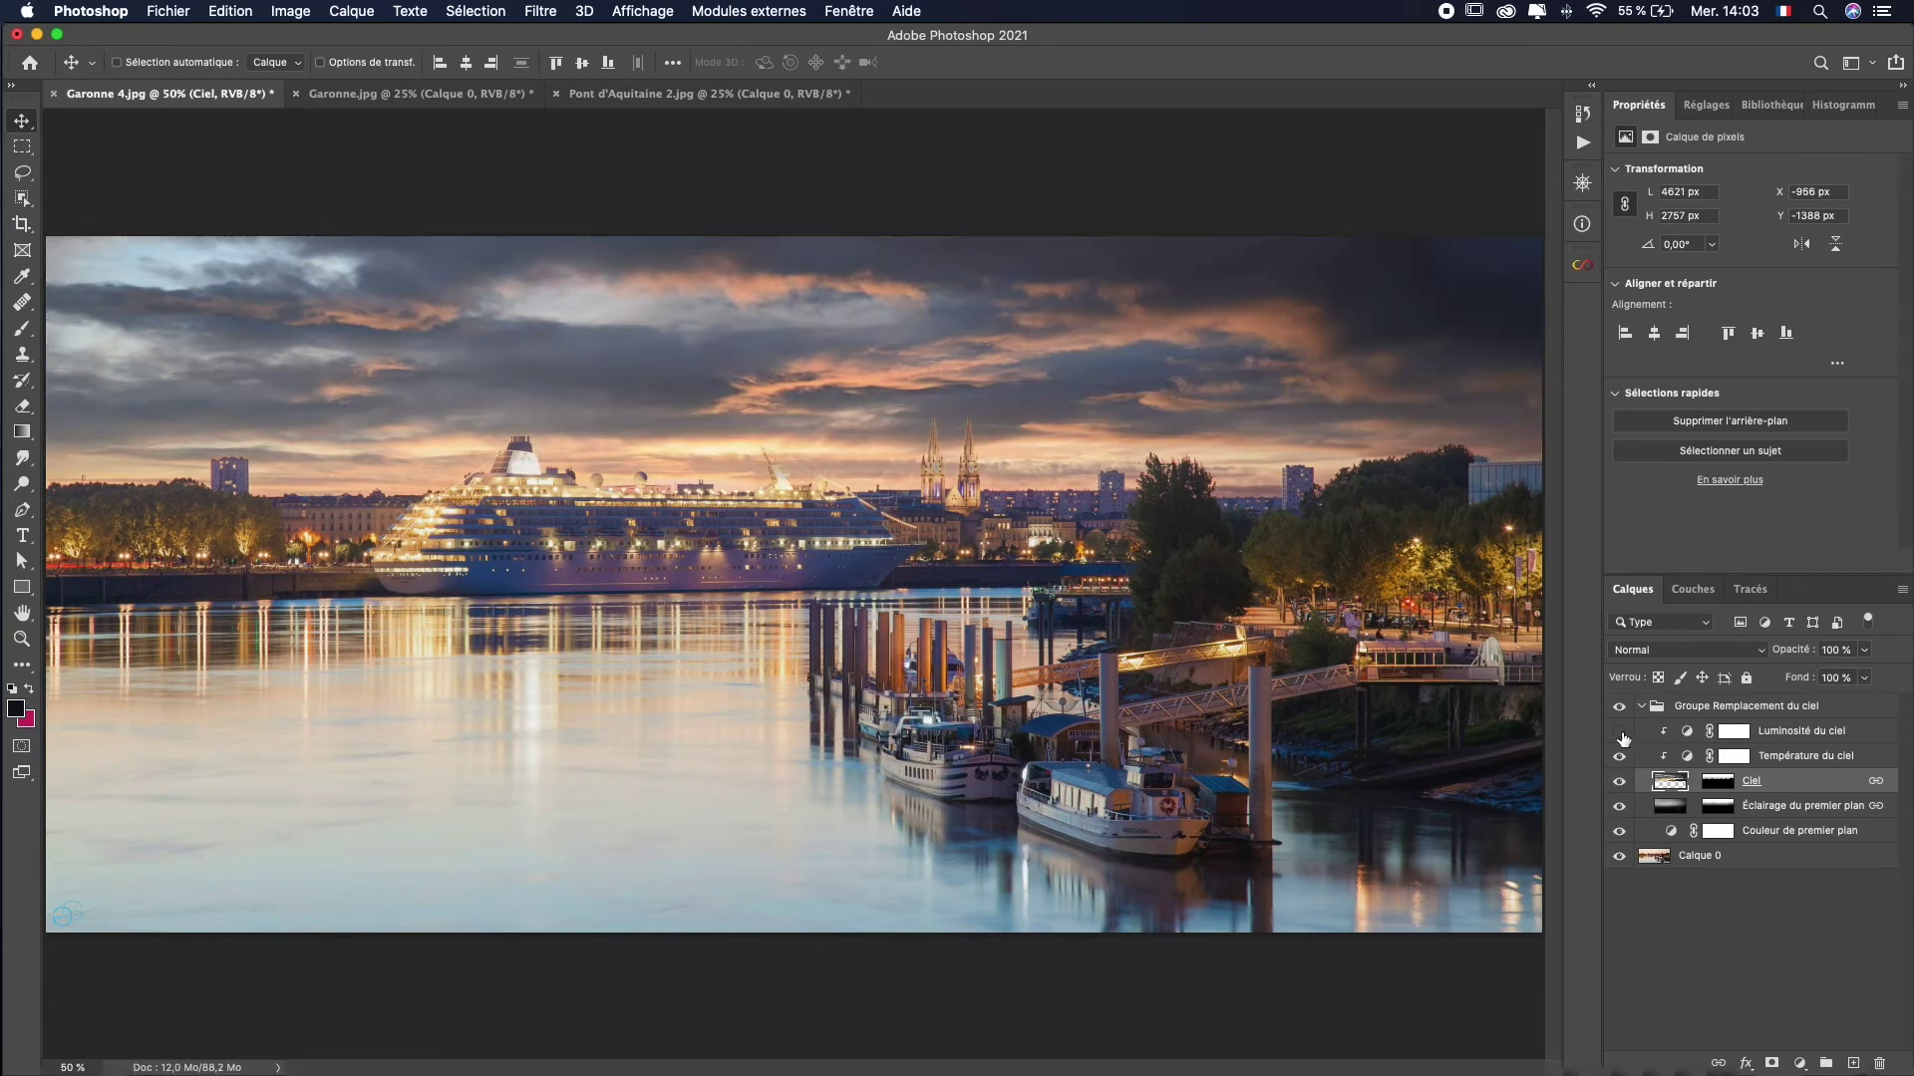
pyautogui.click(1620, 734)
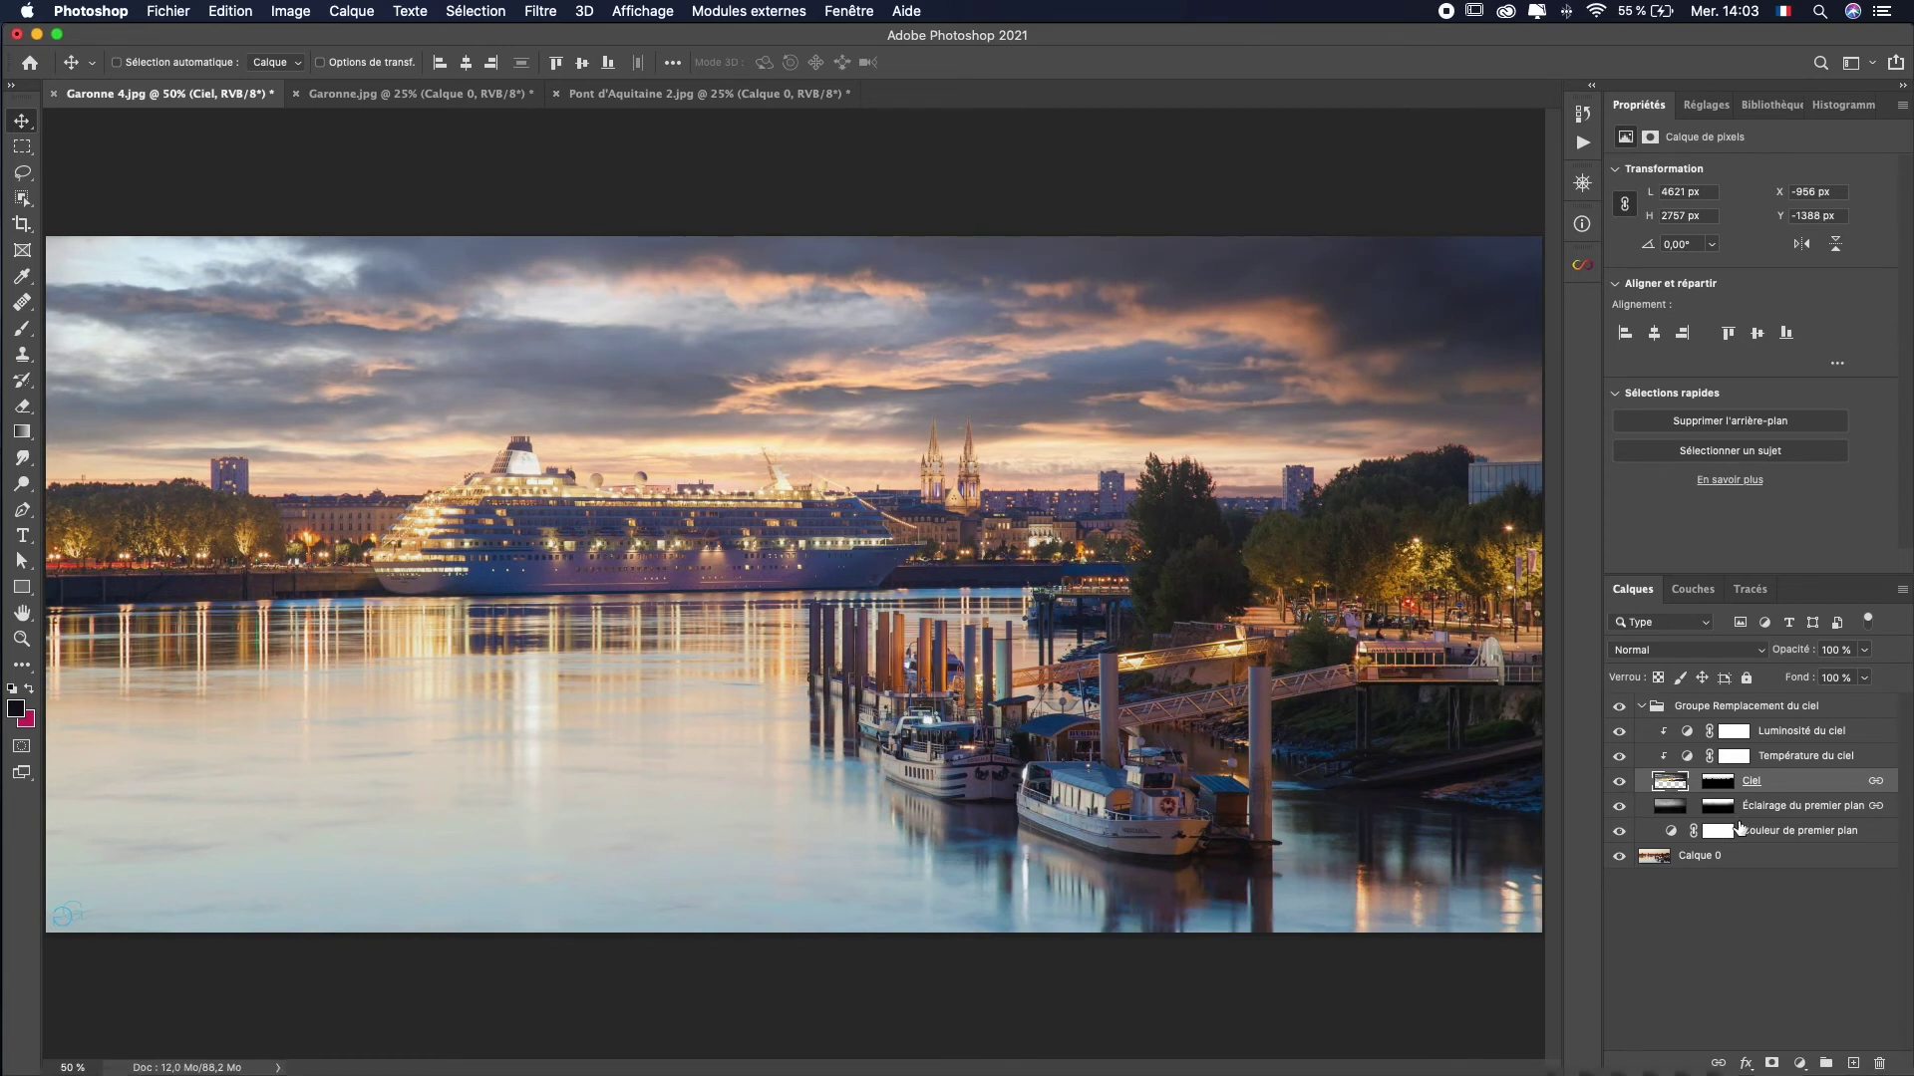
pyautogui.click(1619, 831)
# Lower the Groupe Remplacement du ciel opacity to 80%.
pyautogui.click(1642, 705)
pyautogui.click(1864, 650)
pyautogui.moveTo(1856, 684)
pyautogui.mouseDown()
pyautogui.moveTo(1804, 678)
pyautogui.moveTo(1849, 679)
pyautogui.mouseUp()
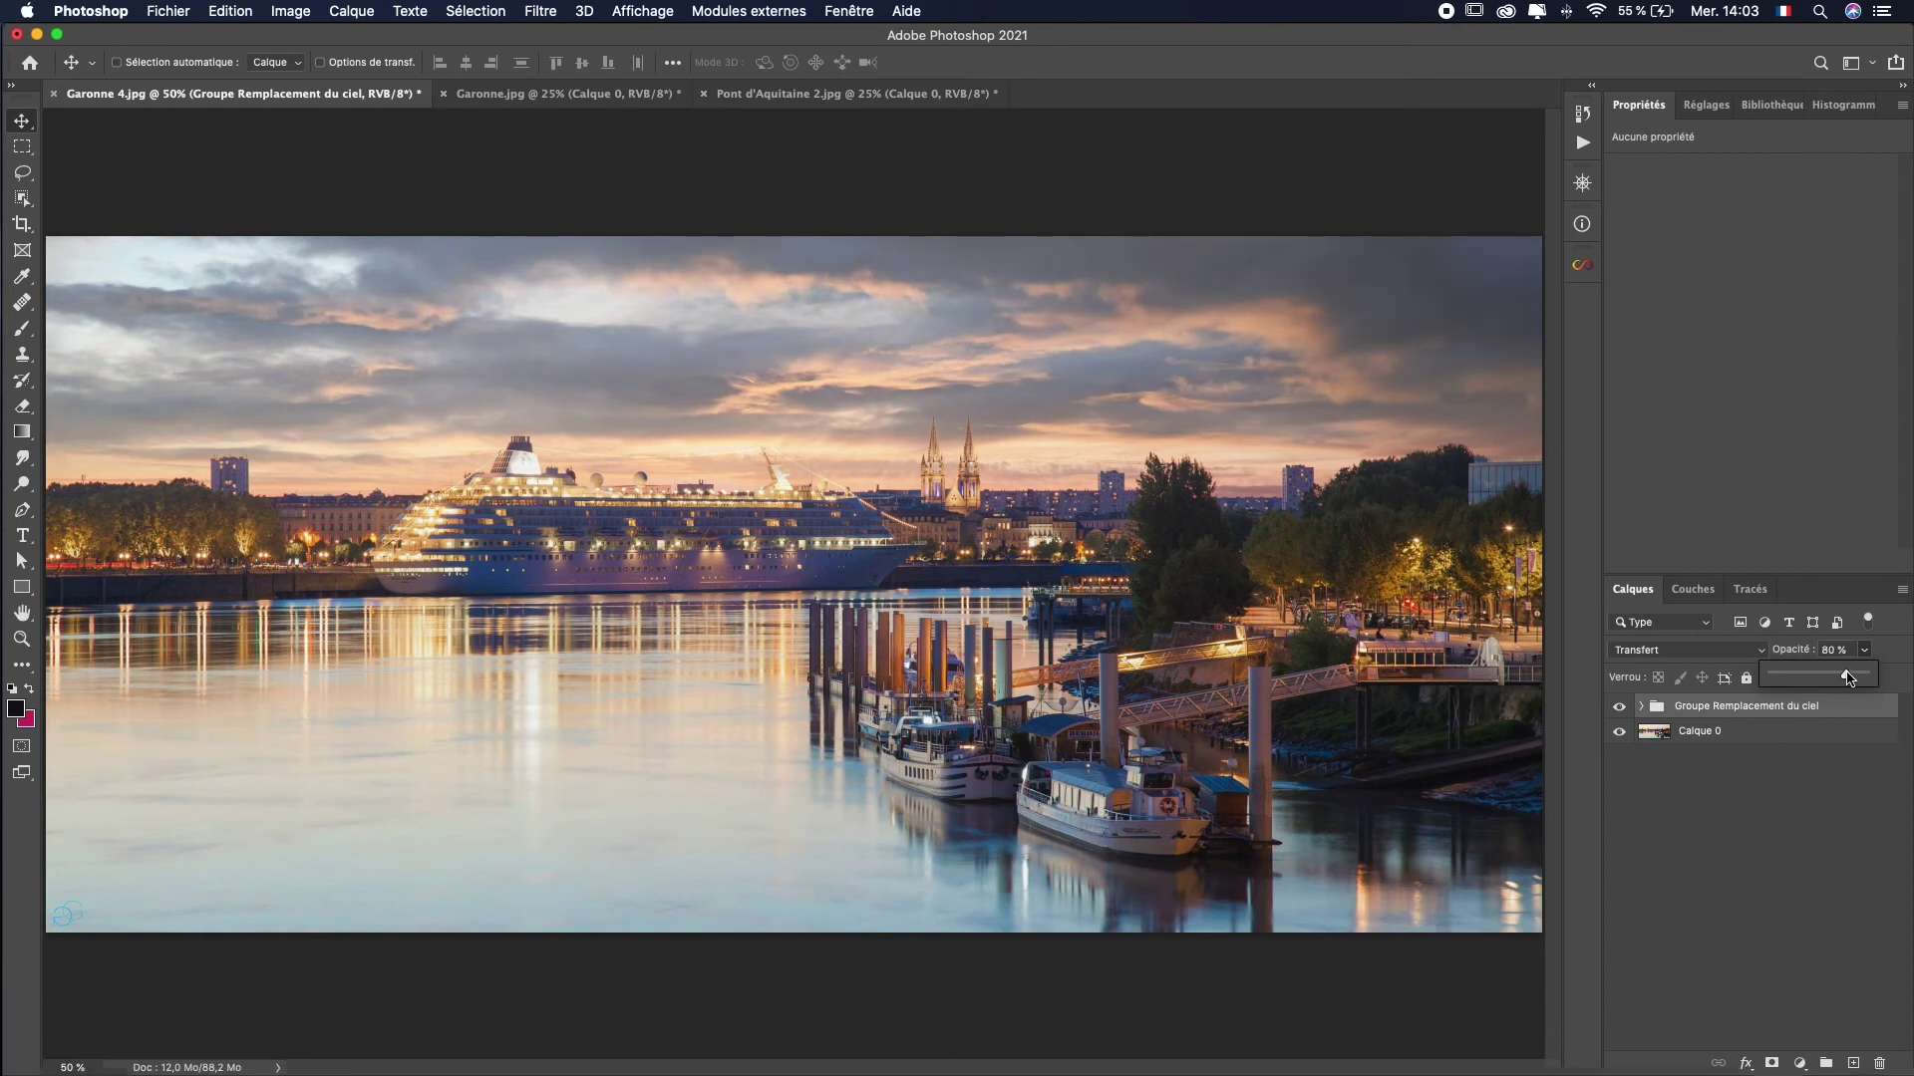
pyautogui.click(1823, 824)
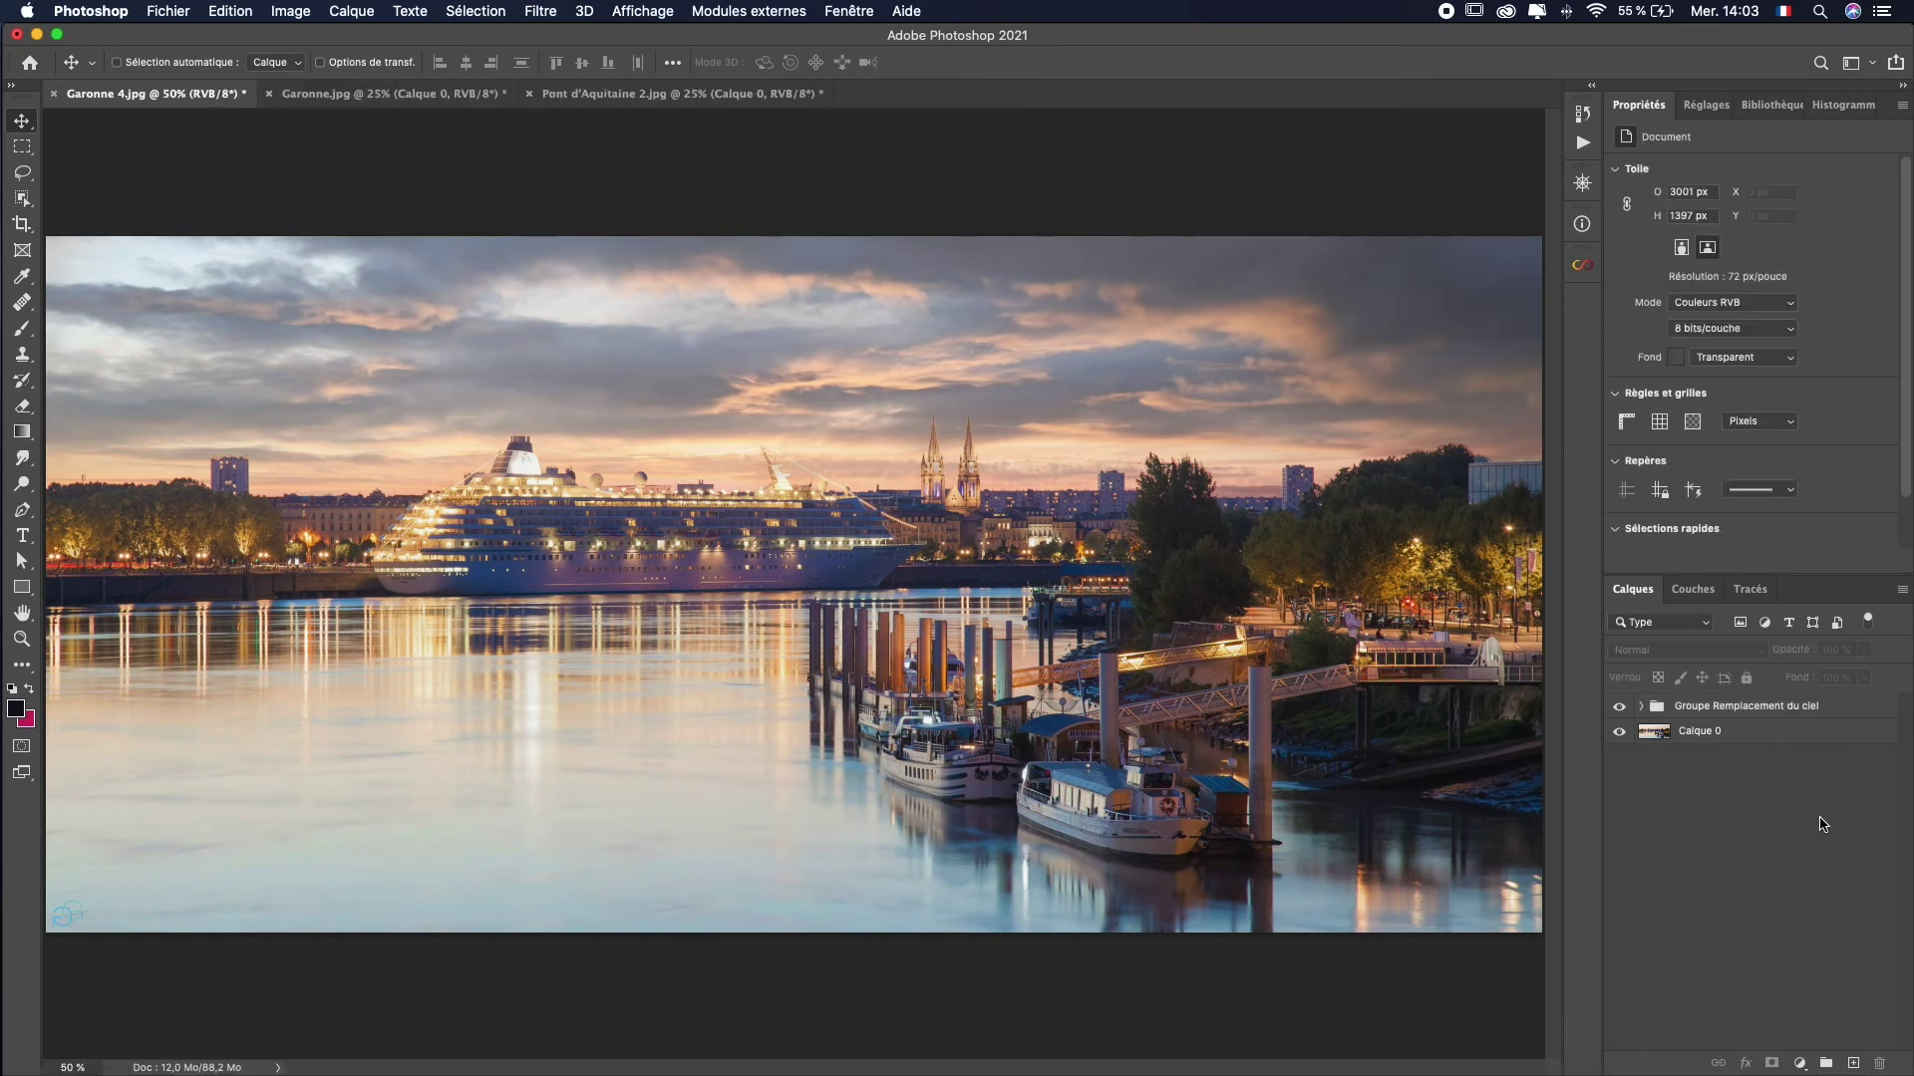
pyautogui.click(1619, 708)
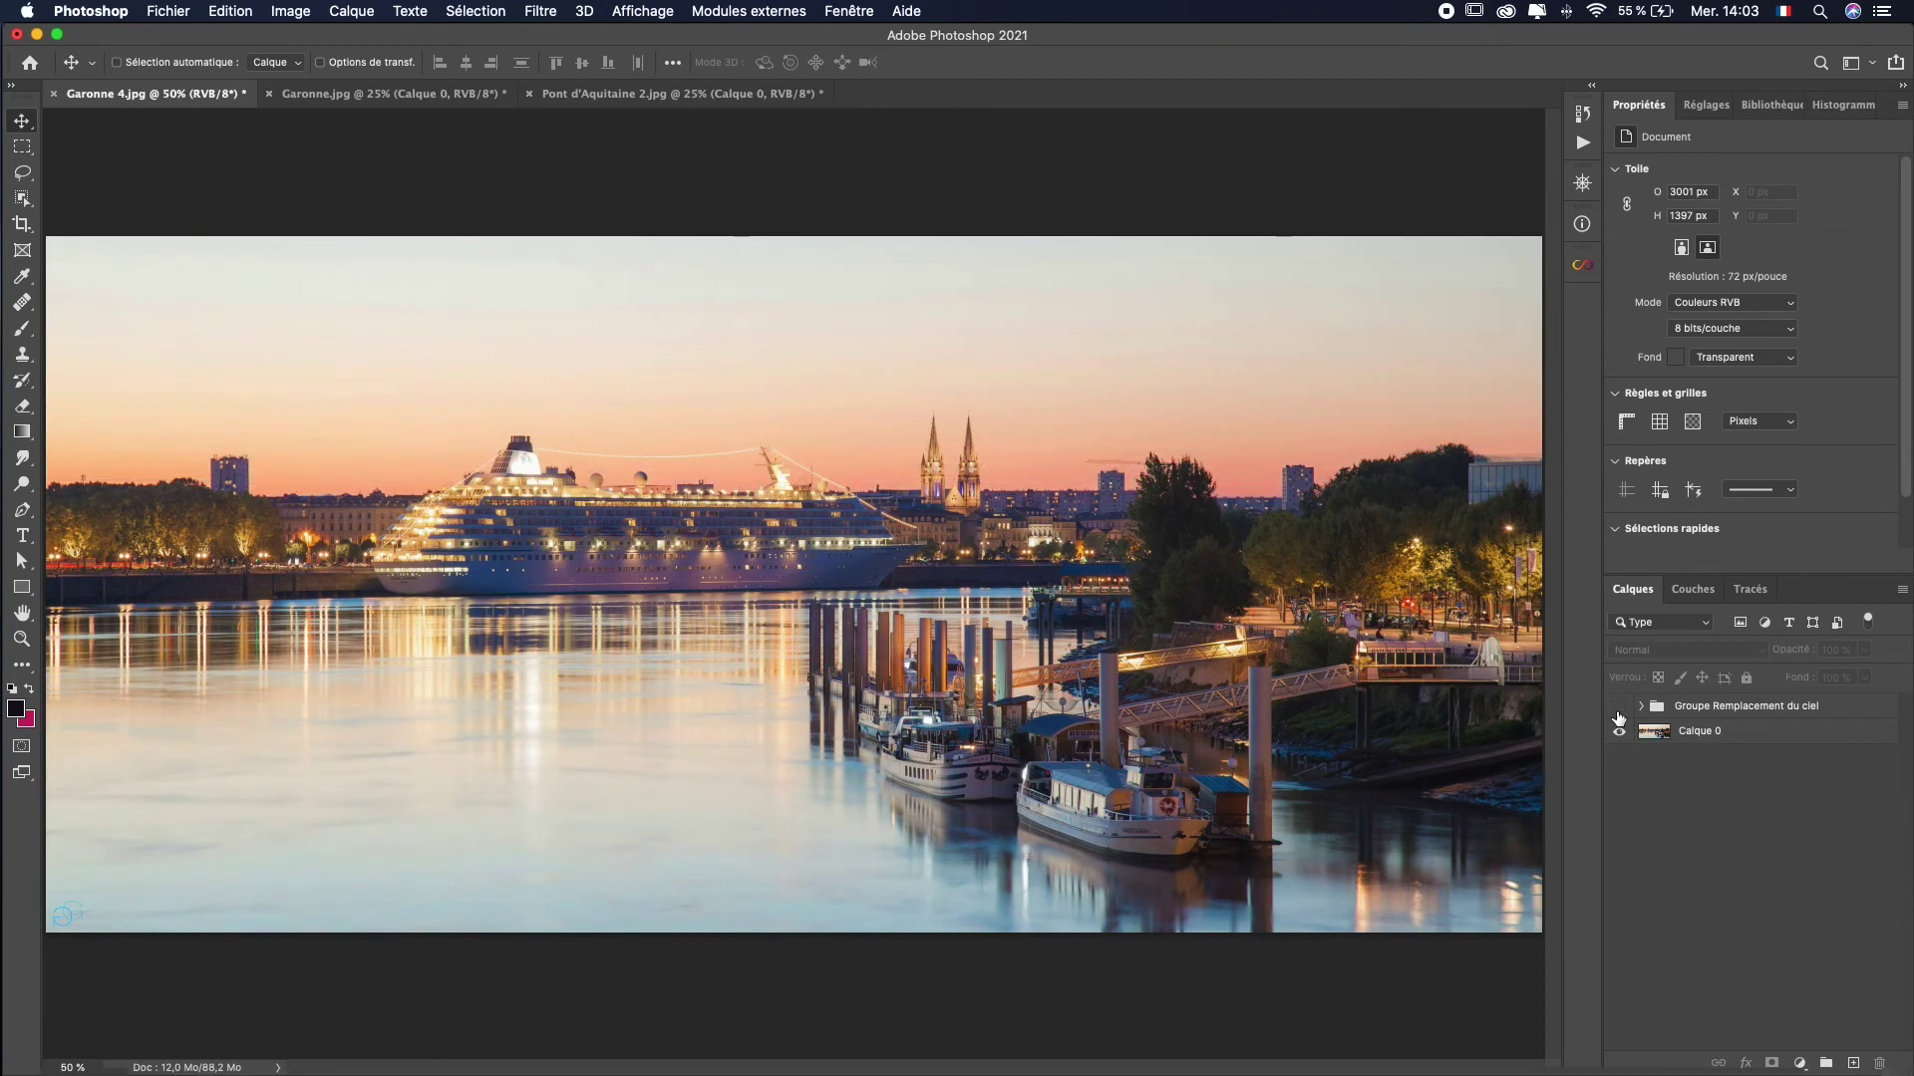
pyautogui.click(1618, 712)
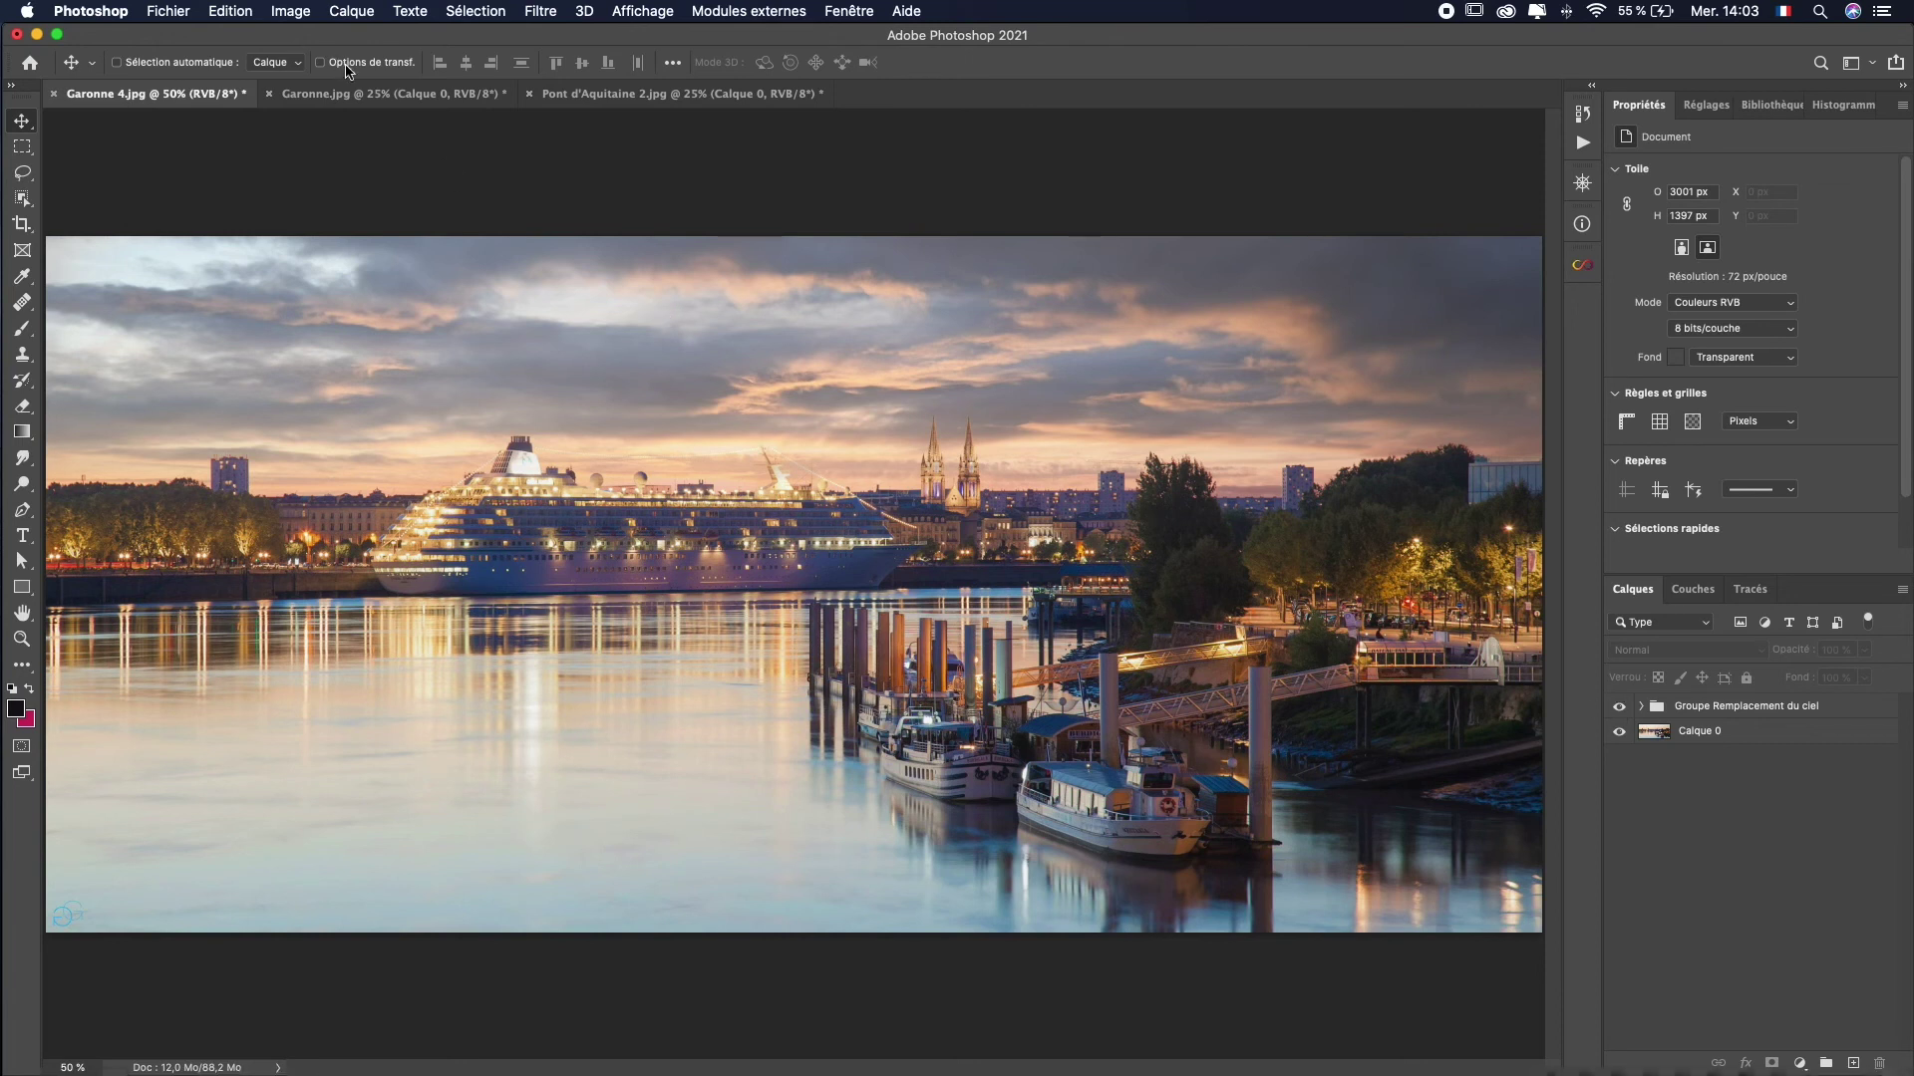
# Start Sky Replacement on Garonne.jpg and preview the dark red sunset sky.
pyautogui.click(389, 93)
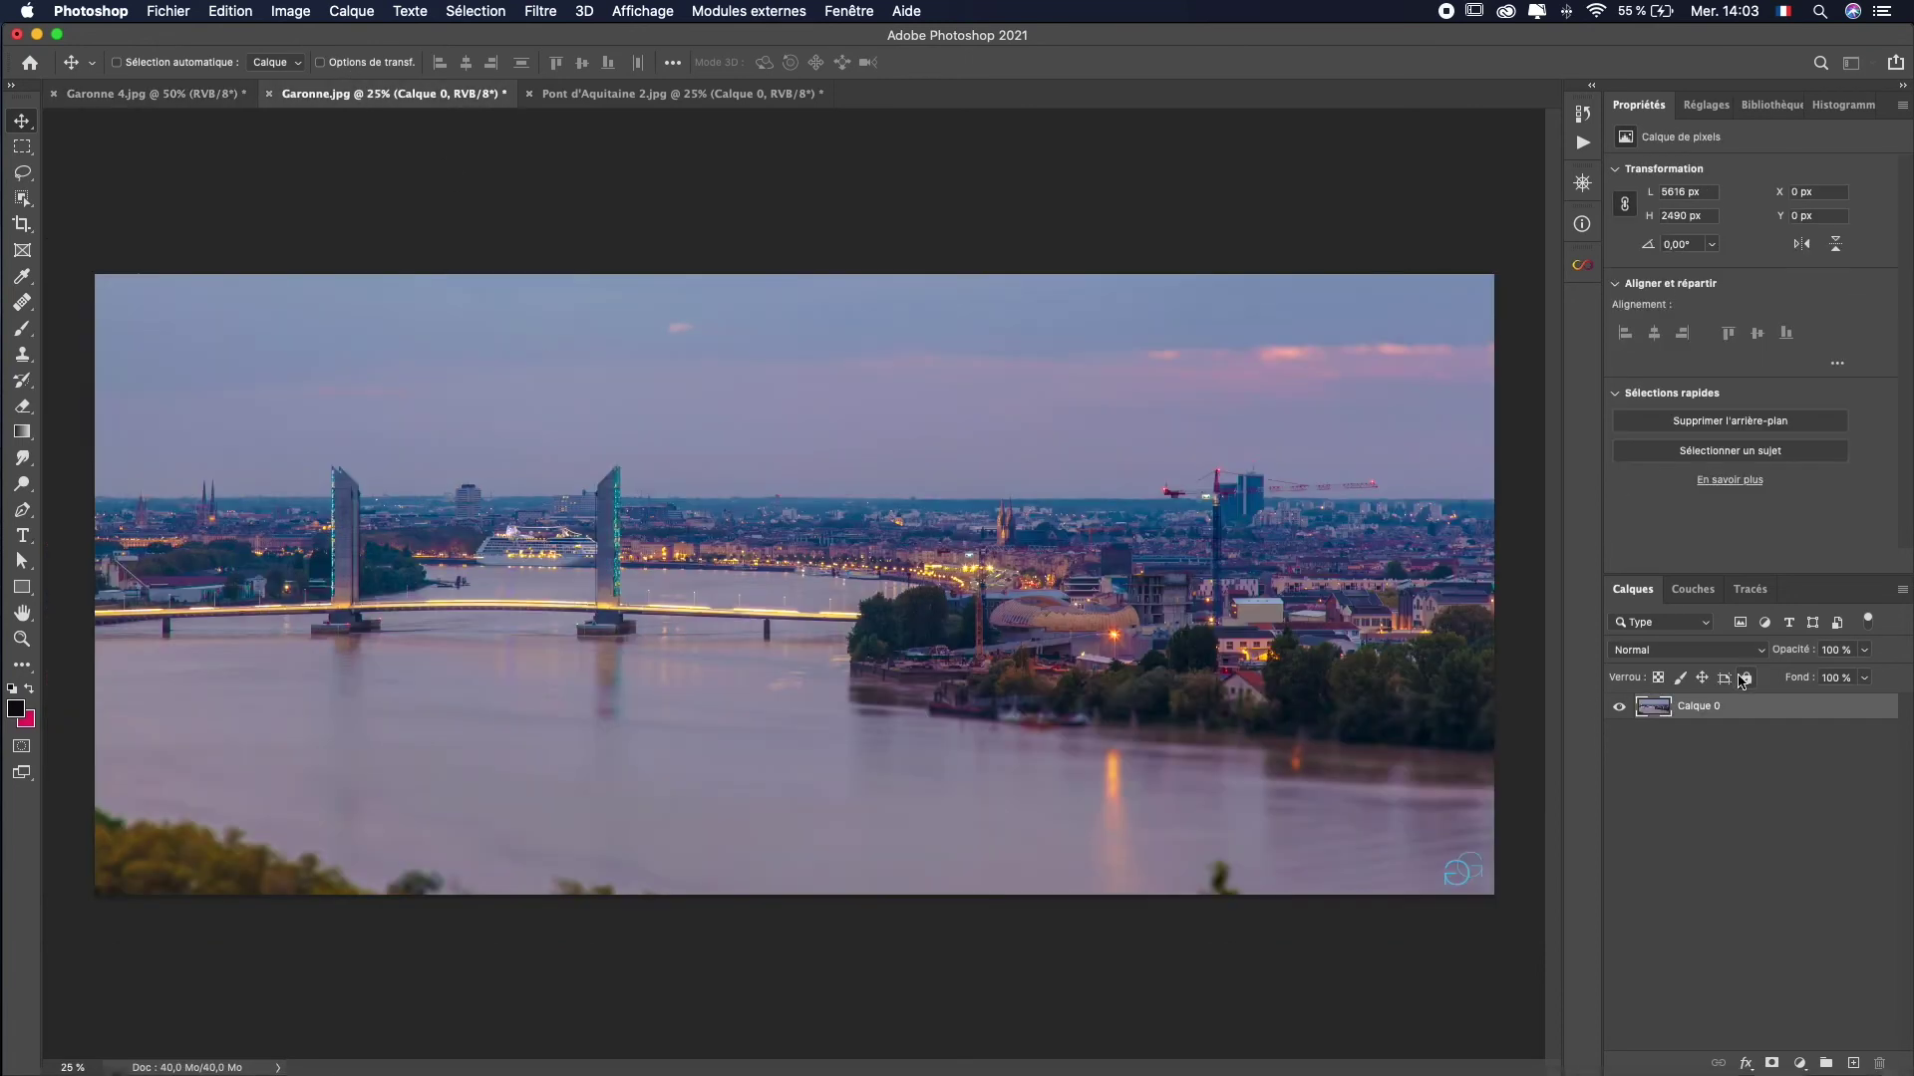
pyautogui.click(230, 11)
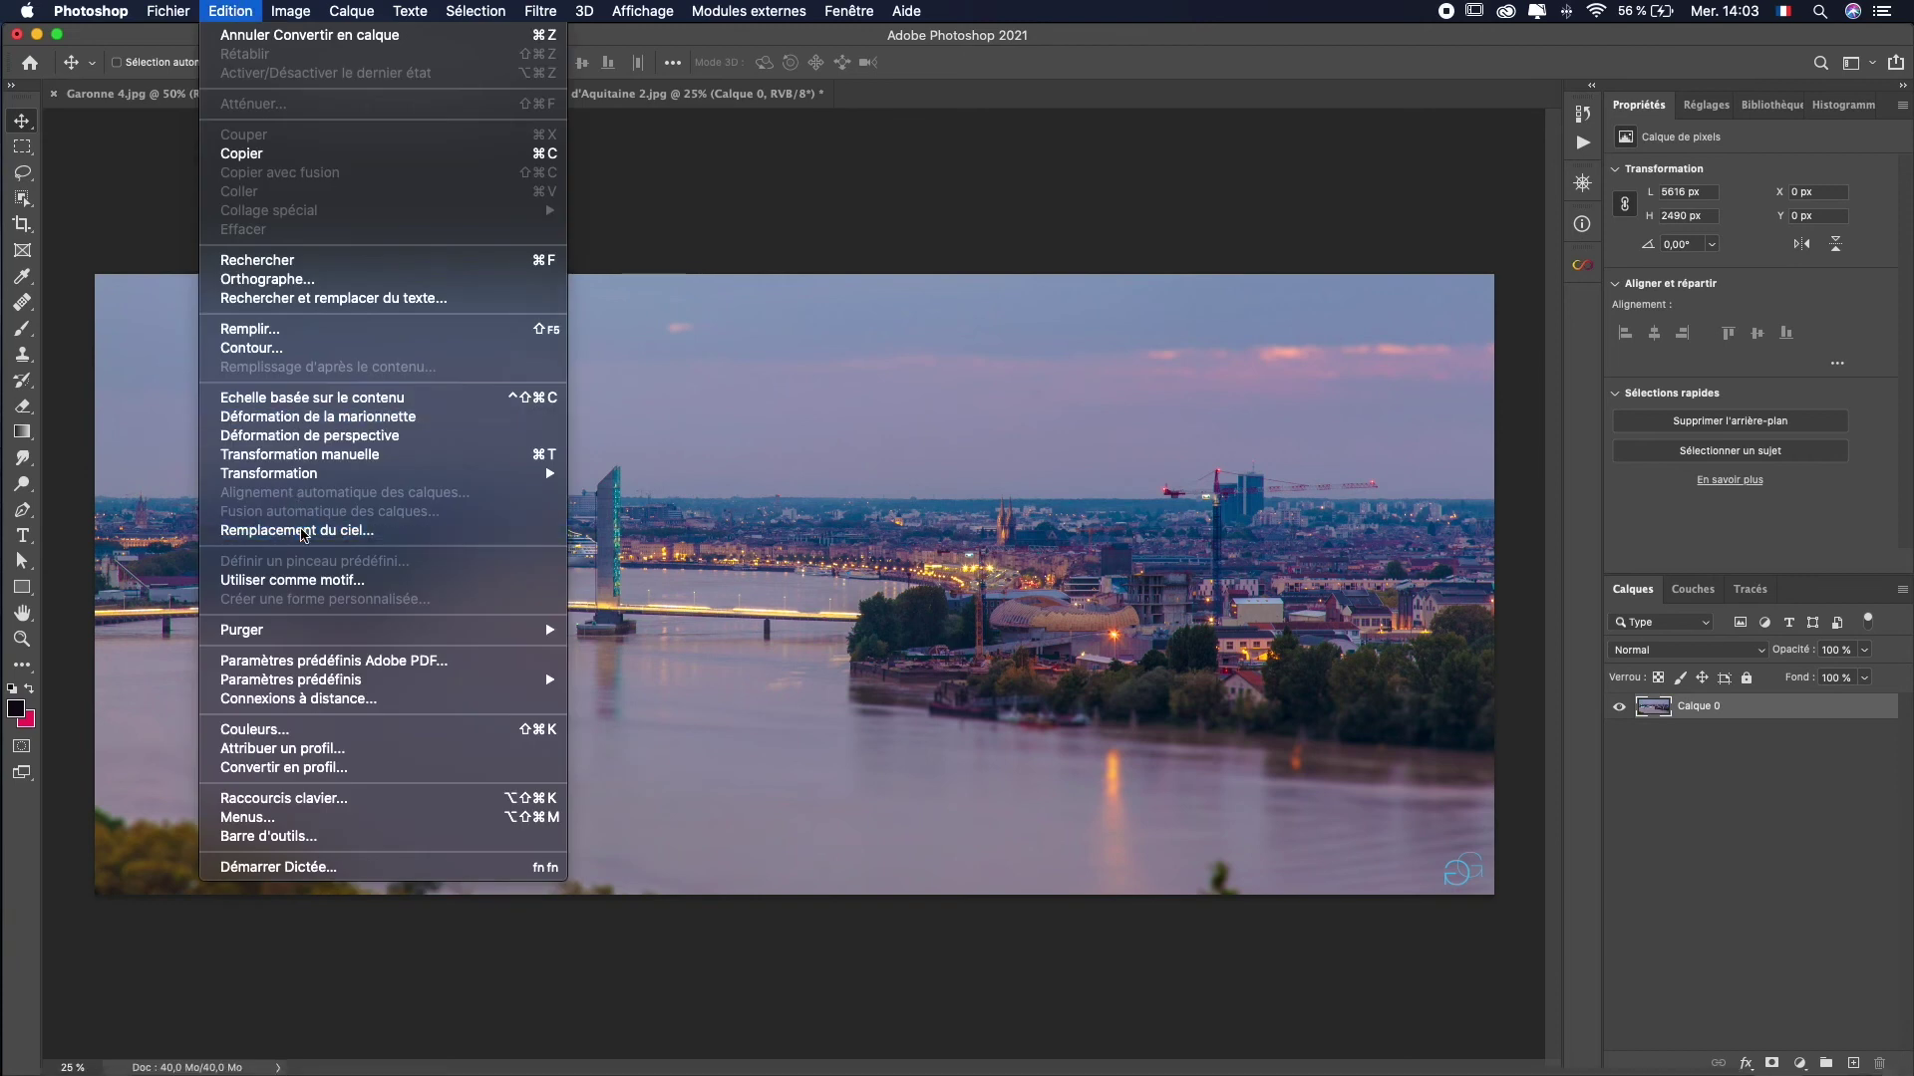
pyautogui.click(297, 530)
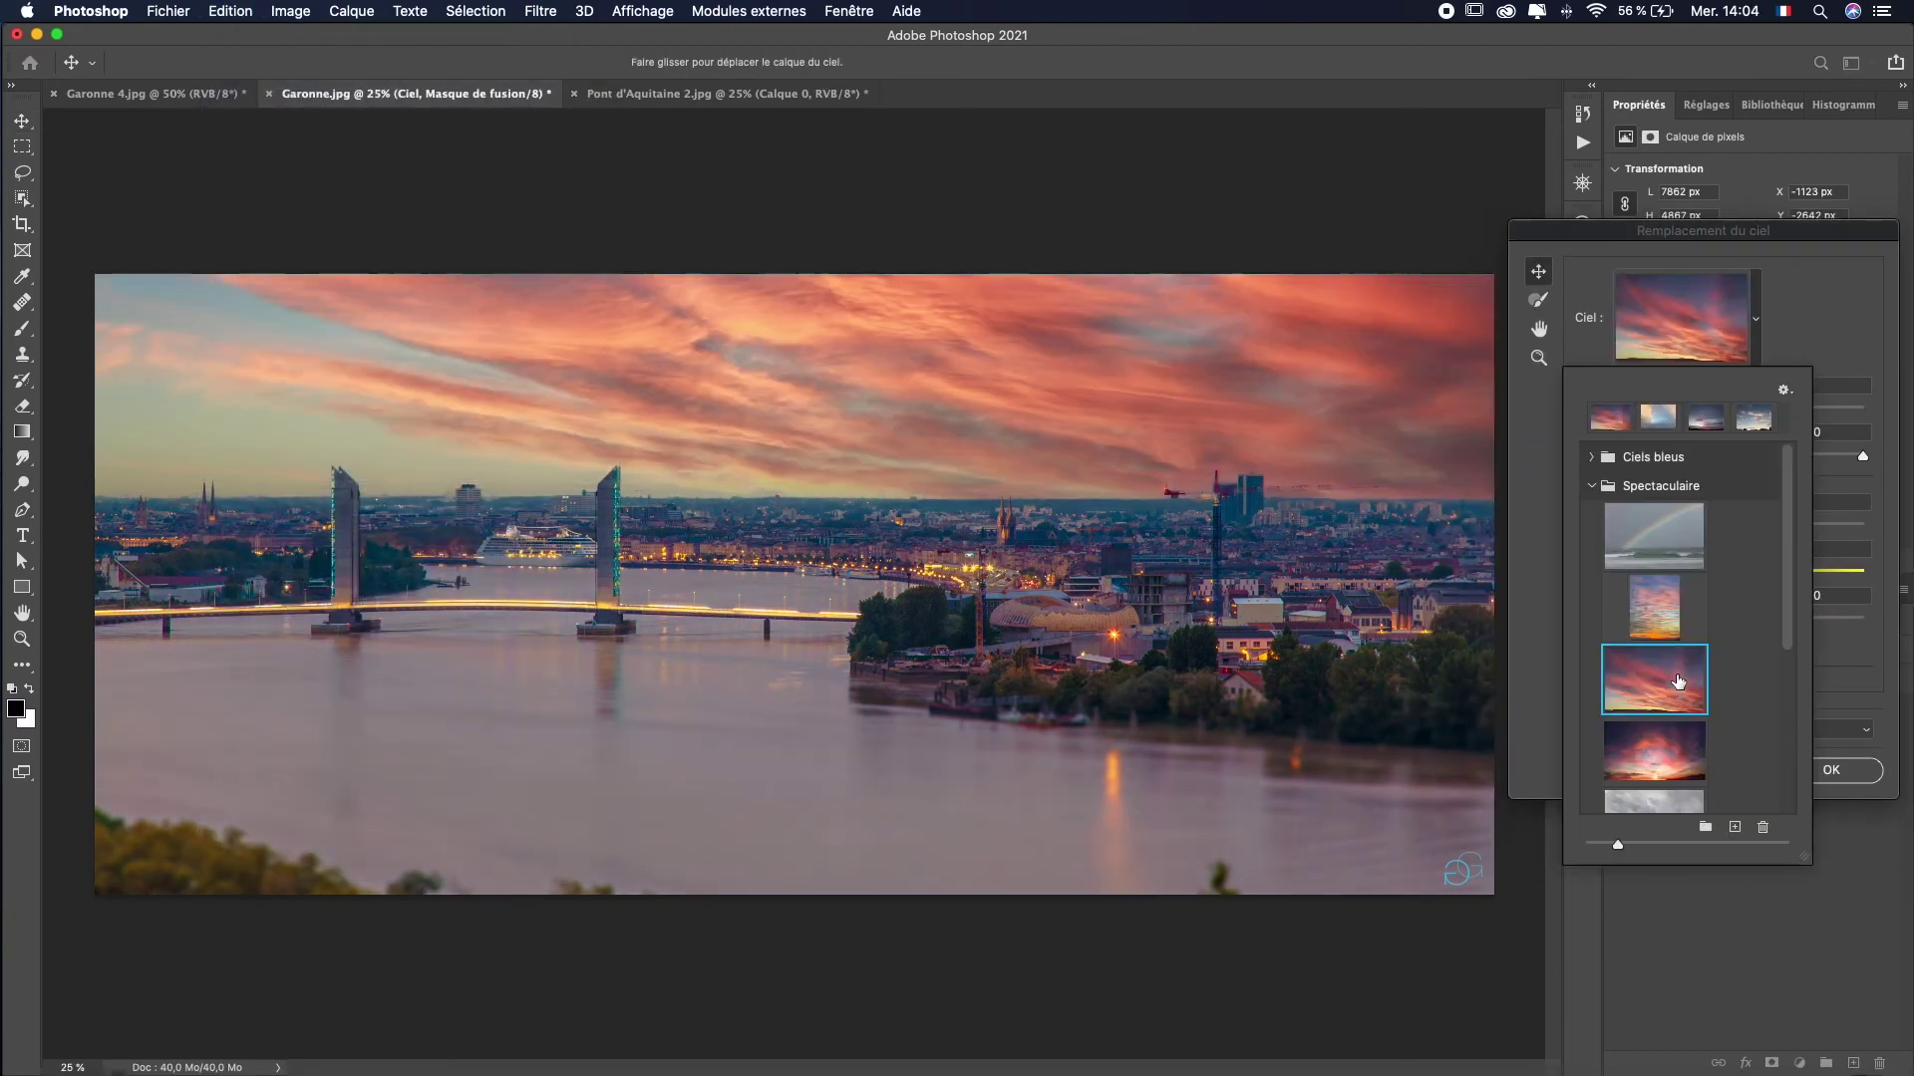
pyautogui.scroll(-2, 1679, 682)
pyautogui.click(1678, 682)
# Apply the blue-pink cloud sky to Garonne.jpg, then start Sky Replacement on Pont d'Aquitaine 2.jpg.
pyautogui.scroll(-1, 1800, 526)
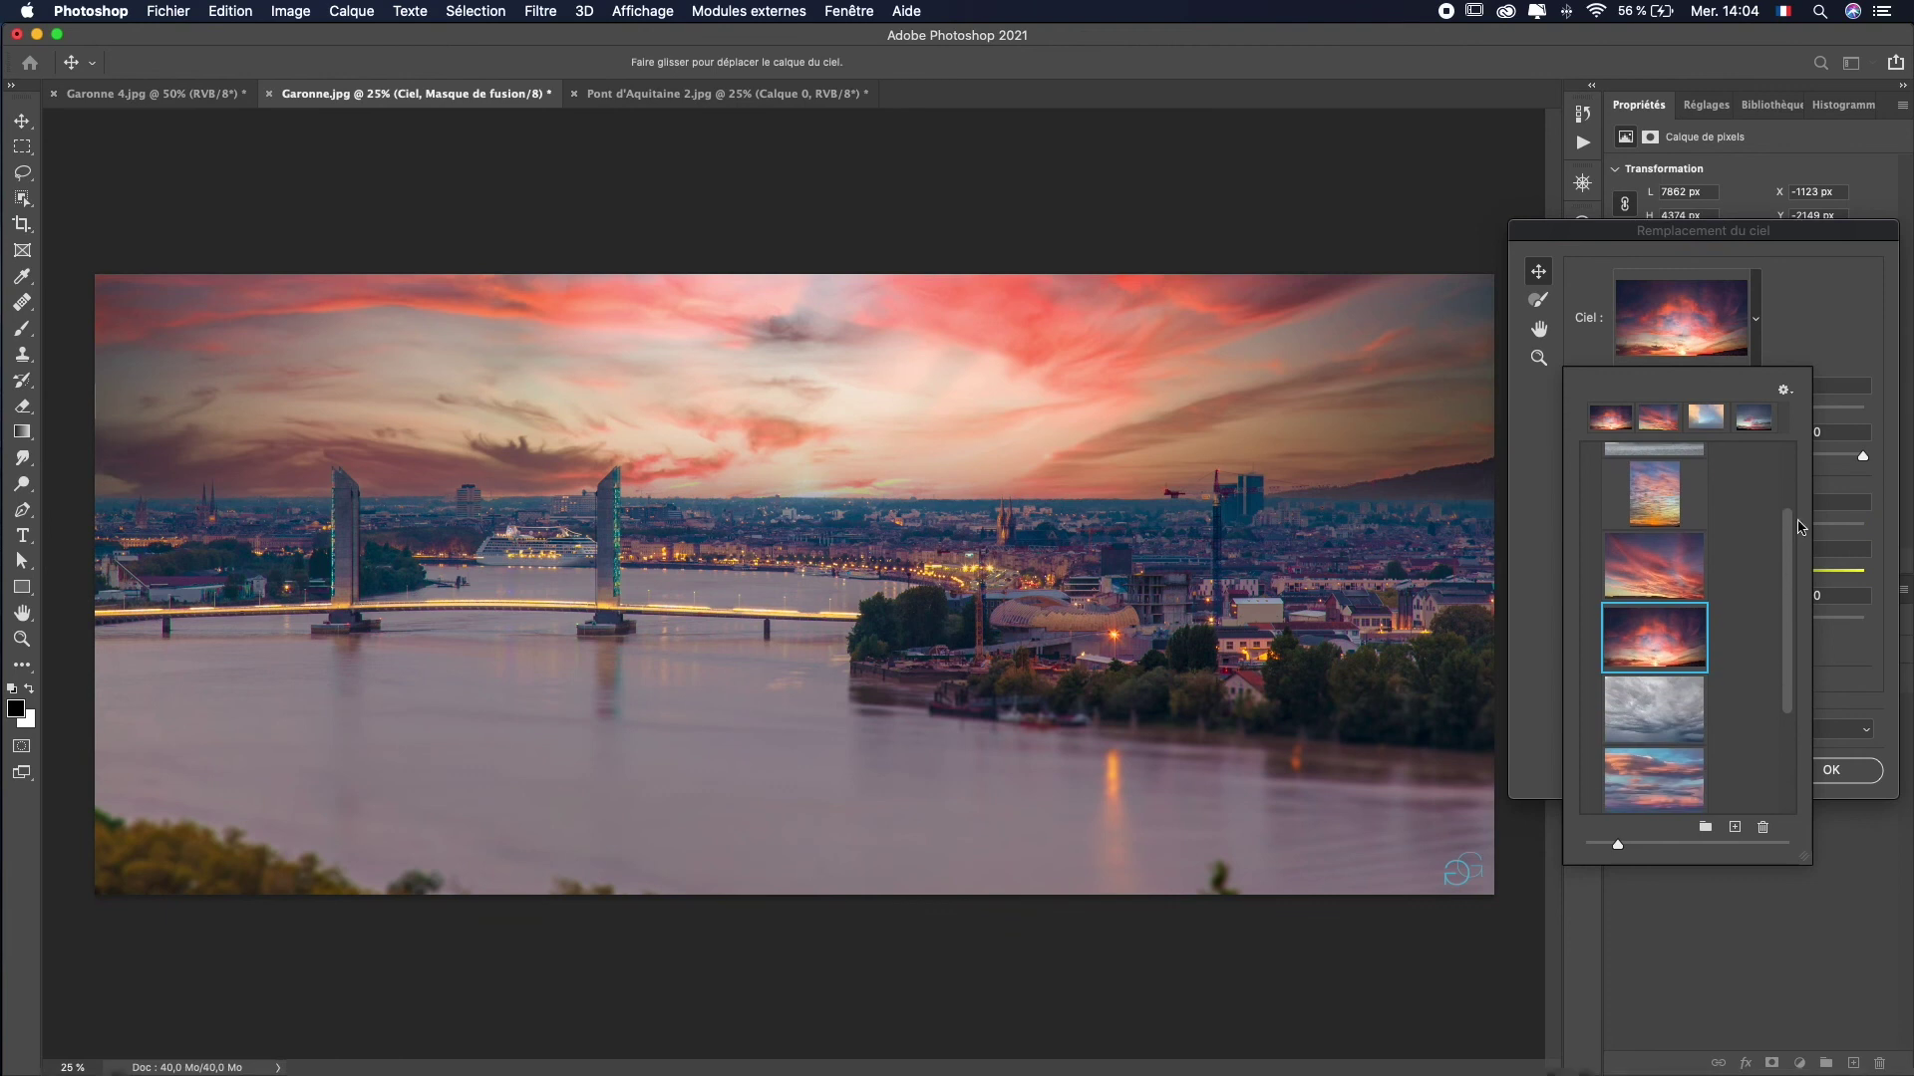
pyautogui.click(1677, 704)
pyautogui.click(1633, 765)
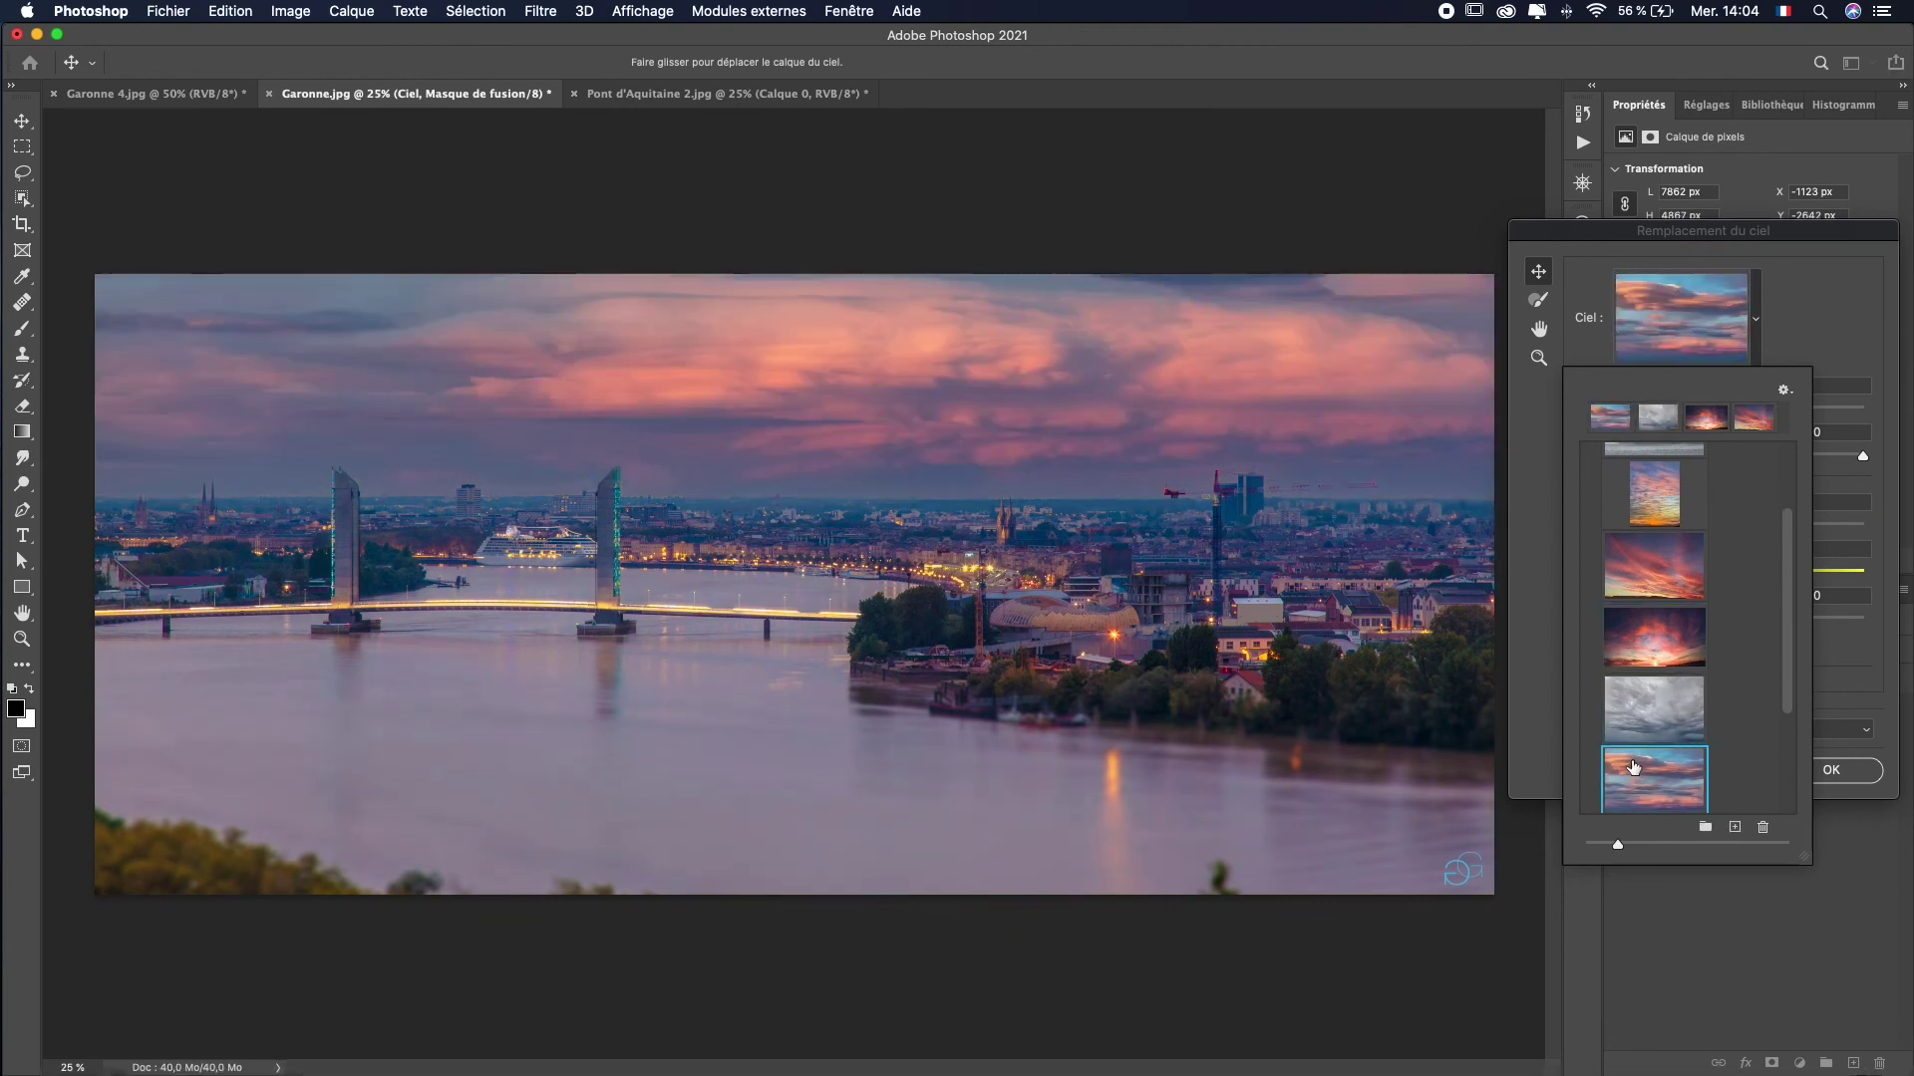
pyautogui.click(1659, 767)
pyautogui.click(1844, 297)
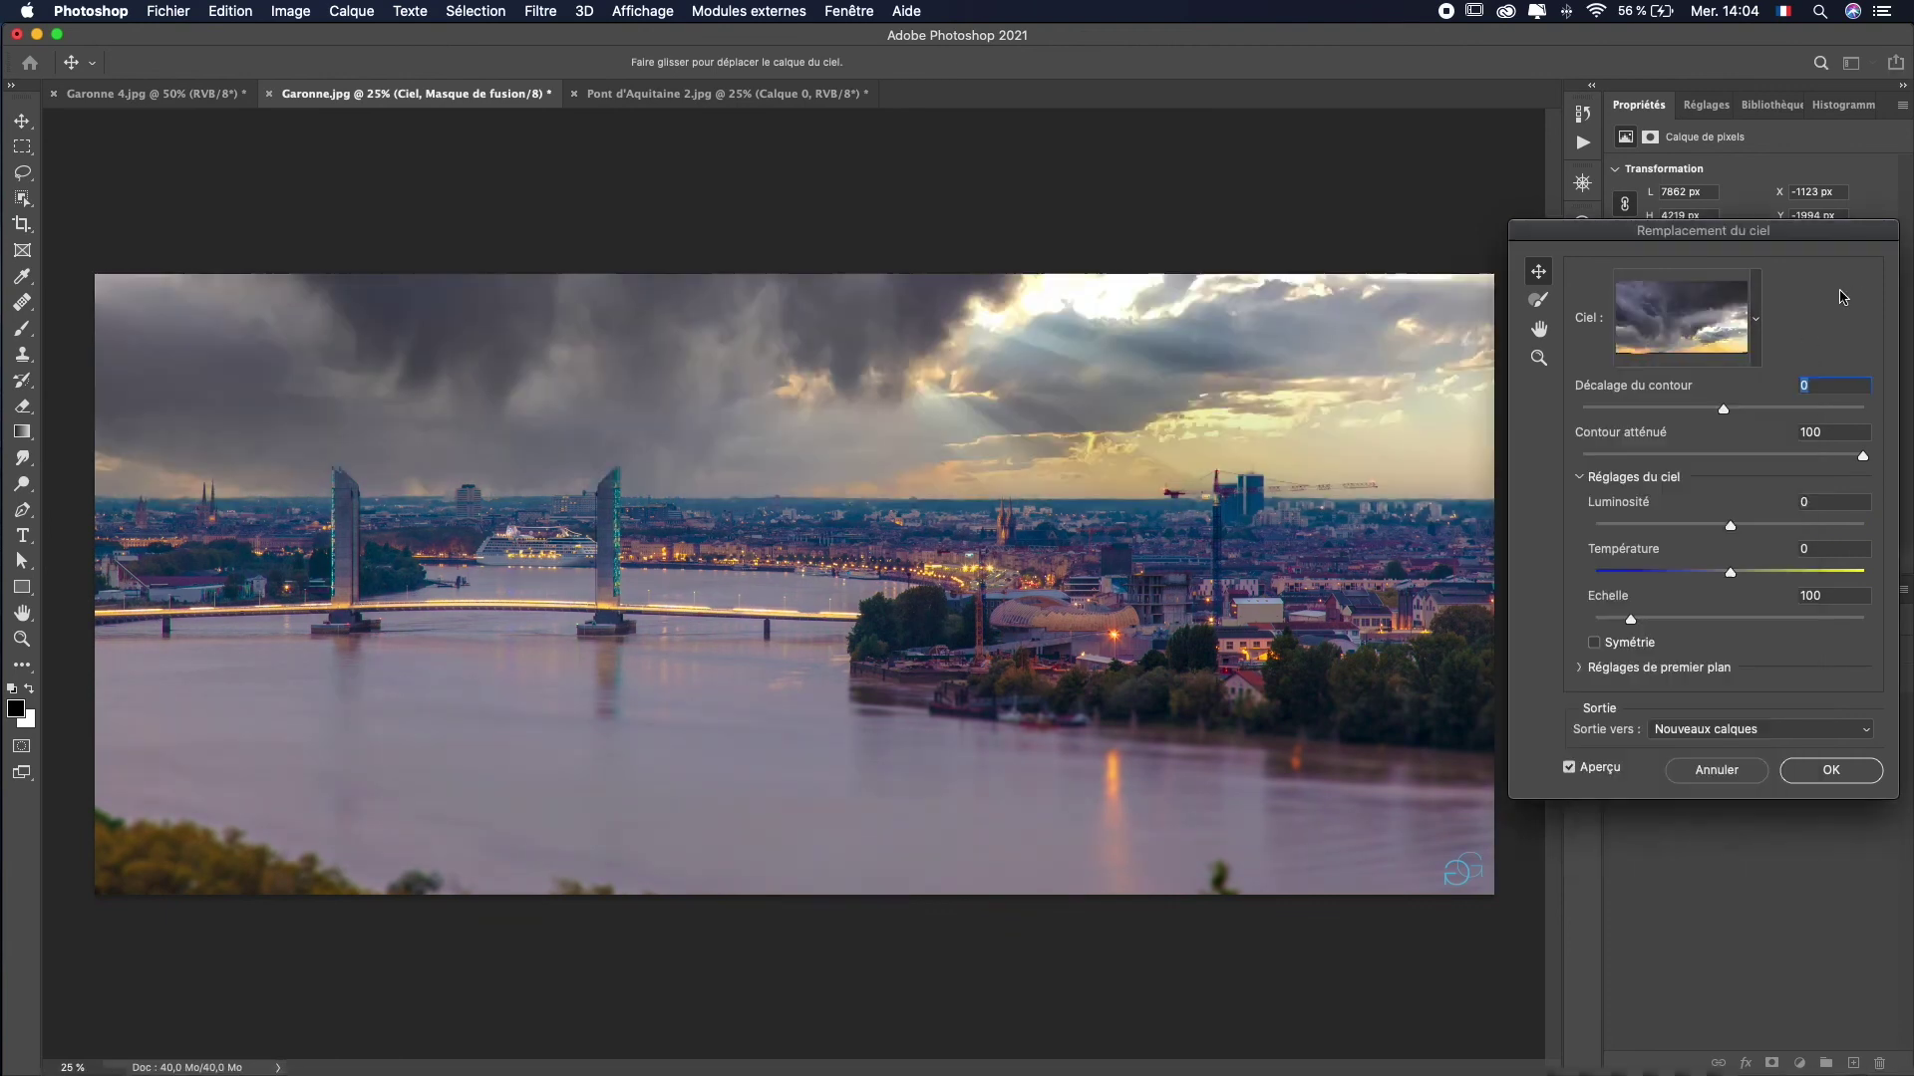
# Try several preset skies and settle on the Spectaculaire sunset with the sun.
pyautogui.click(1758, 319)
pyautogui.click(1654, 679)
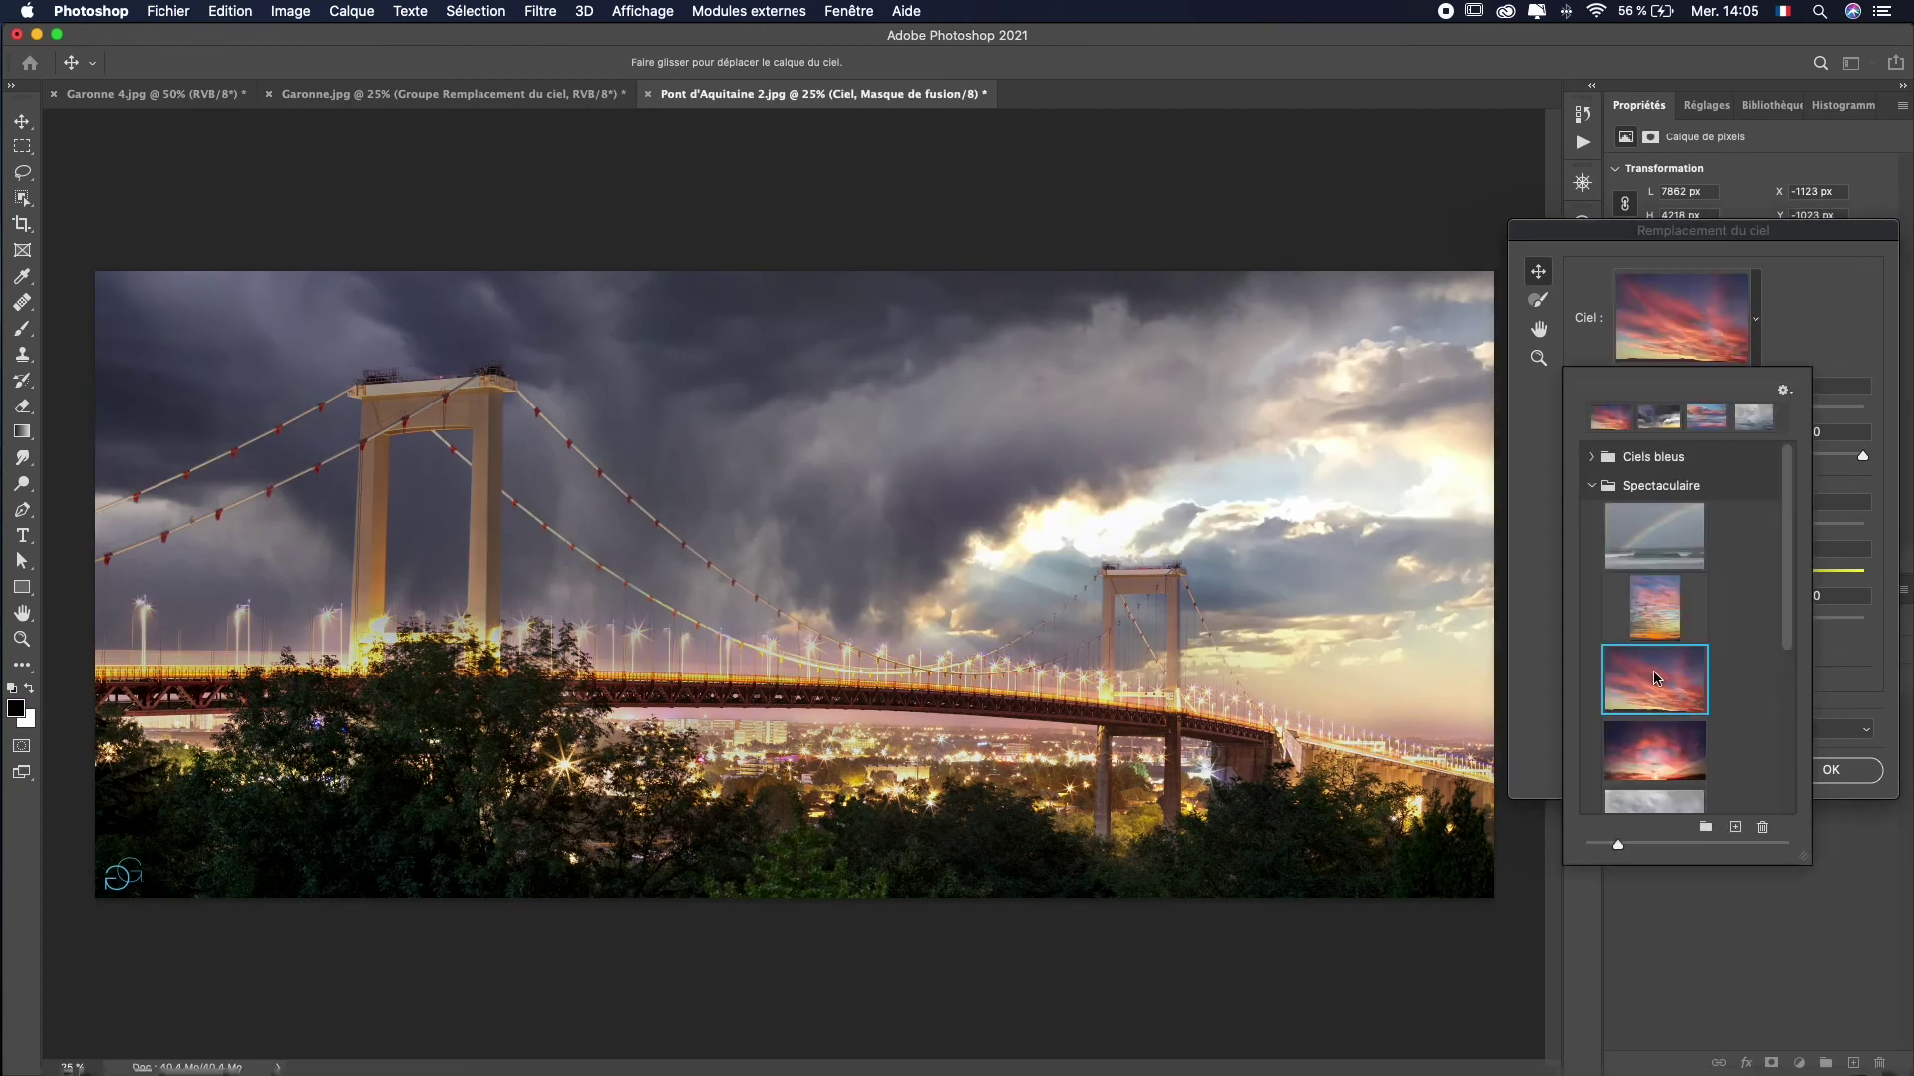
pyautogui.click(1648, 754)
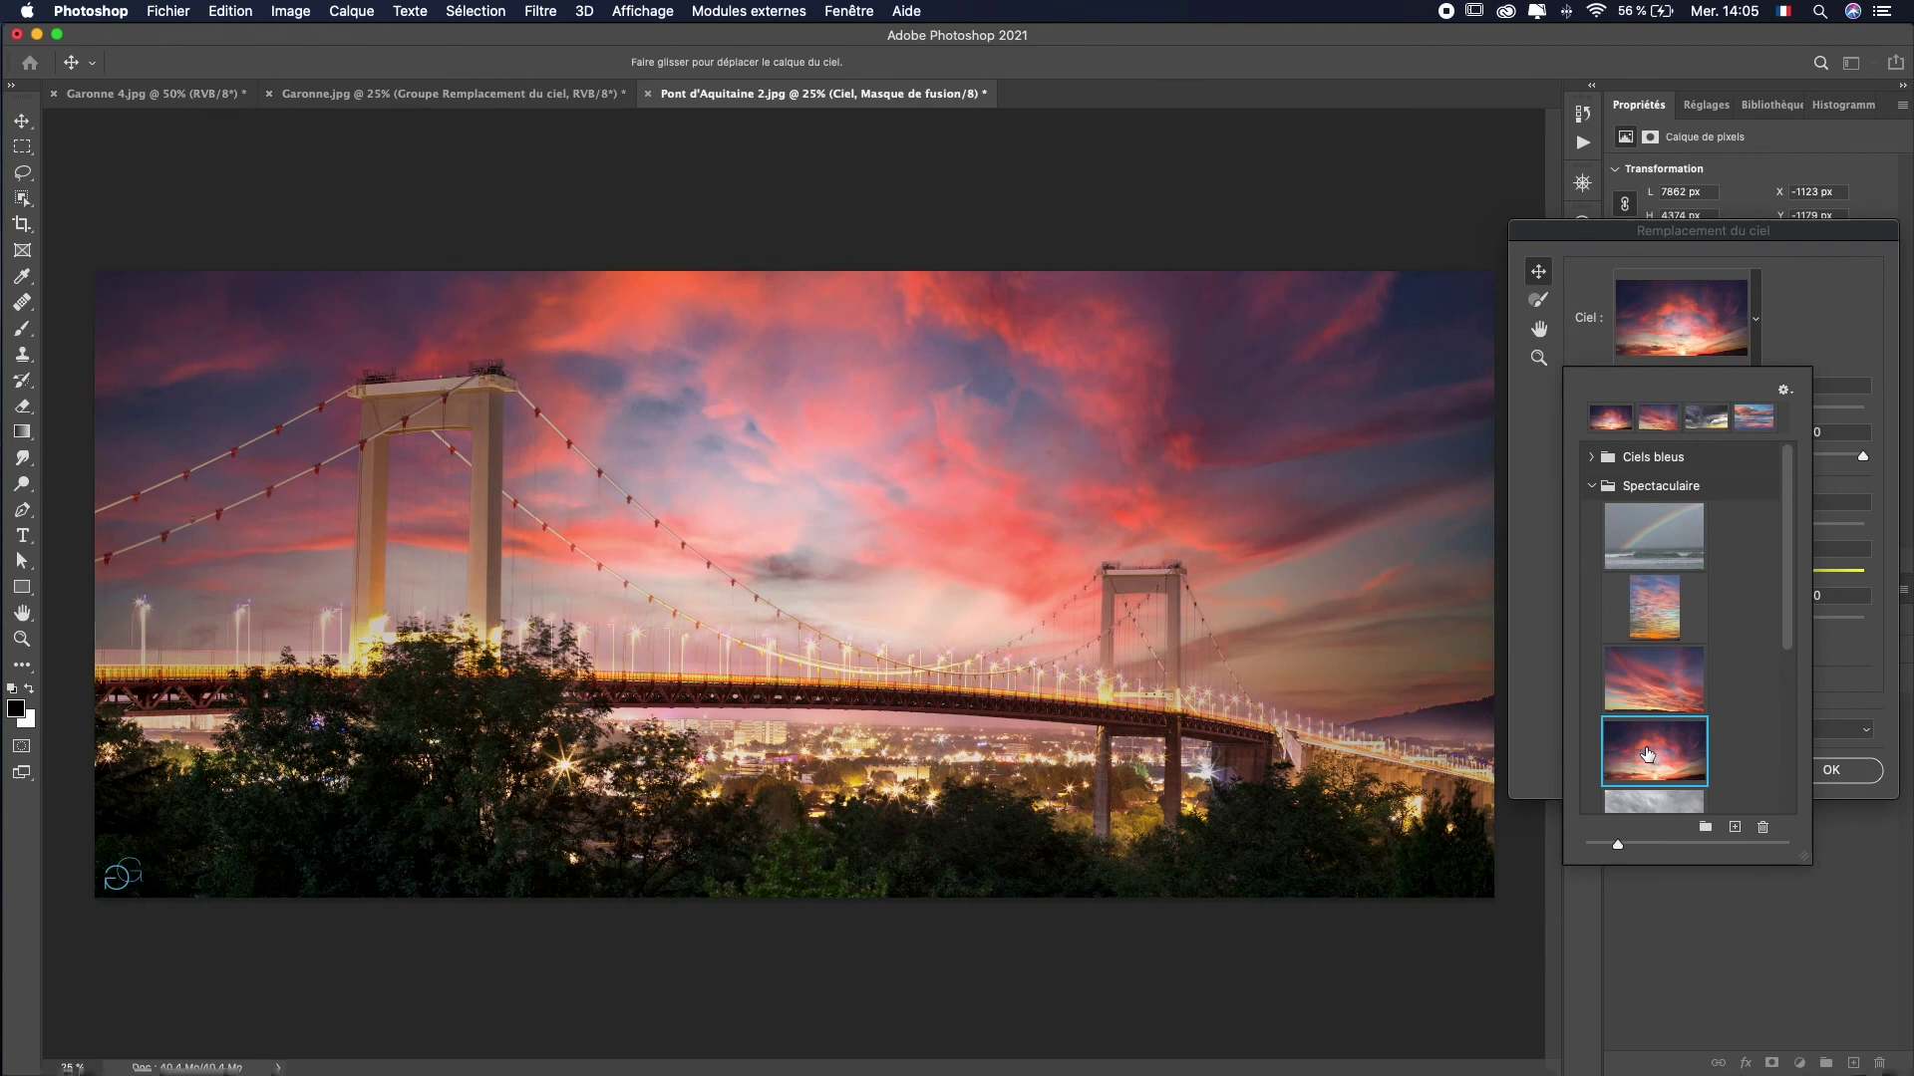
pyautogui.scroll(-3, 1794, 561)
pyautogui.click(1648, 716)
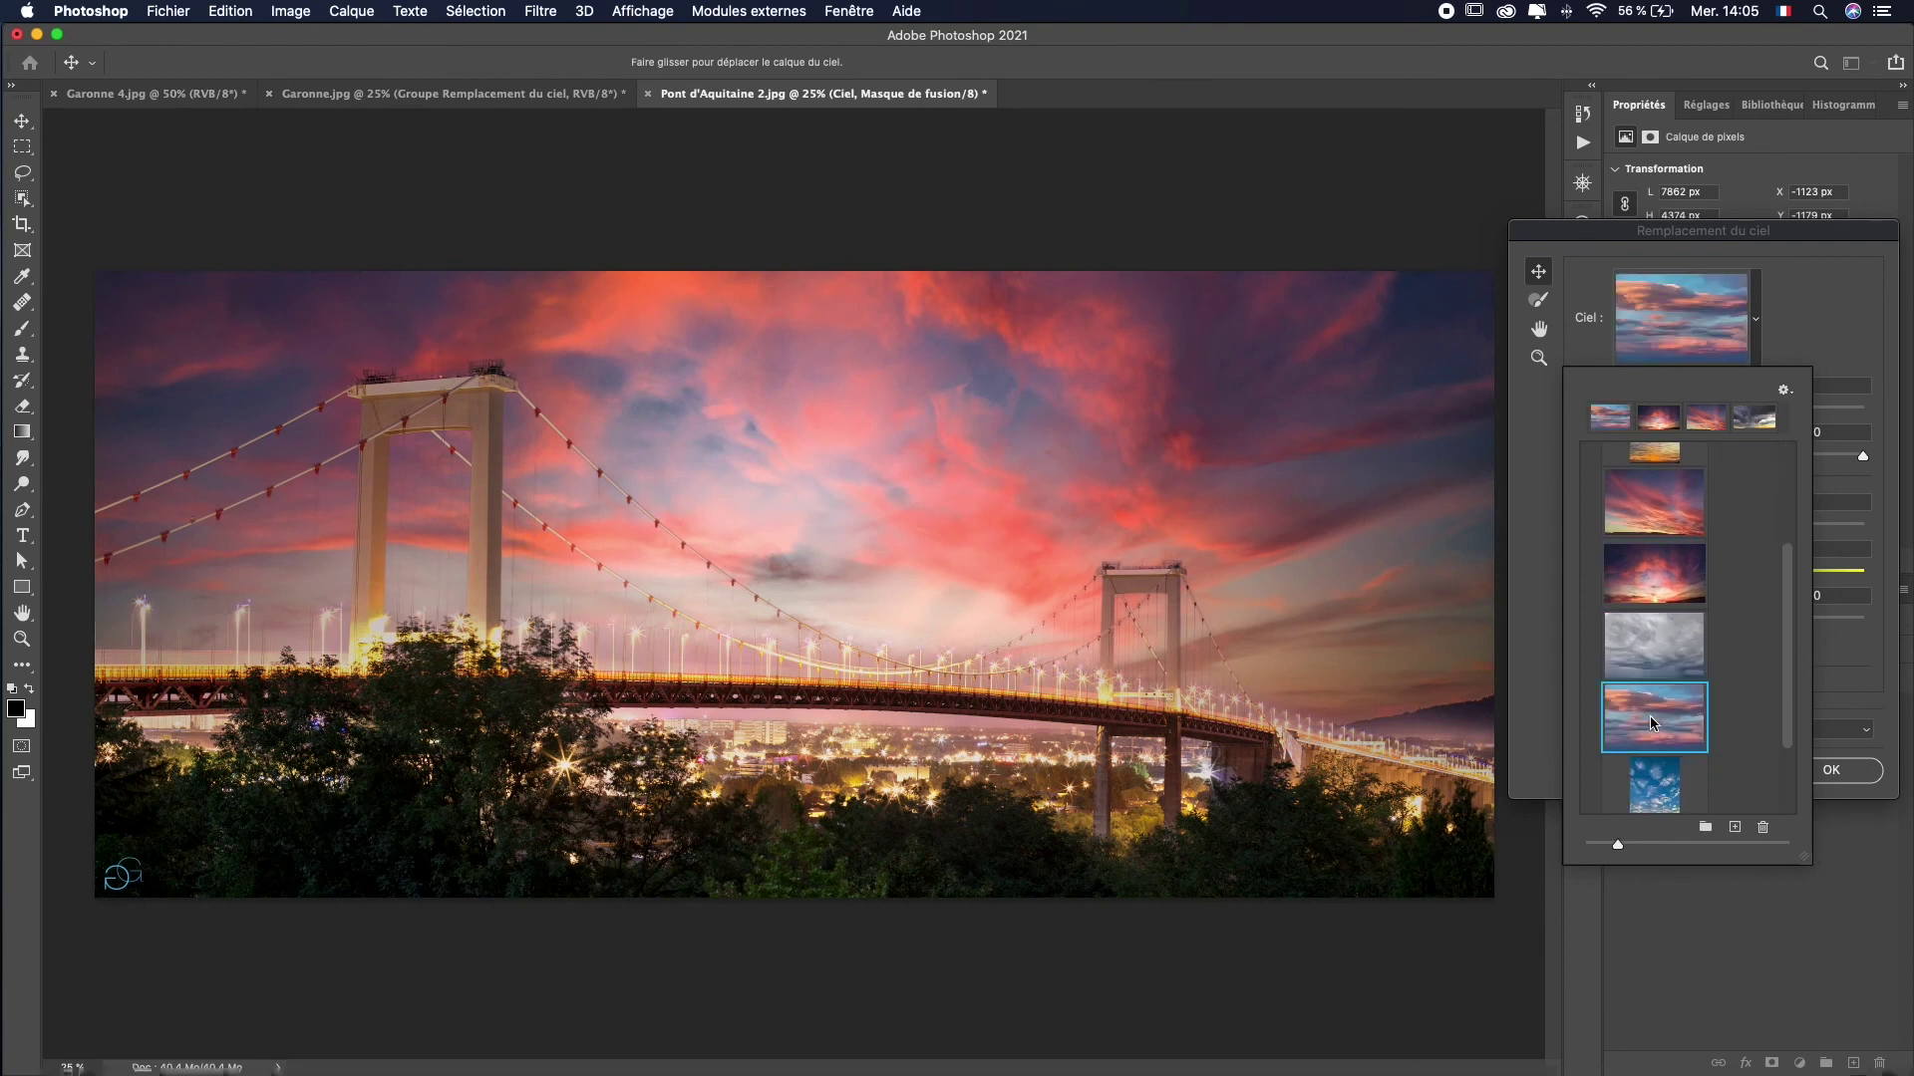
pyautogui.click(1657, 534)
pyautogui.click(1858, 482)
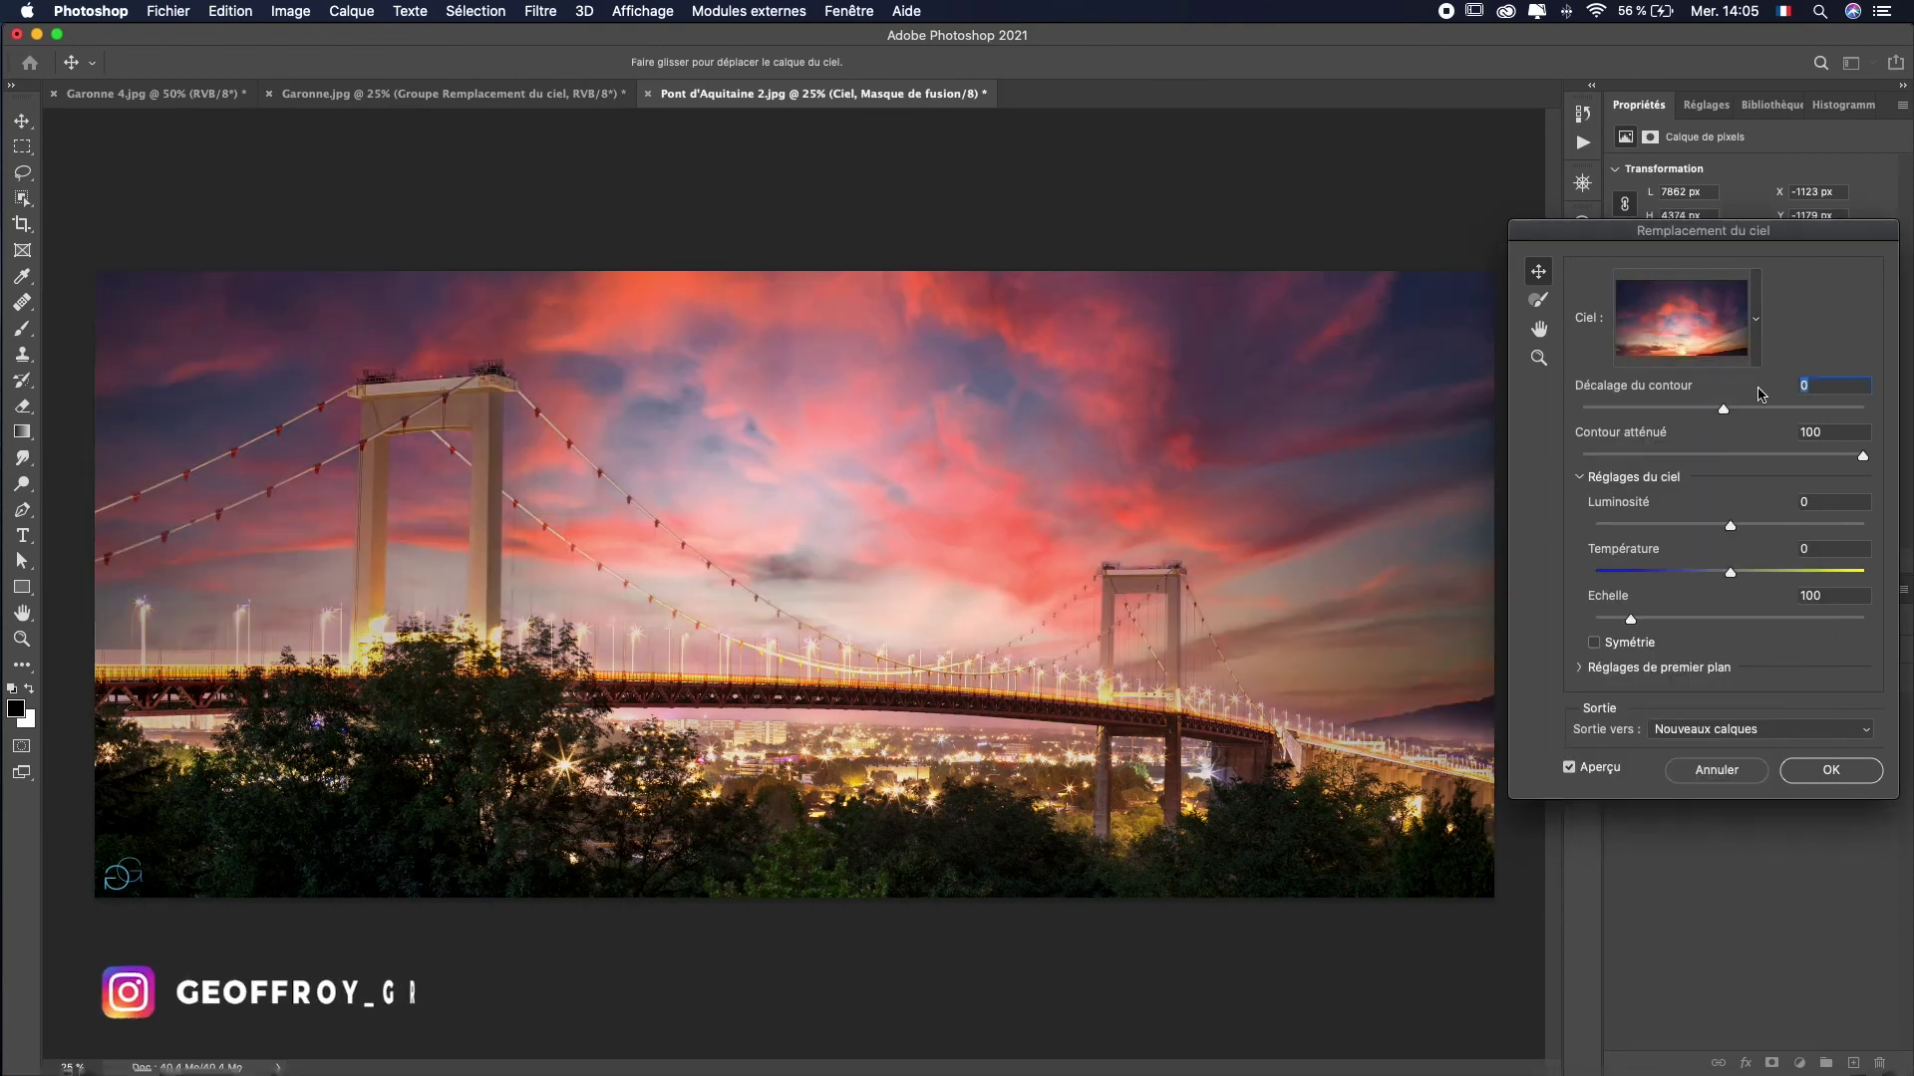
# Set edge shift -7, temperature 21 and scale 98, then apply the sky replacement.
pyautogui.moveTo(1724, 412); pyautogui.dragTo(1714, 413)
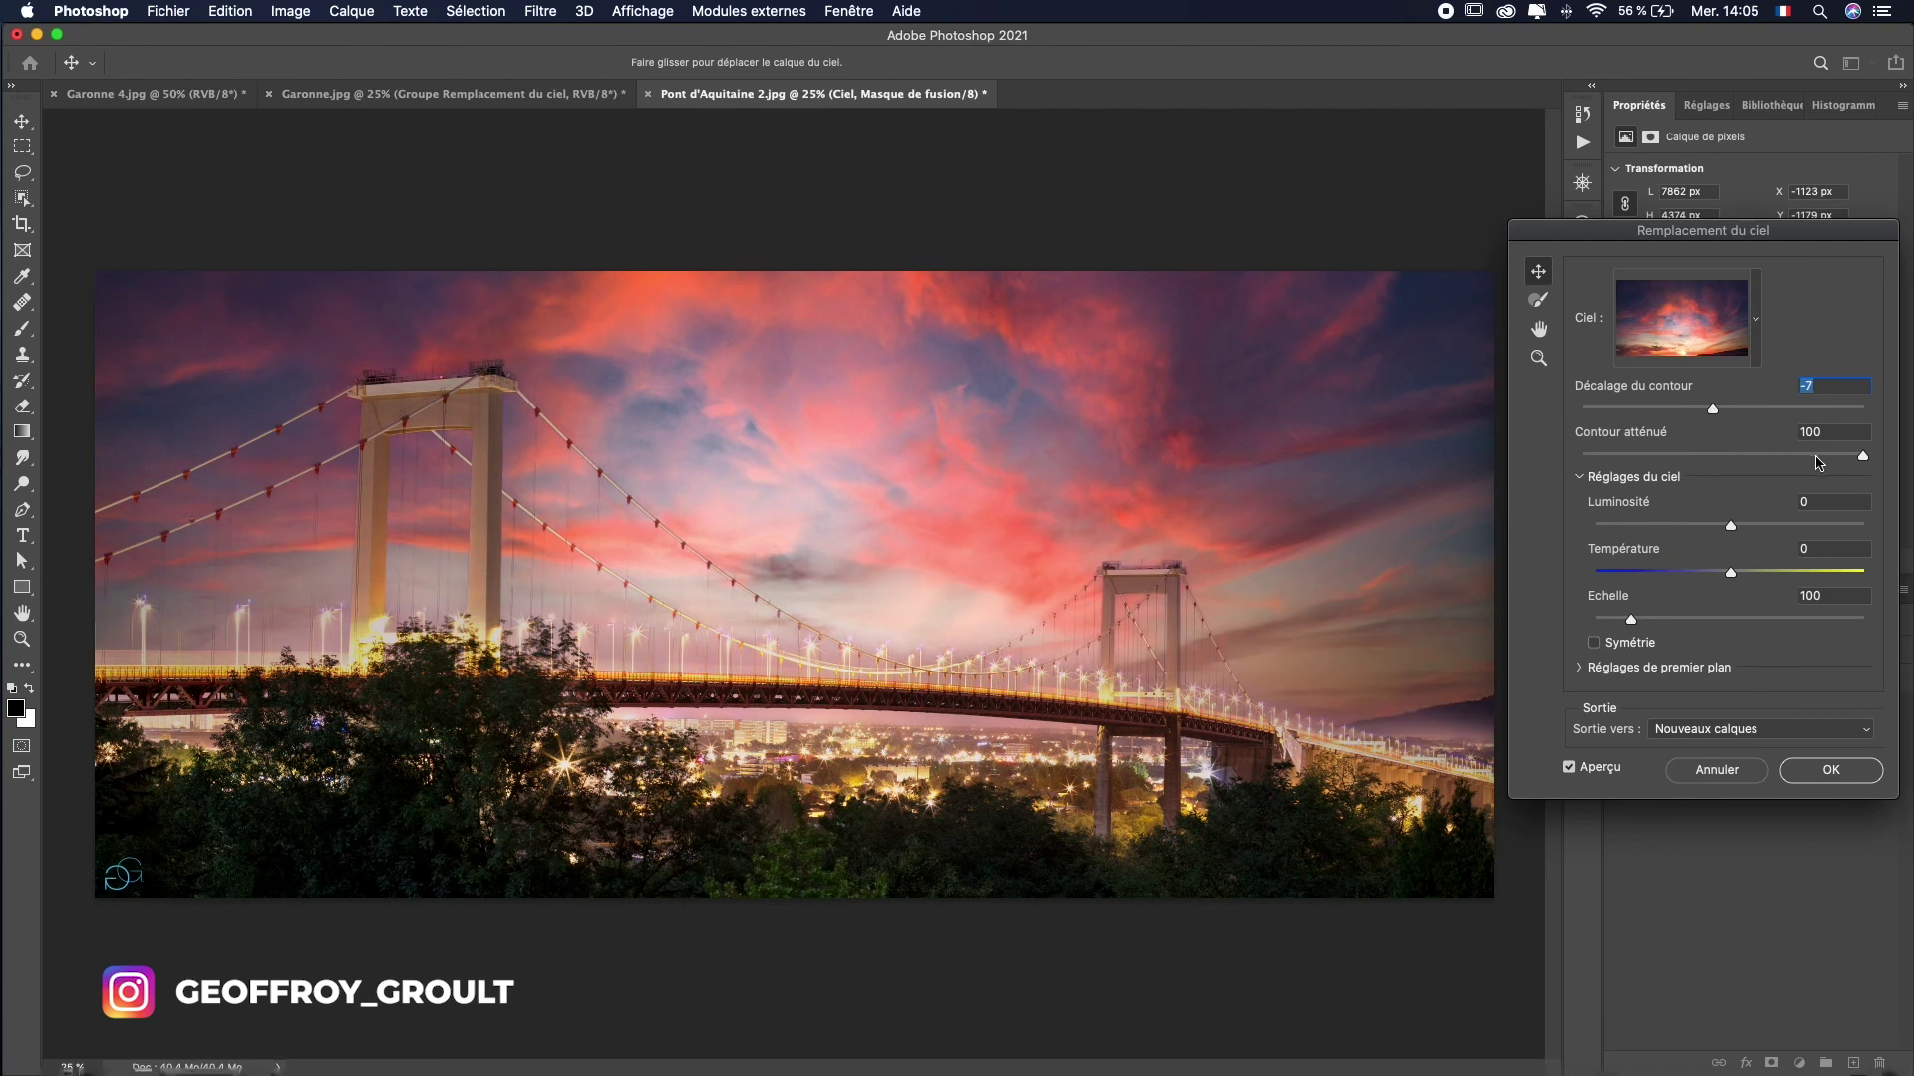
pyautogui.click(1730, 456)
pyautogui.moveTo(1731, 572)
pyautogui.mouseDown()
pyautogui.moveTo(1657, 572)
pyautogui.moveTo(1758, 572)
pyautogui.mouseUp()
pyautogui.moveTo(1631, 619); pyautogui.dragTo(1638, 619)
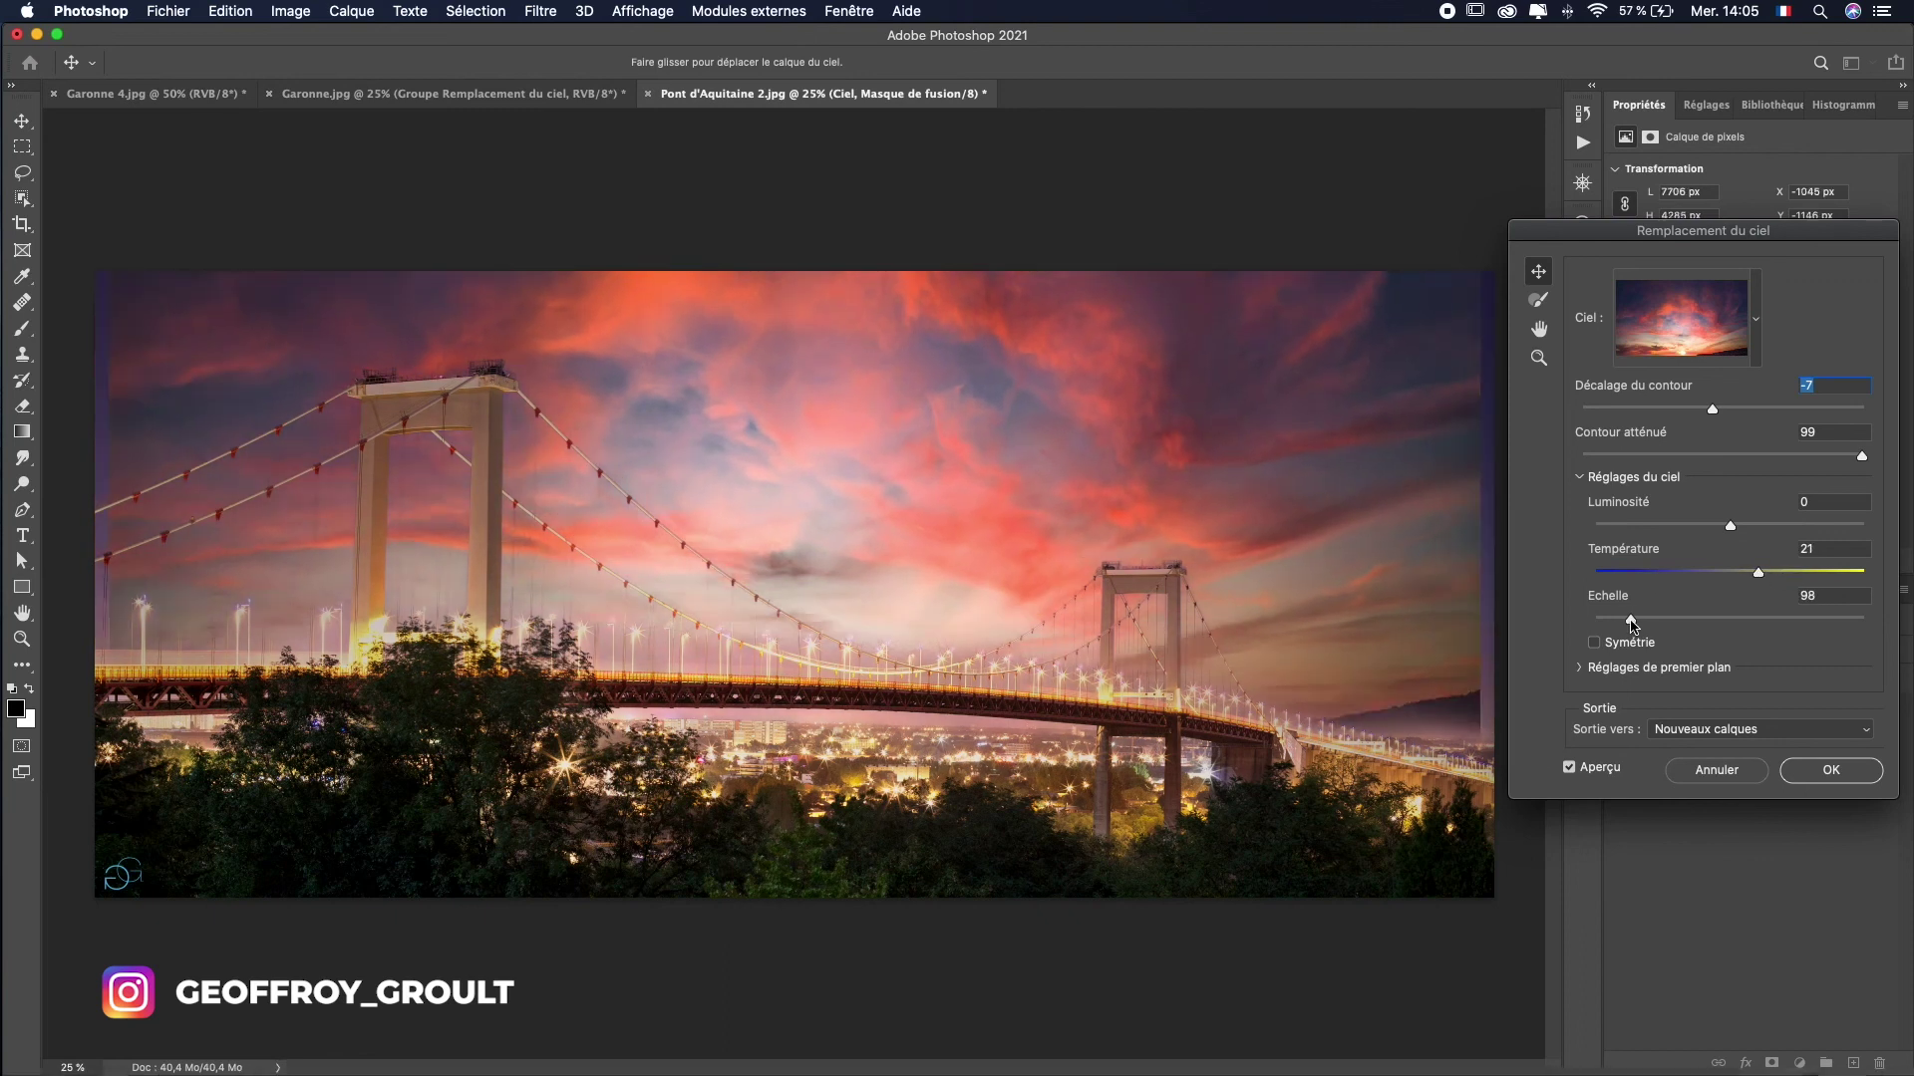
pyautogui.click(1818, 771)
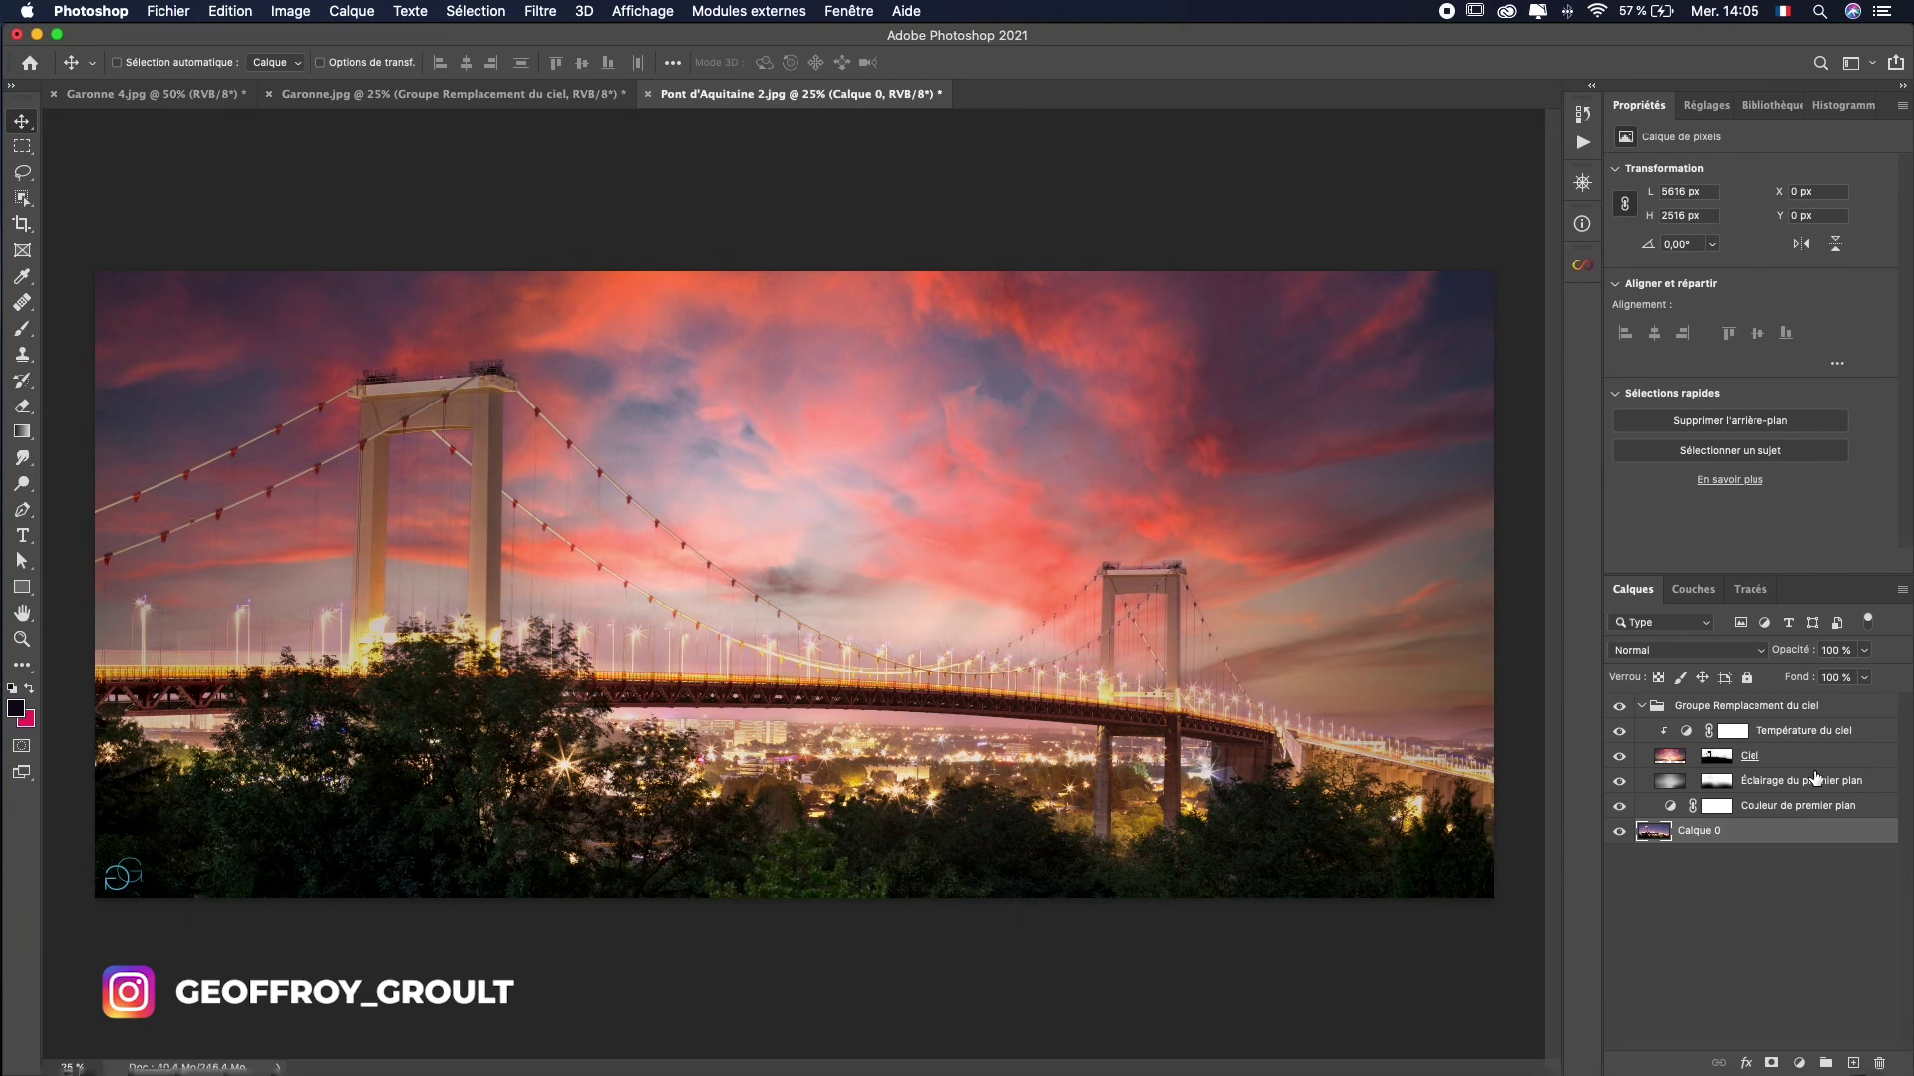
pyautogui.click(1618, 707)
pyautogui.click(1619, 708)
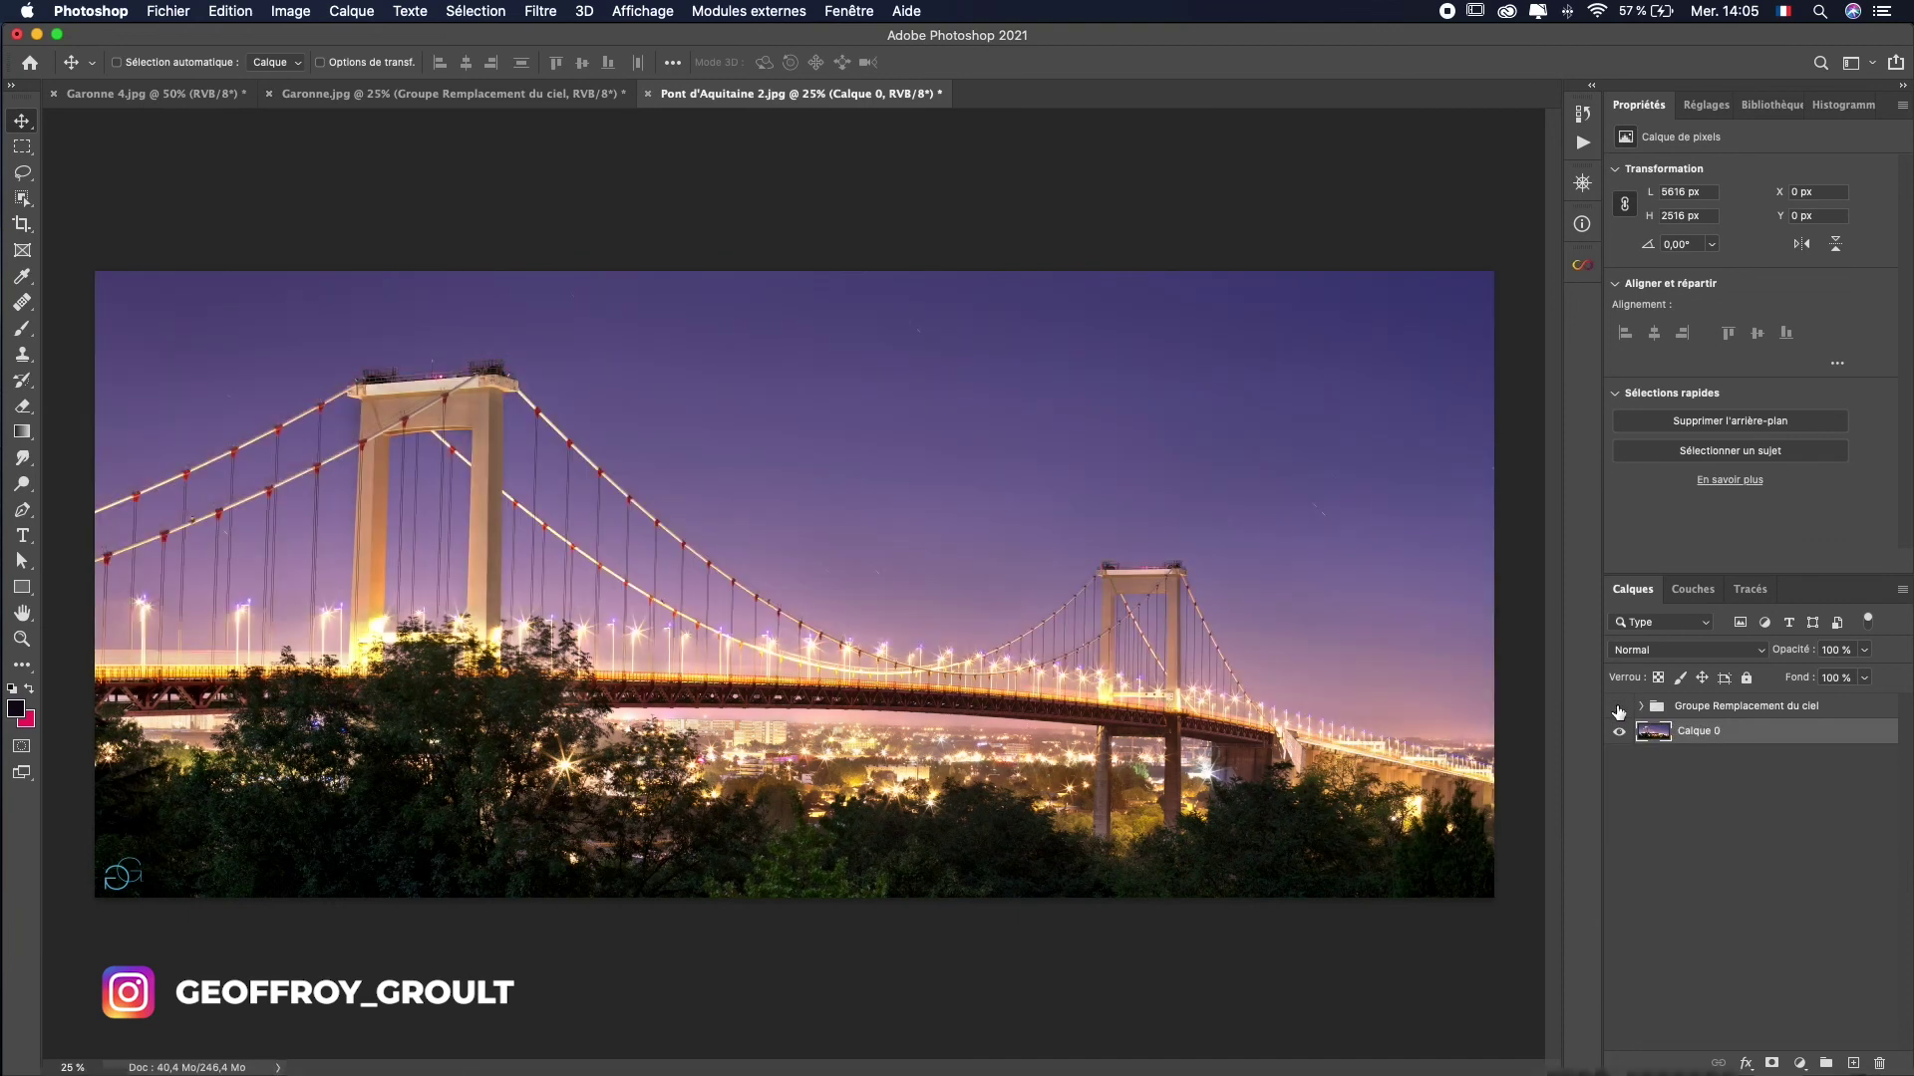
pyautogui.click(1619, 708)
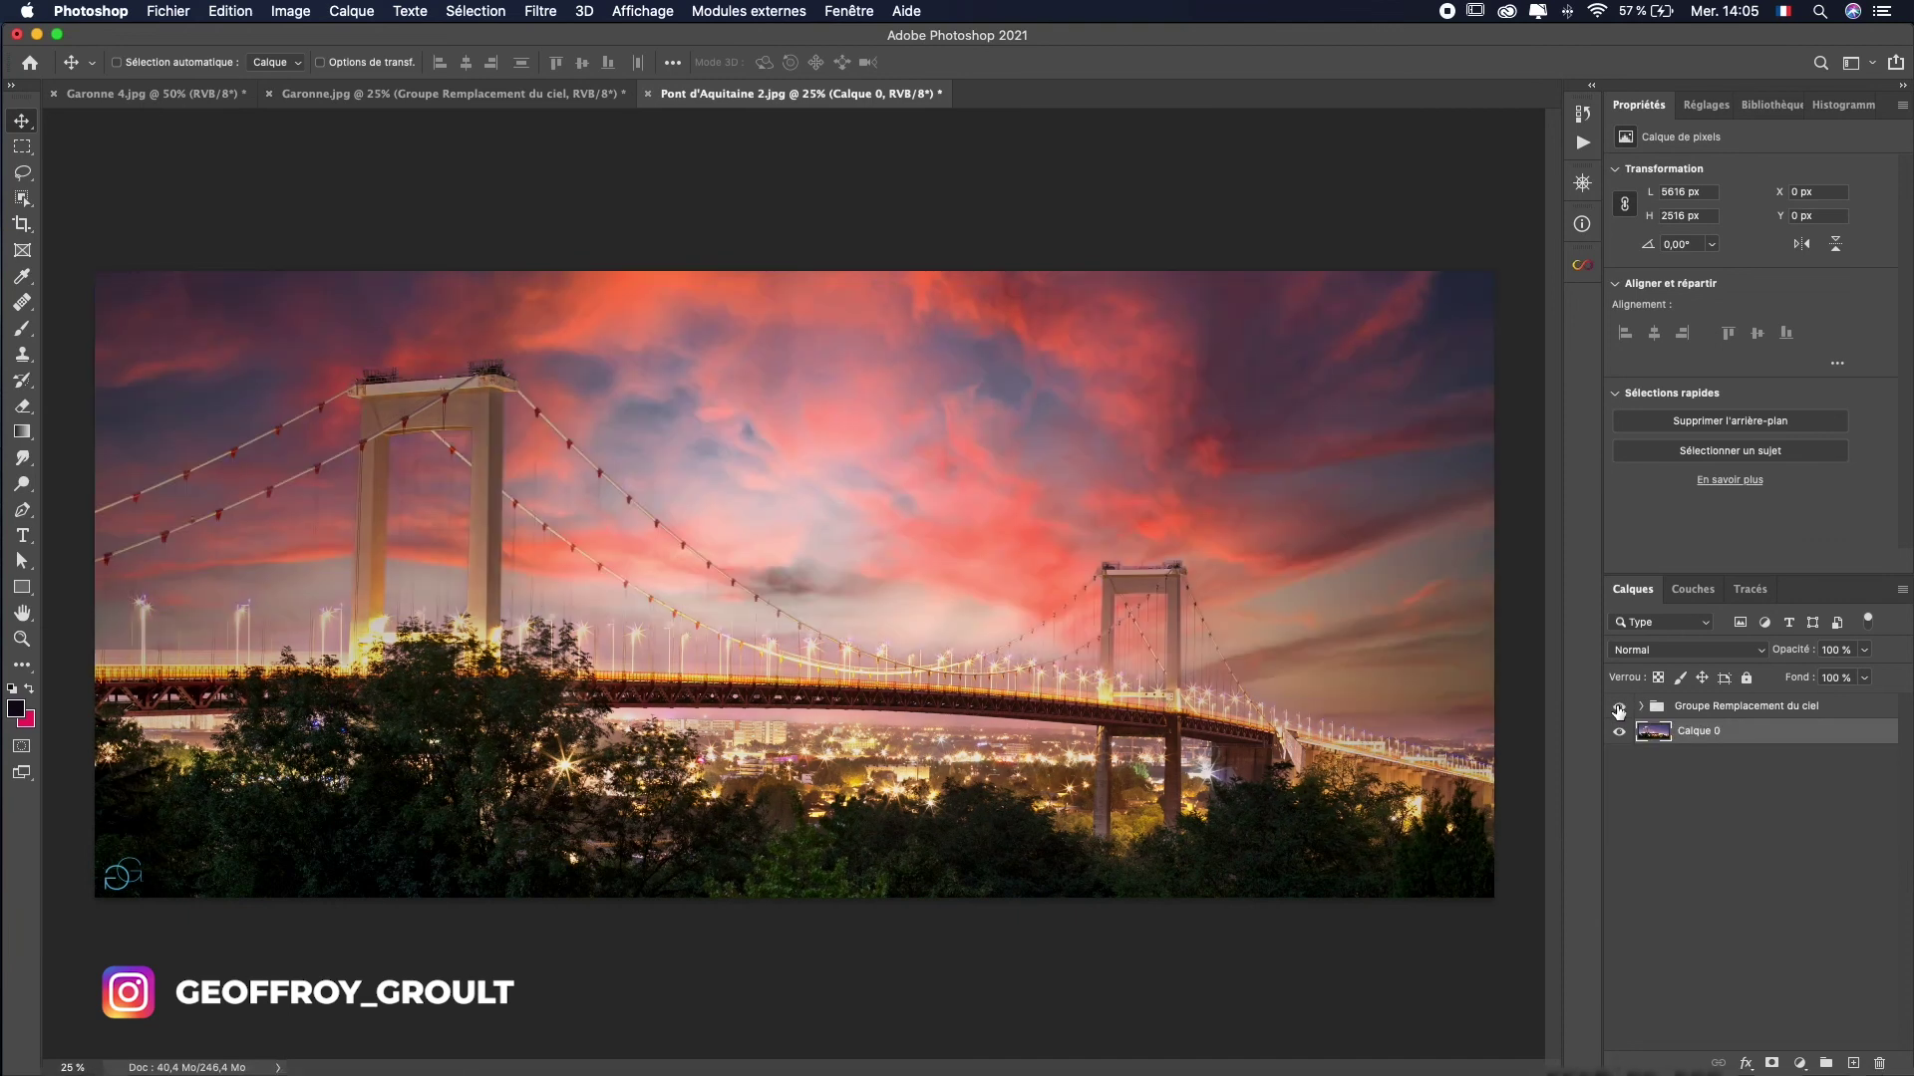
pyautogui.click(1618, 708)
pyautogui.click(1618, 708)
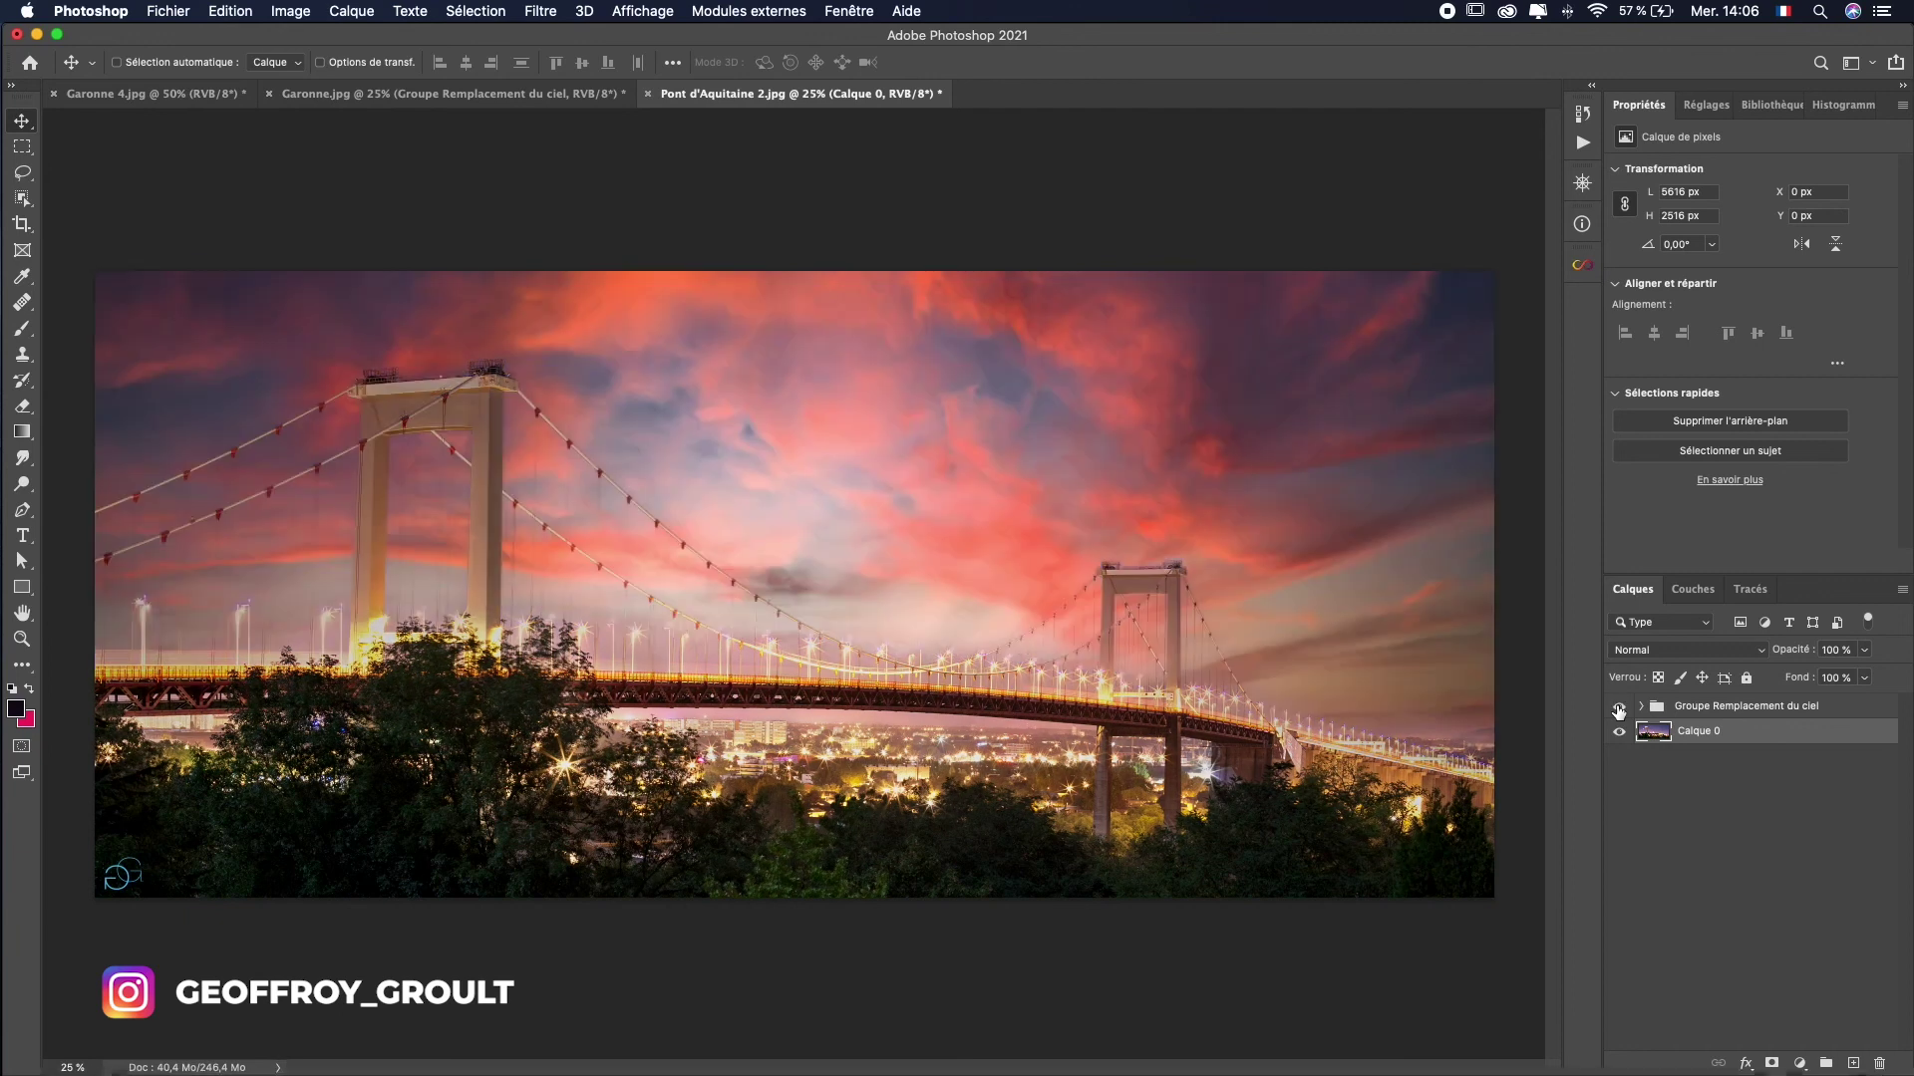